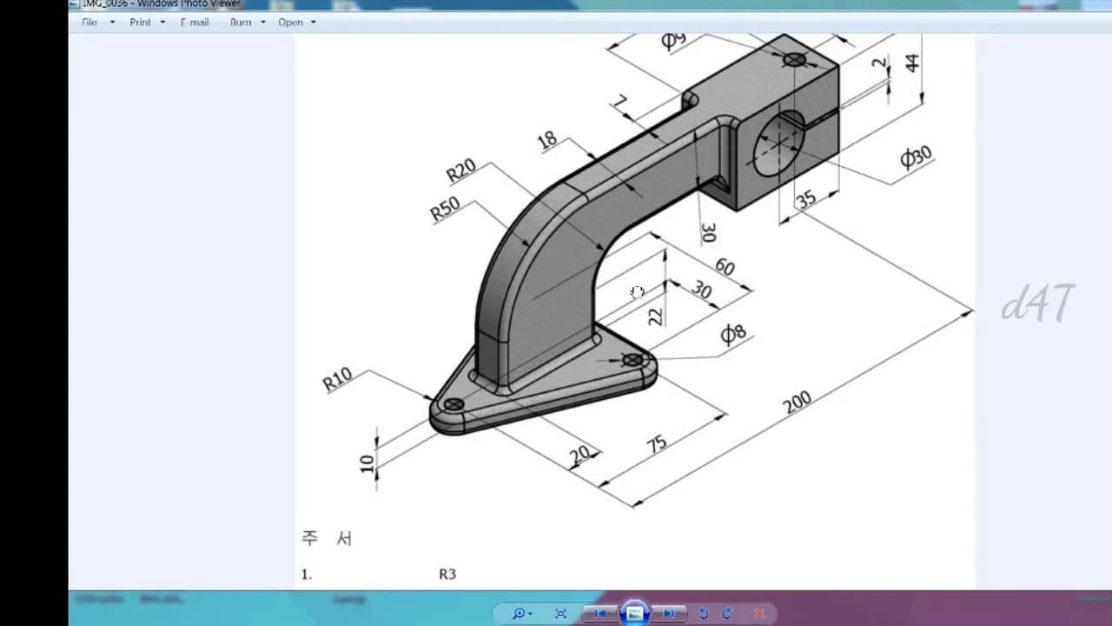
Step: Create a new part document and apply a plain white background scene to the viewport
click(623, 396)
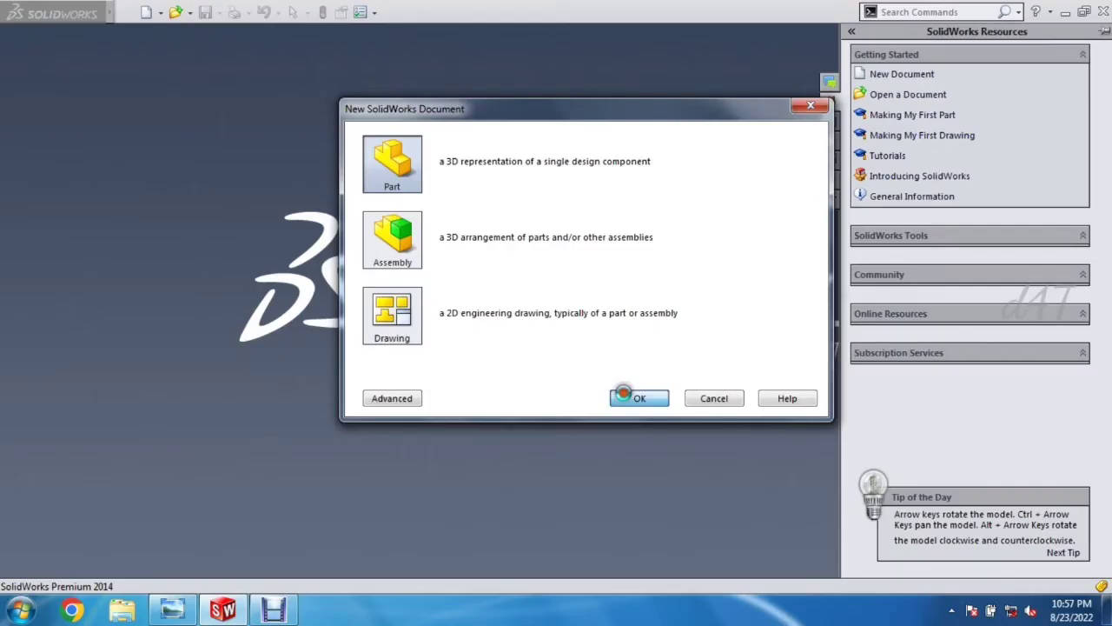
click(620, 393)
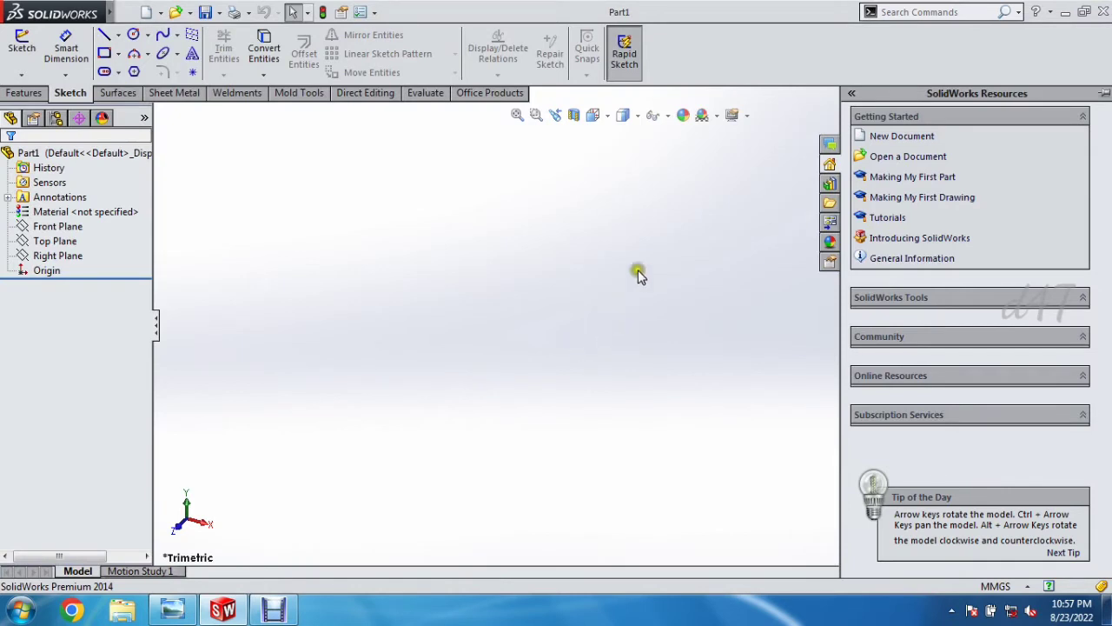
click(704, 114)
click(725, 147)
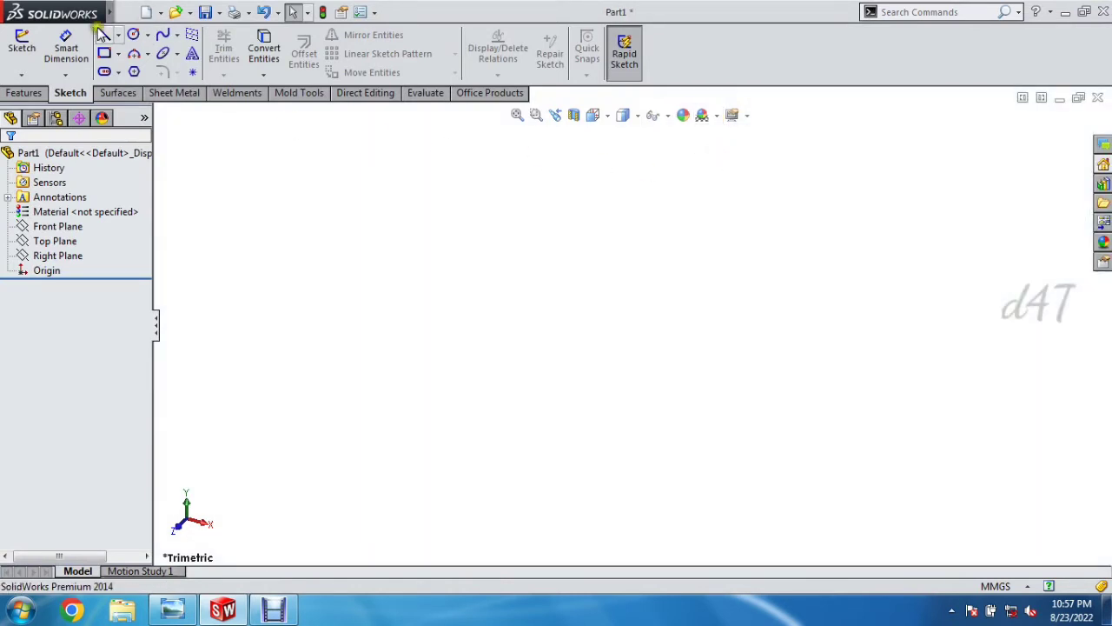
Step: Consult the base plate dimensions in the Windows Photo Viewer drawing, and start a sketch on the Top Plane in SolidWorks
click(19, 43)
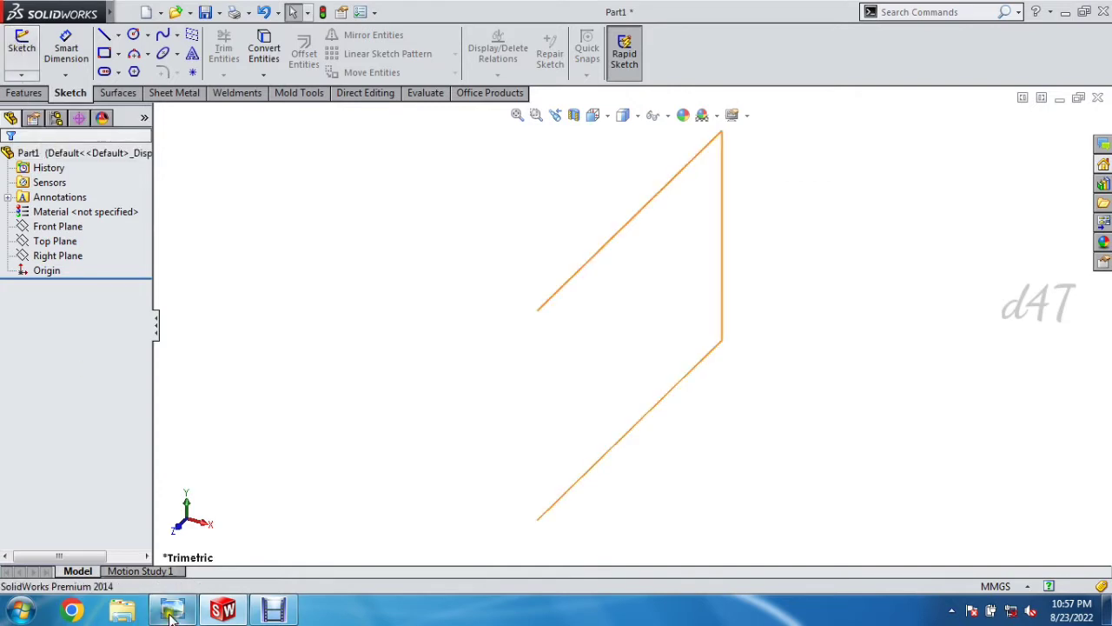
click(172, 608)
scroll(333, 360, up, 2)
scroll(334, 359, up, 1)
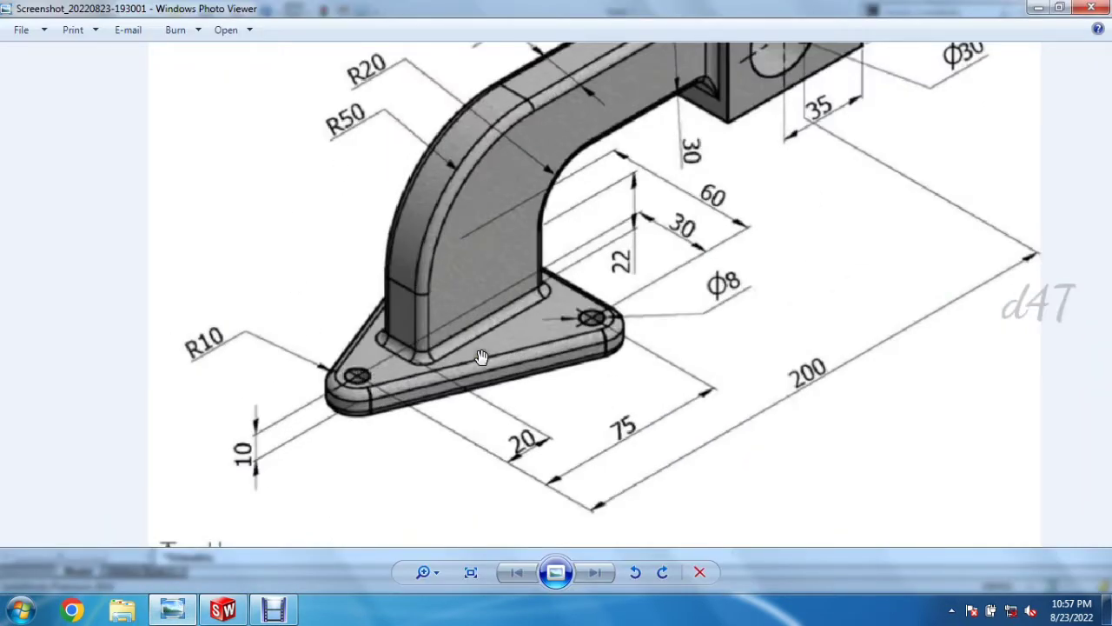
click(274, 606)
click(21, 45)
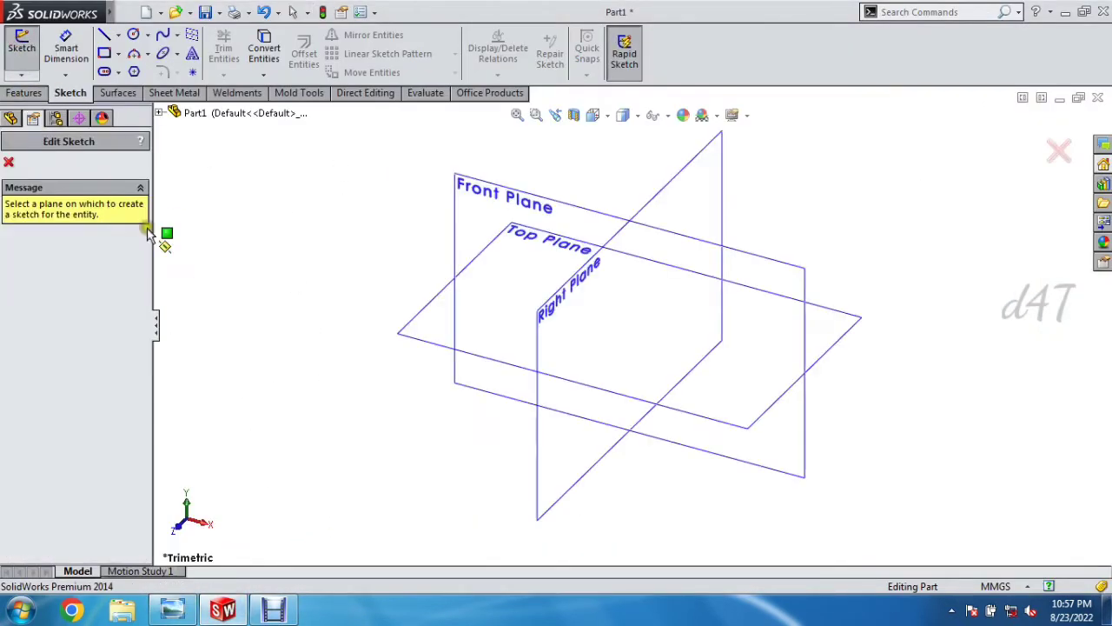
click(427, 304)
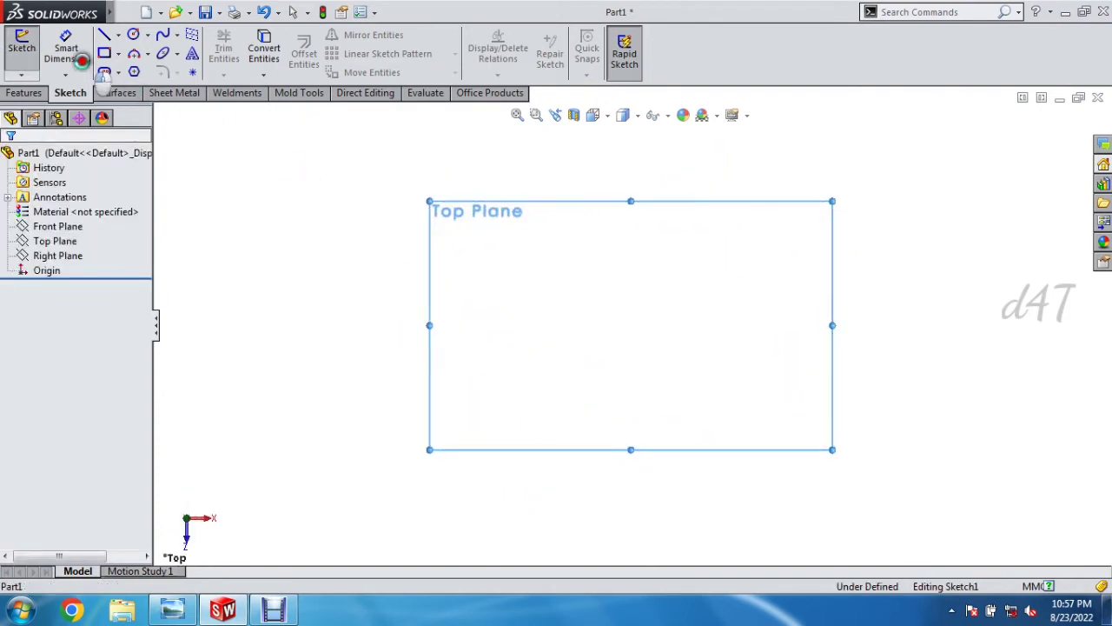
Step: Sketch a closed triangle with its apex at the origin and its far side about 57 mm away in the X direction
click(102, 37)
click(633, 323)
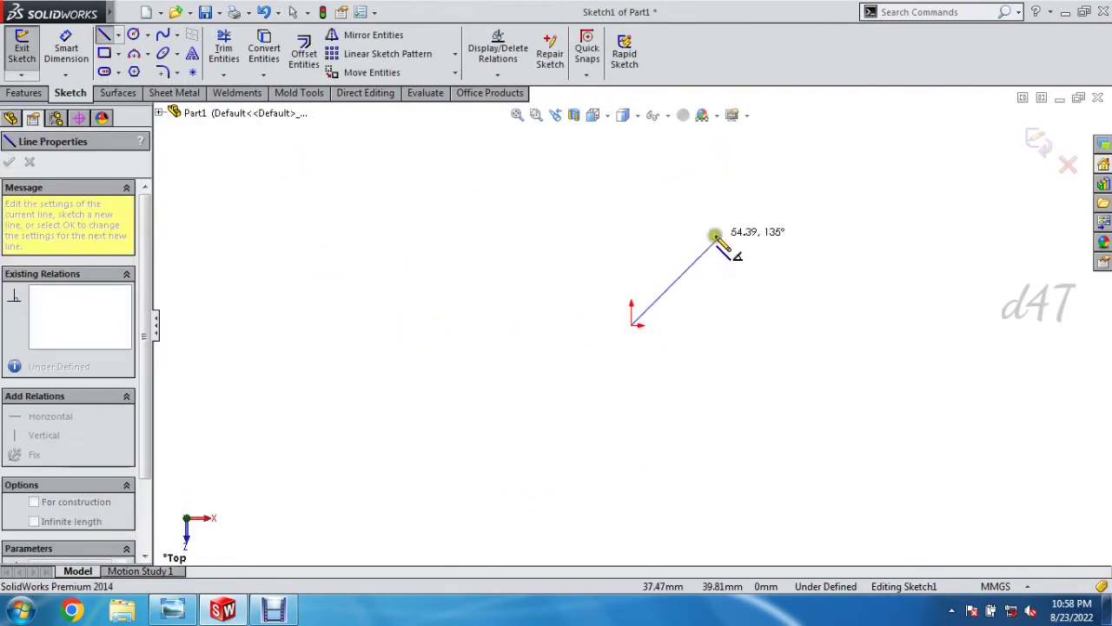
click(754, 231)
click(766, 406)
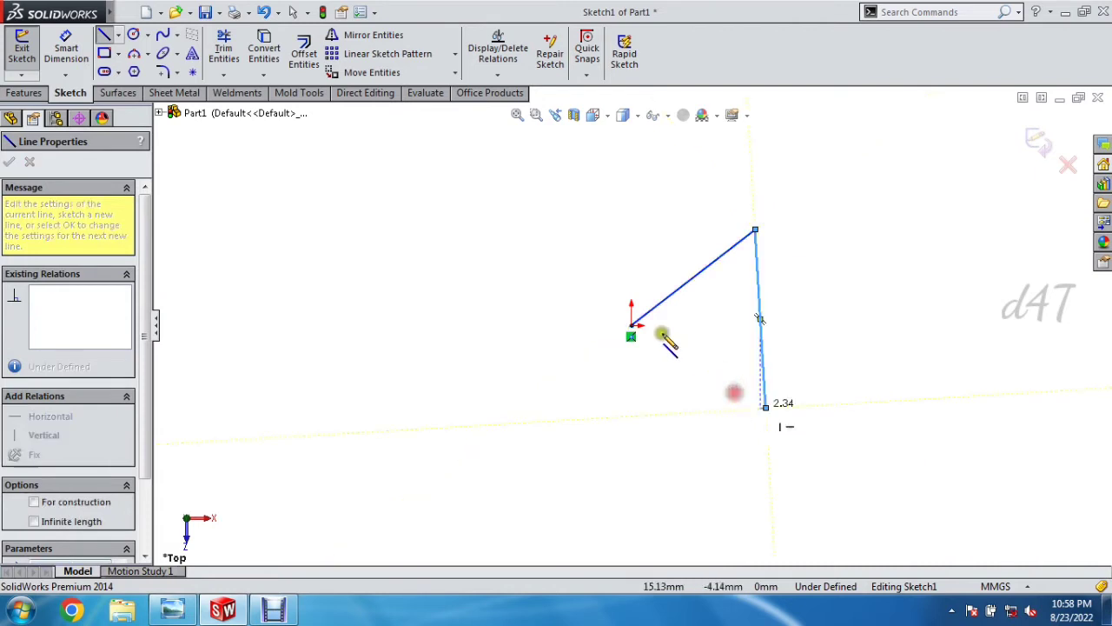
click(633, 325)
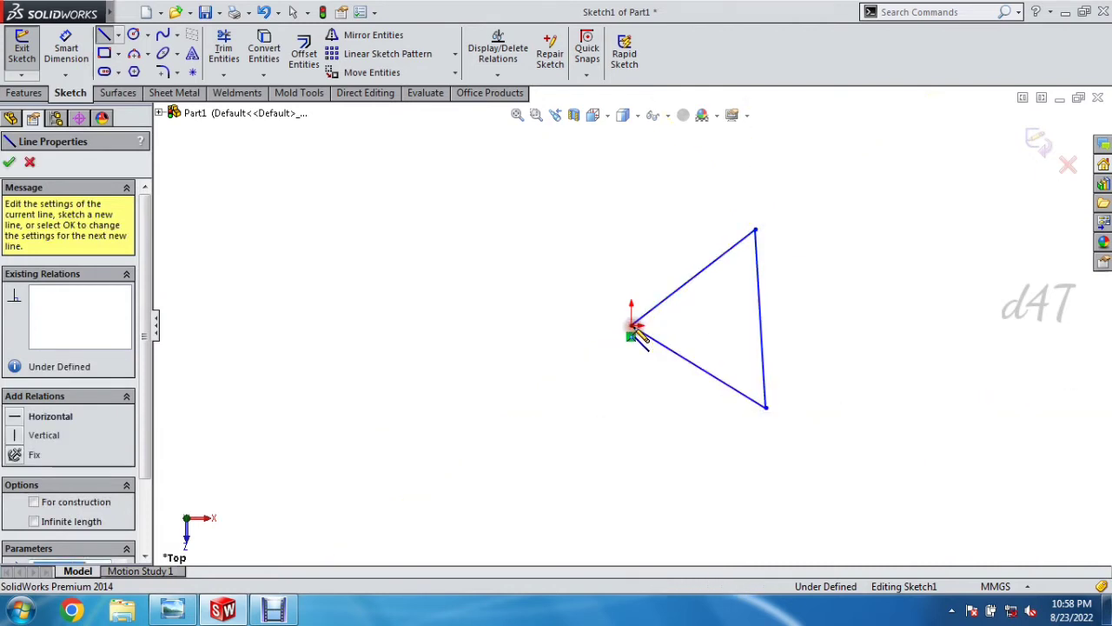
Step: Draw a line from the origin to the midpoint of the triangle's far side and convert it to construction geometry
click(753, 320)
right_click(760, 319)
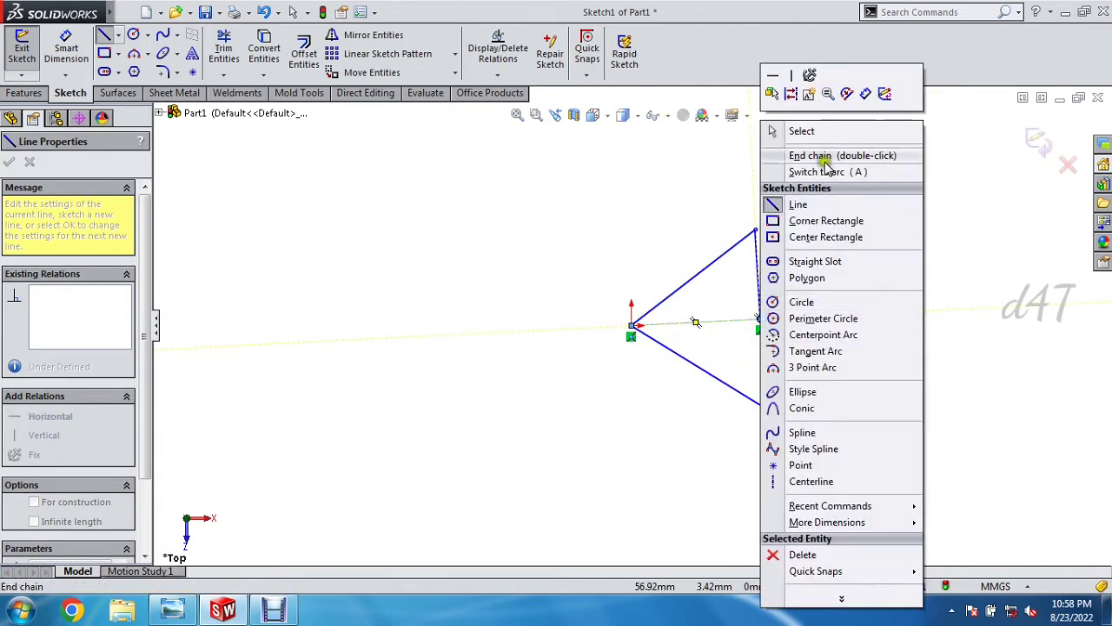
click(794, 156)
click(727, 322)
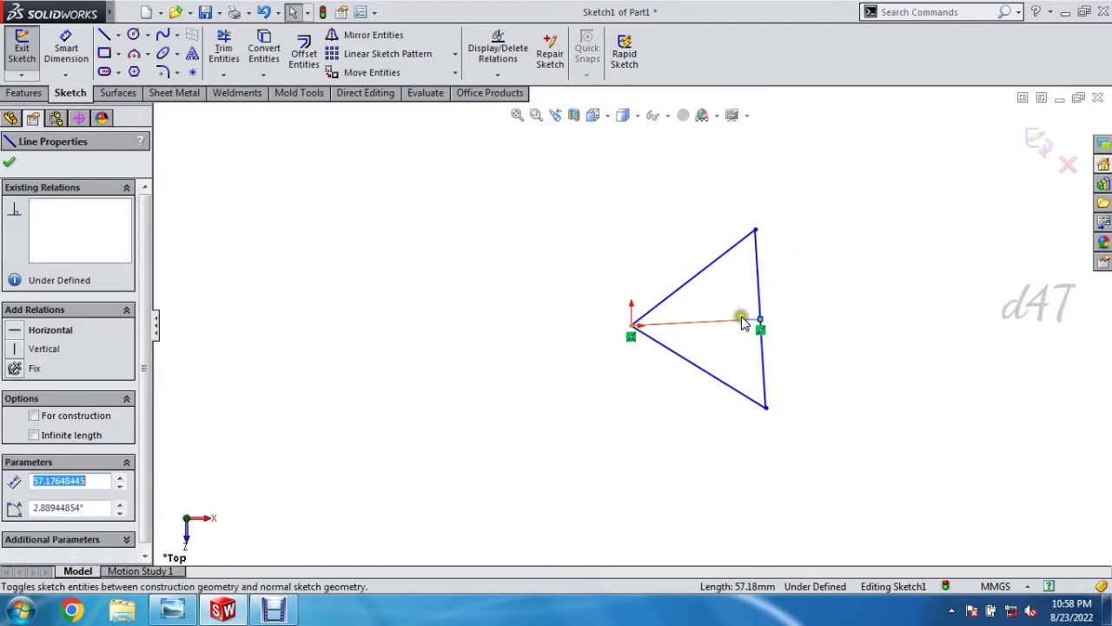
Step: Make the triangle's construction line horizontal and its far side vertical
right_click(742, 319)
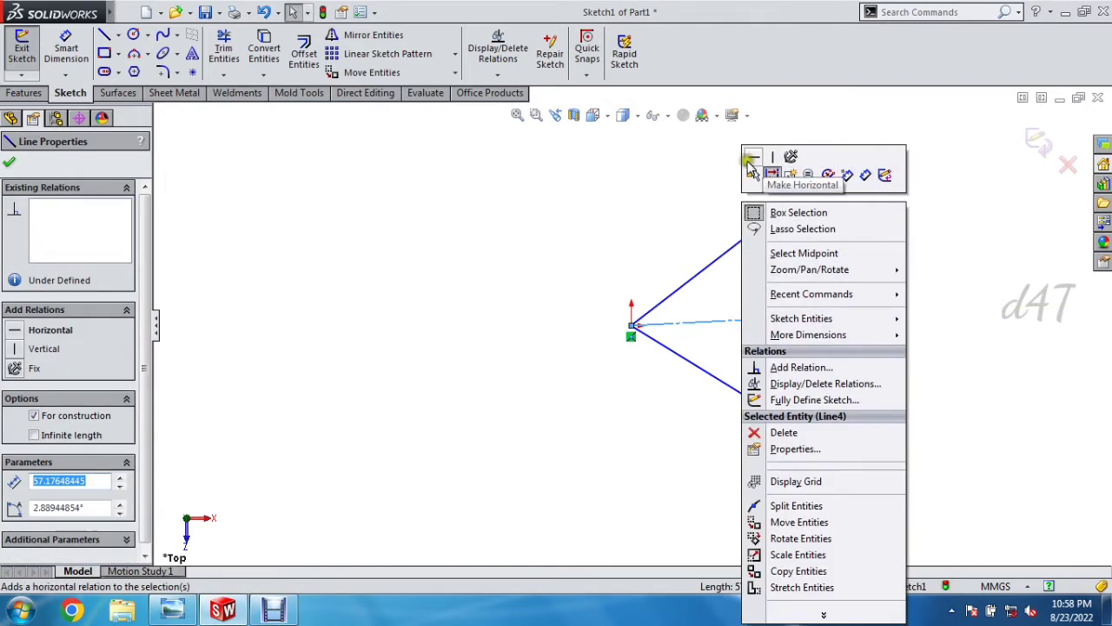
click(753, 170)
click(762, 220)
click(811, 223)
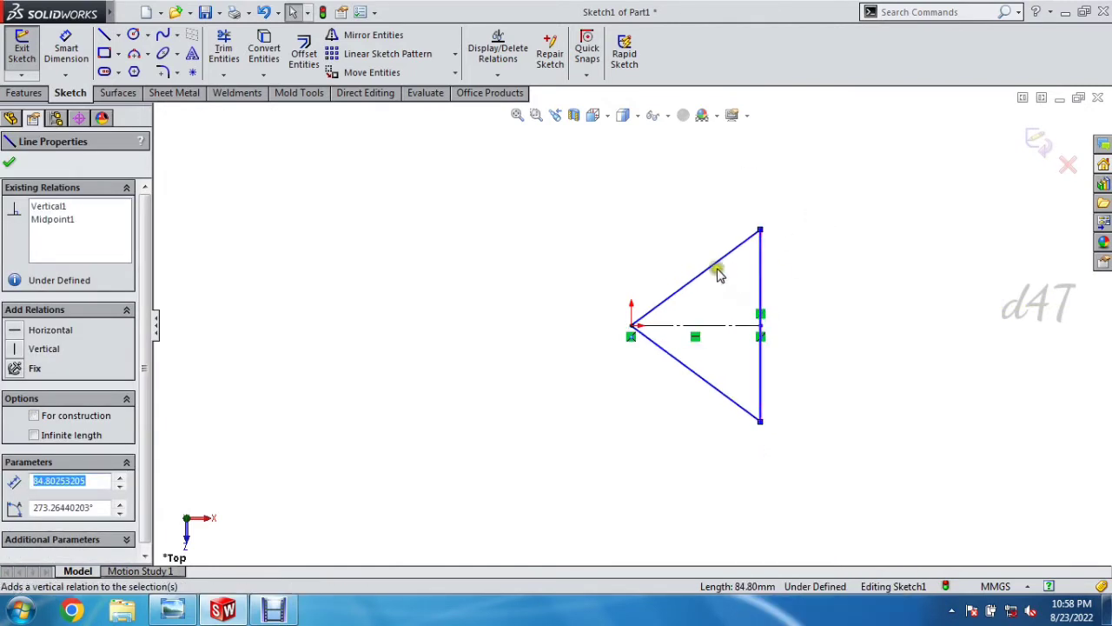
Step: Make the two slanted sides equal and stretch the triangle to about 115 mm long and 80 mm wide
click(716, 273)
click(702, 381)
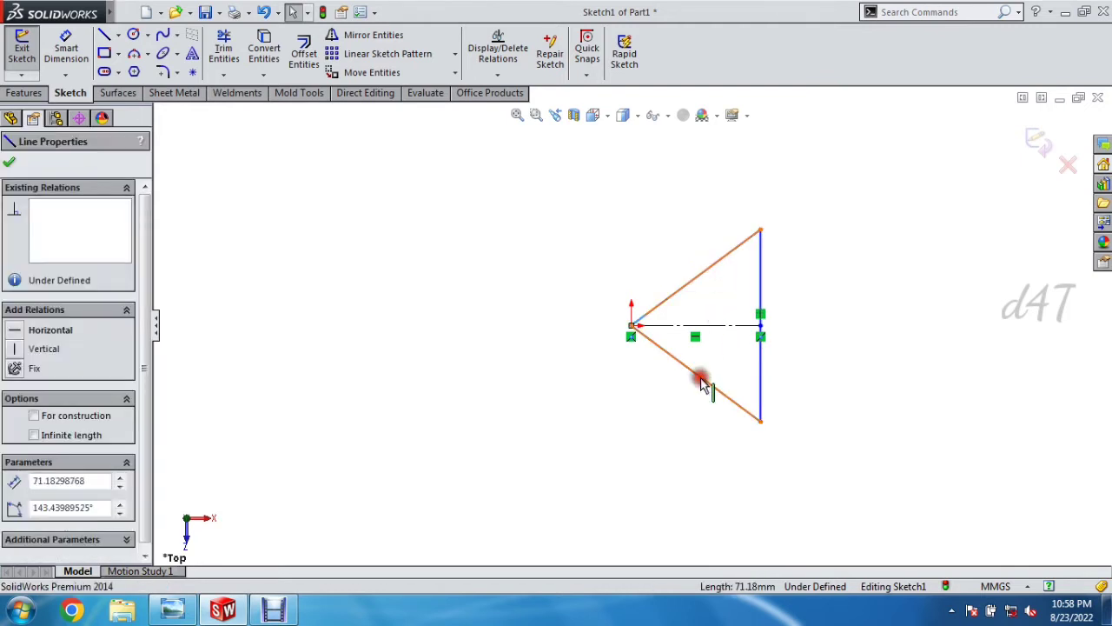
click(836, 307)
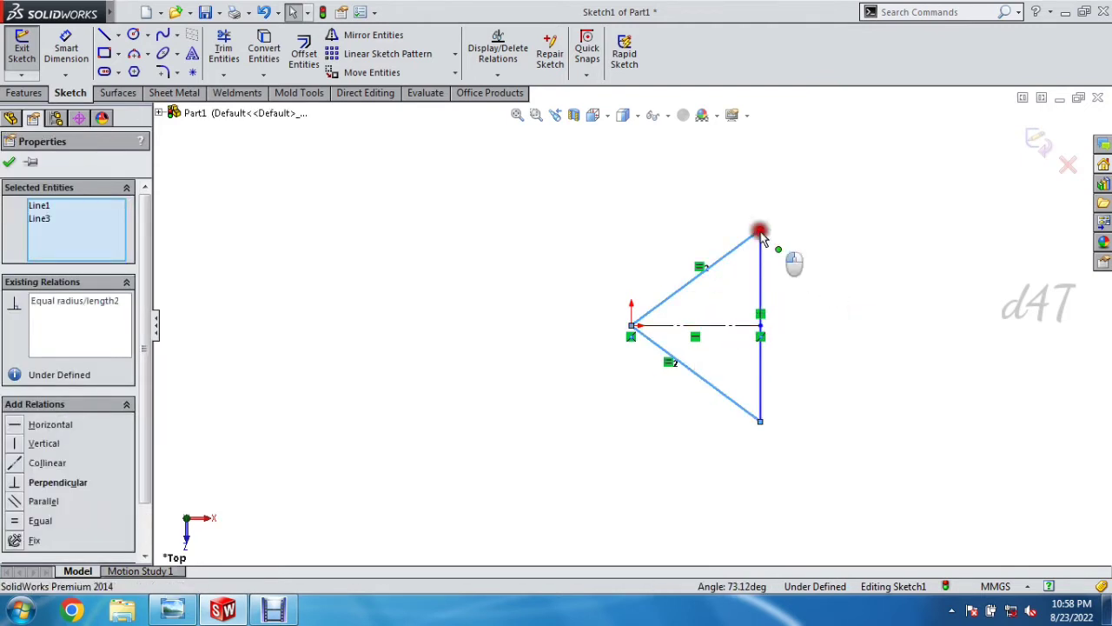
drag(761, 236, 891, 233)
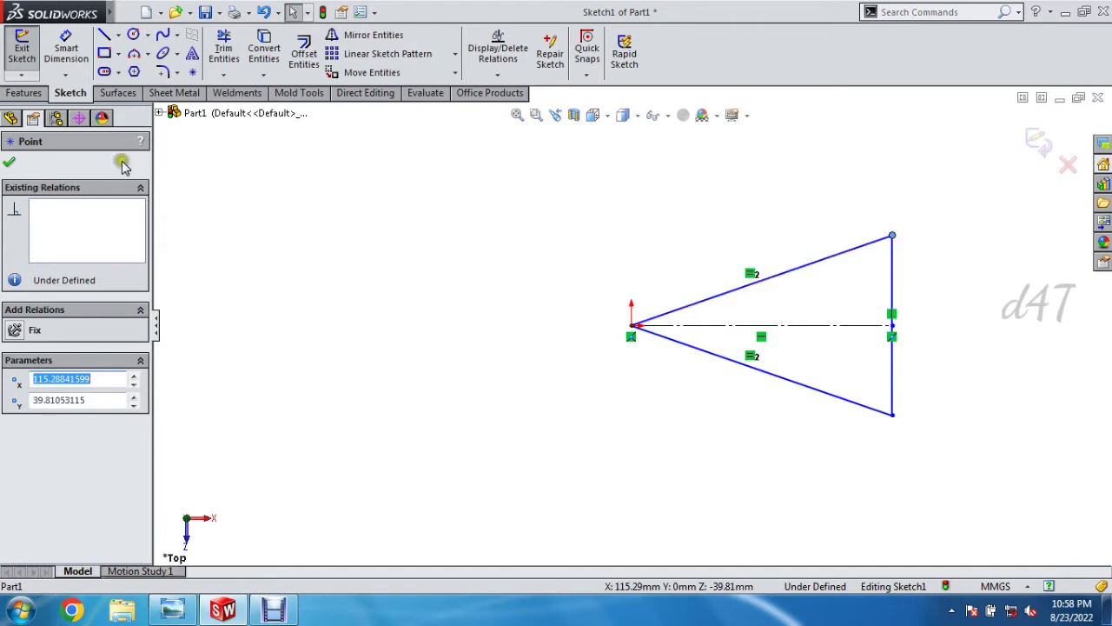
Step: Round all three corners of the triangle with 10 mm sketch fillets
click(164, 71)
click(601, 390)
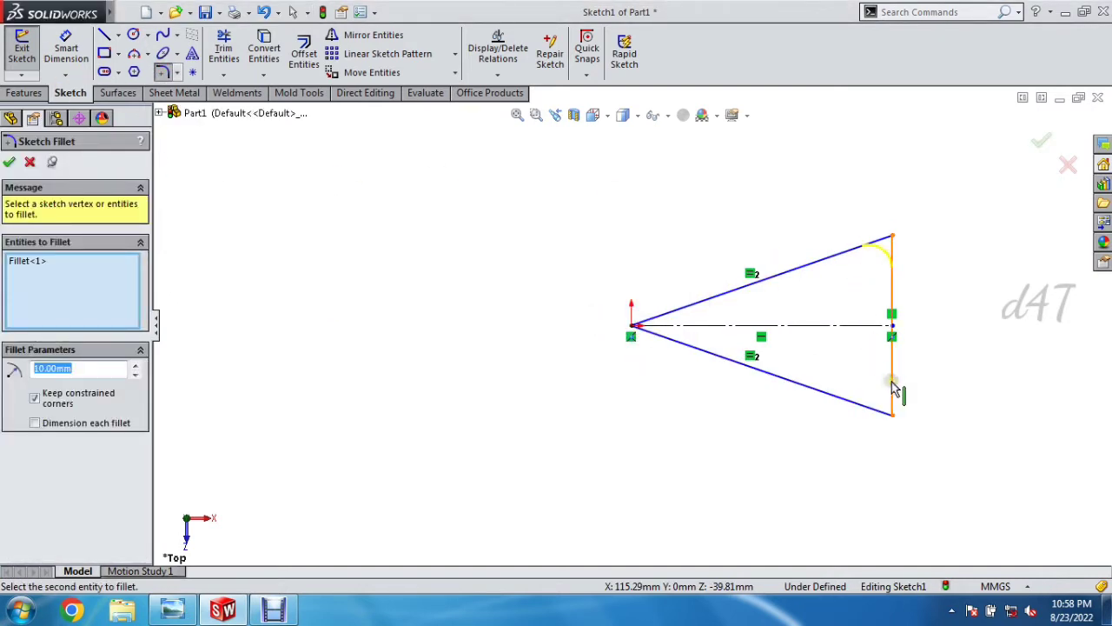
click(852, 401)
click(672, 320)
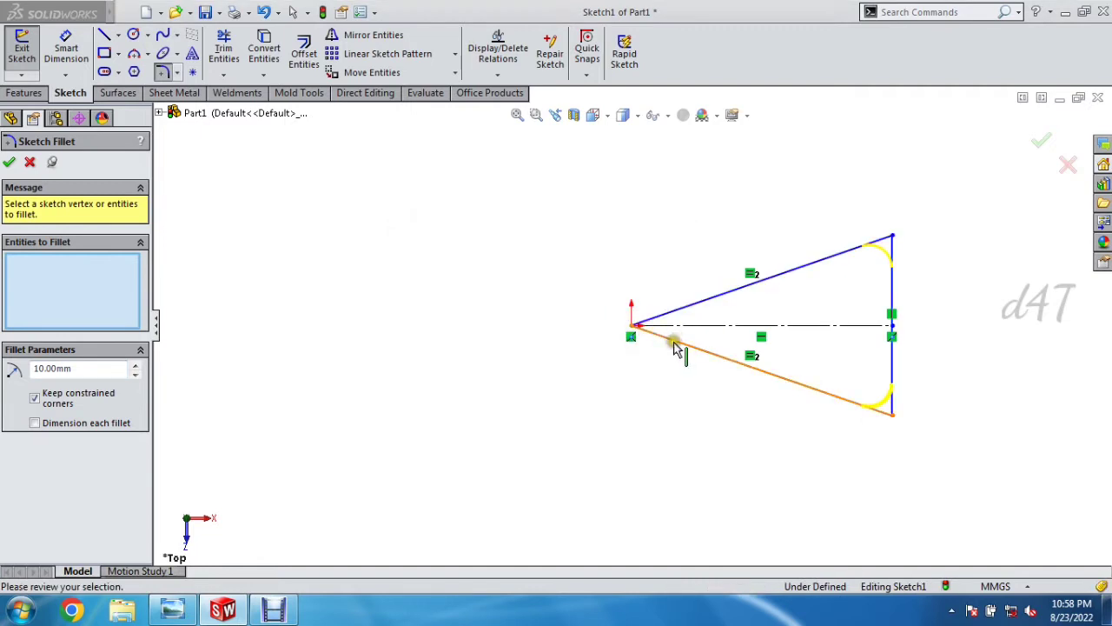
click(676, 348)
click(600, 390)
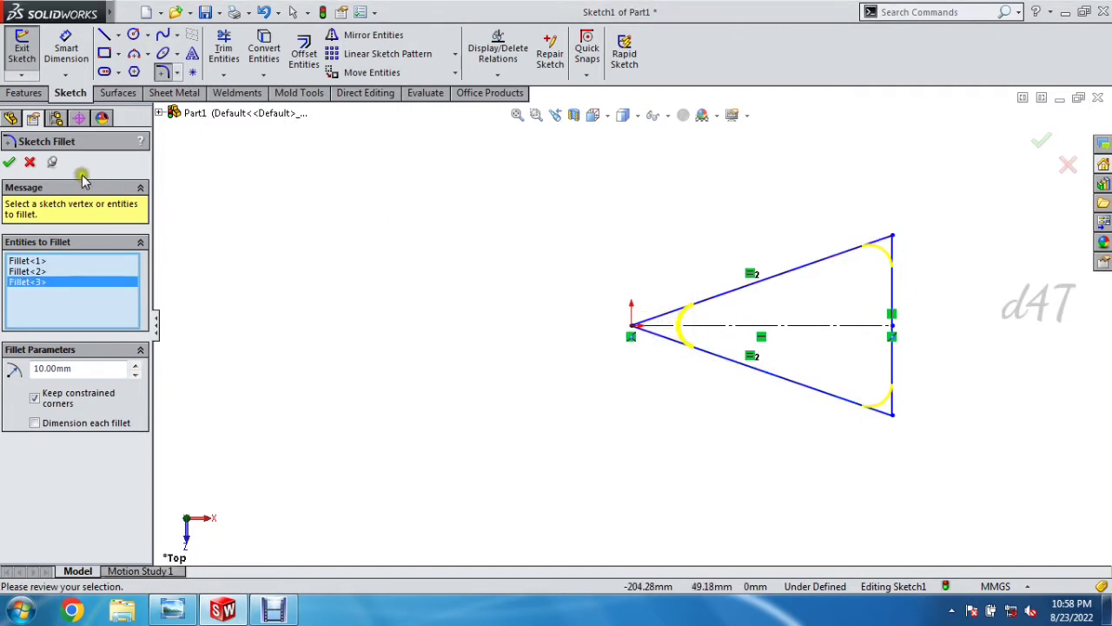
click(9, 162)
Step: Sketch circles at the three corner fillet centres, about 6.9 mm in radius at the apex and 4.6 mm at the far corners
click(133, 34)
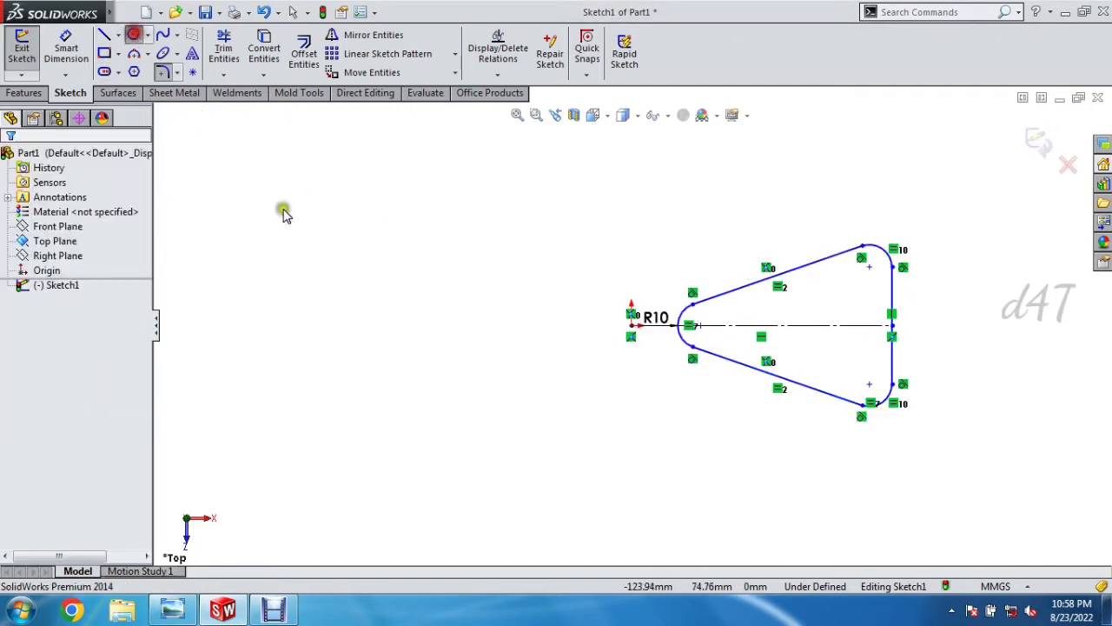
scroll(810, 355, down, 3)
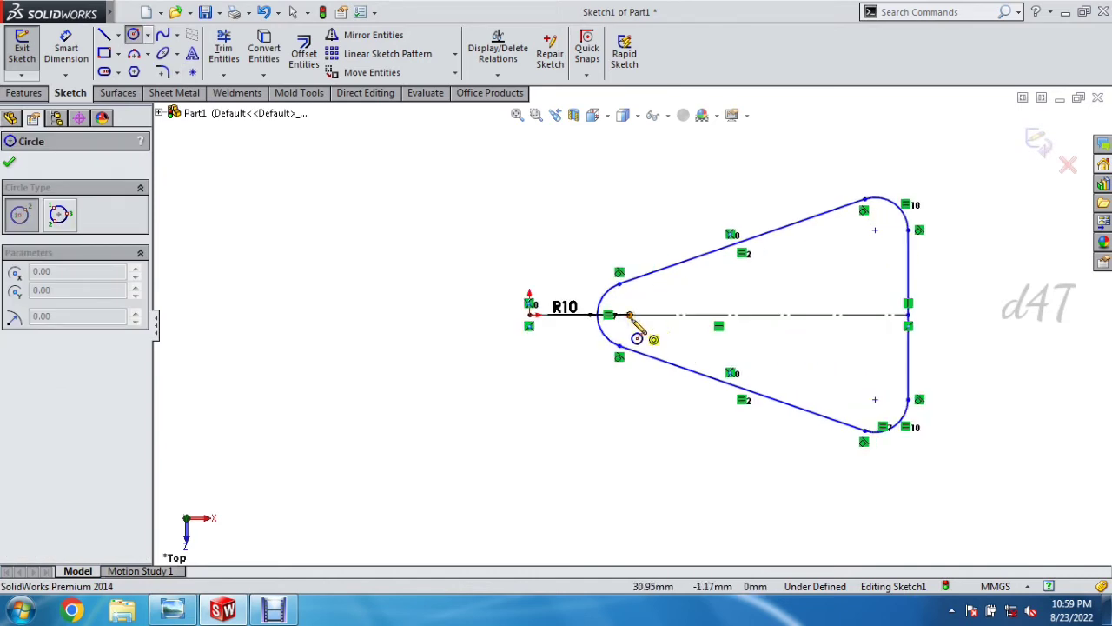
click(629, 314)
click(644, 329)
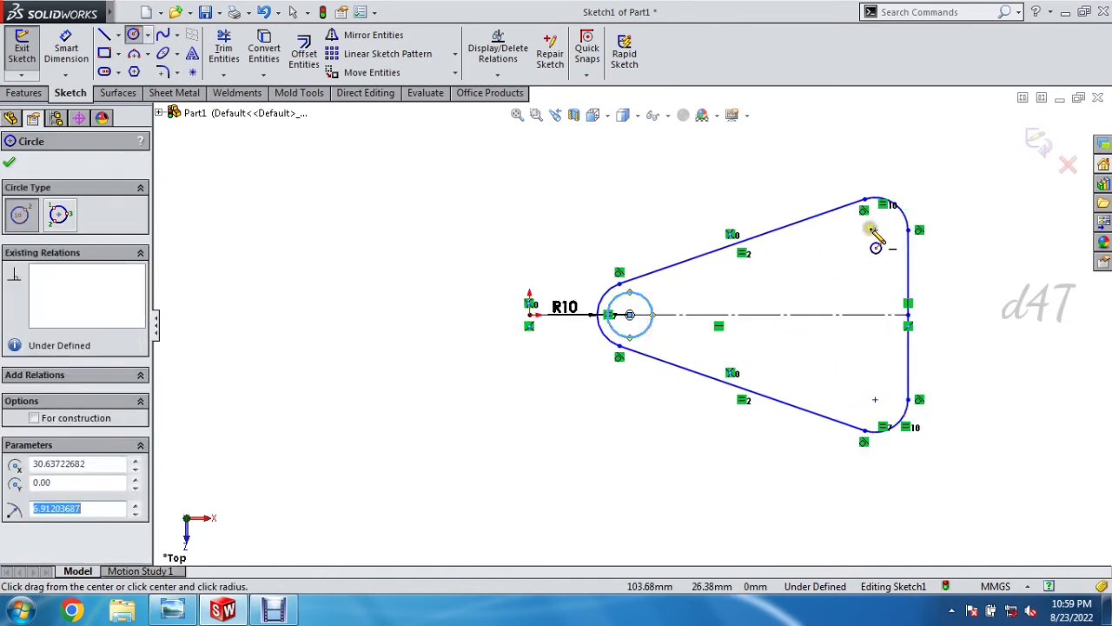
click(885, 241)
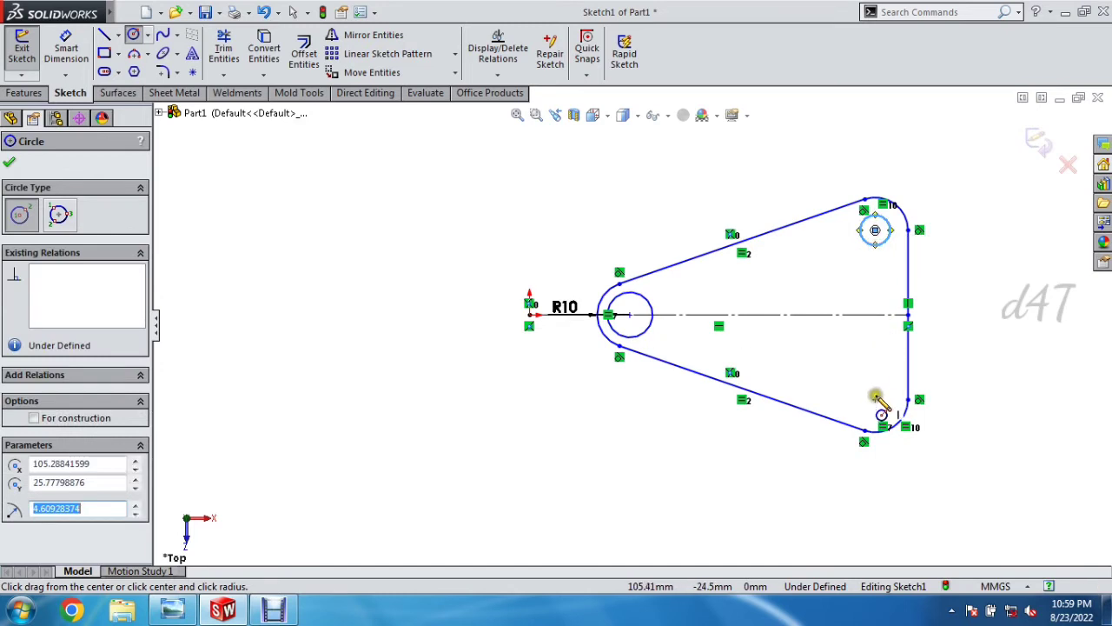
click(876, 399)
click(885, 410)
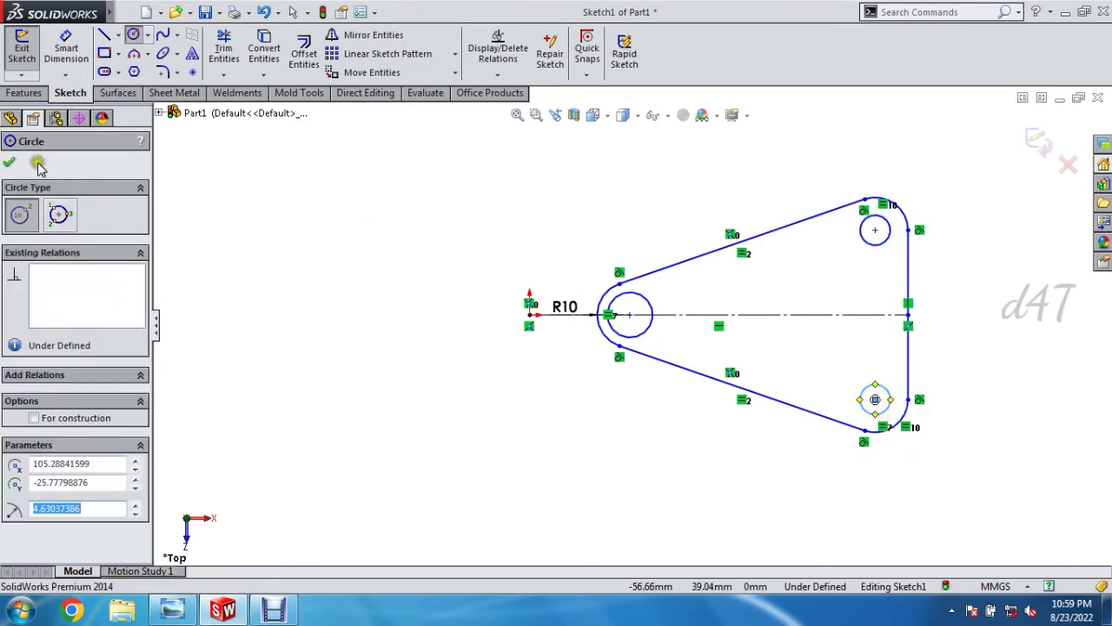
click(11, 163)
Step: Add an equal relation between the three hole circles
click(647, 335)
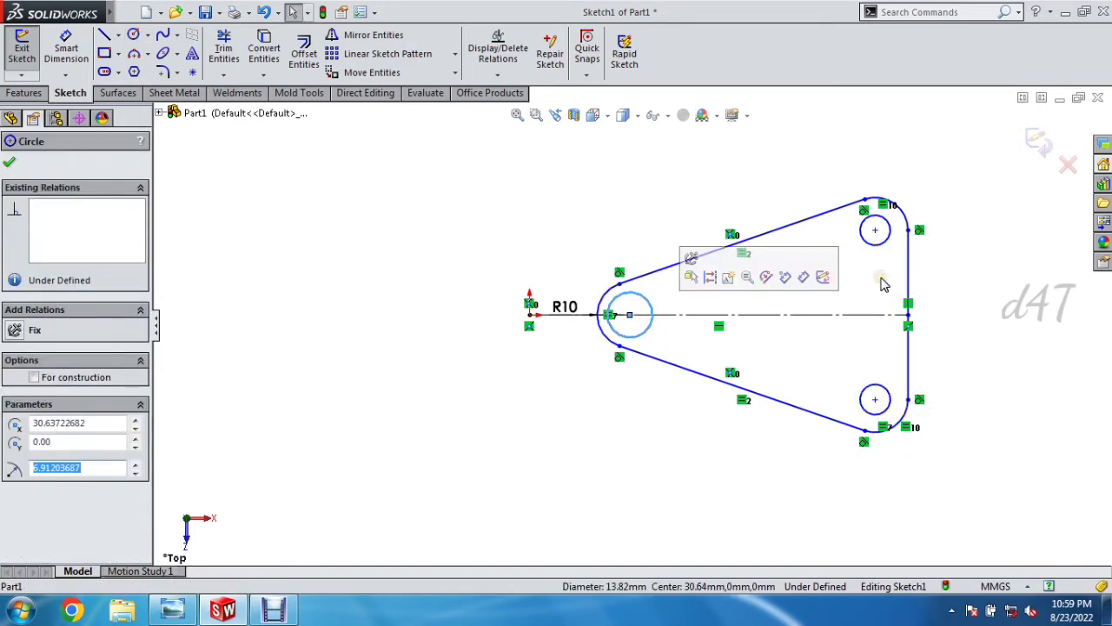
ctrl+click(886, 240)
ctrl+click(885, 409)
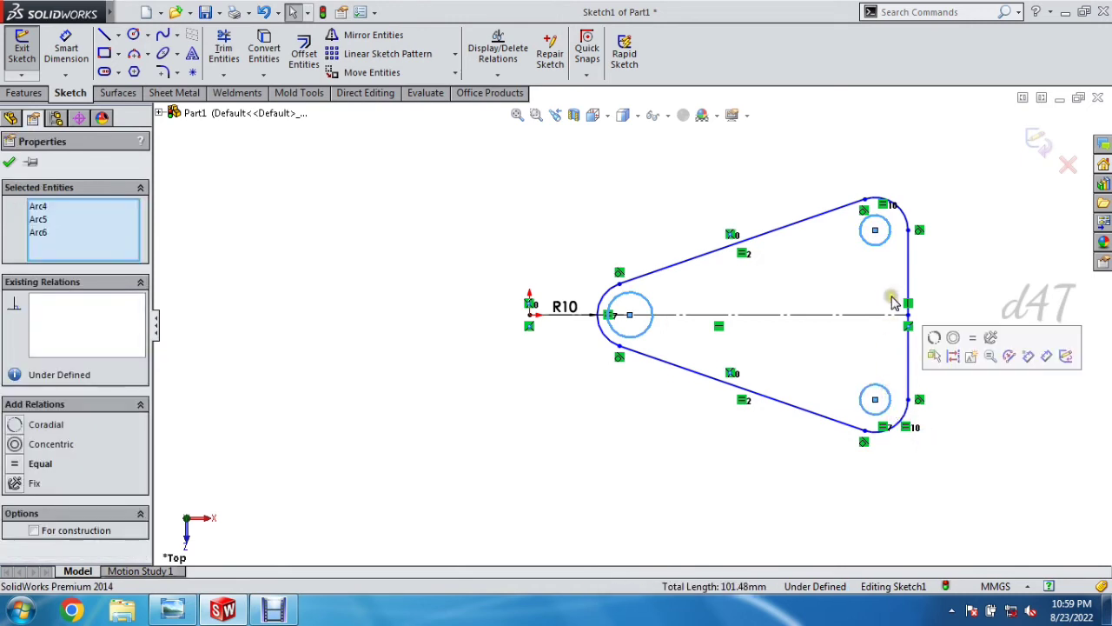
click(973, 338)
Step: Dimension the hole circle at the apex with a diameter of 8 mm
click(66, 47)
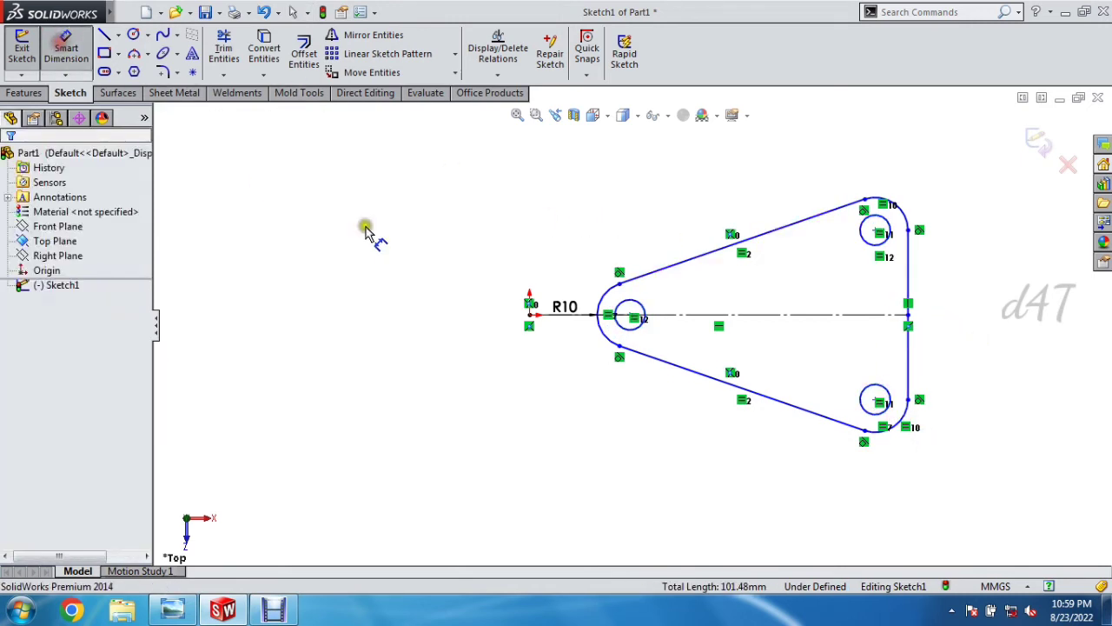
click(648, 312)
click(571, 240)
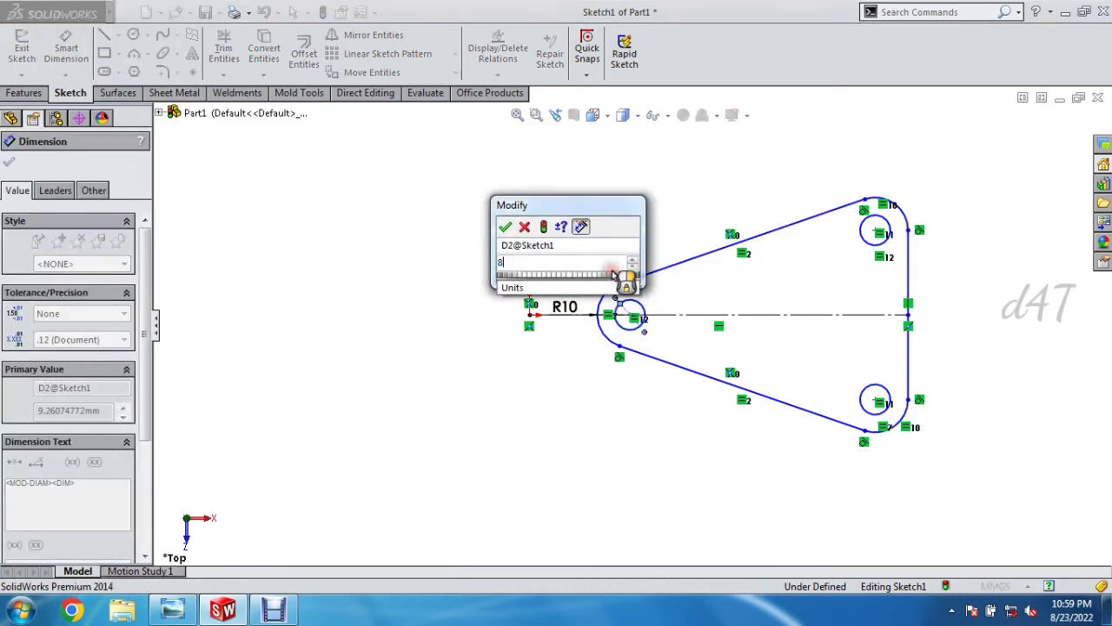
key(Return)
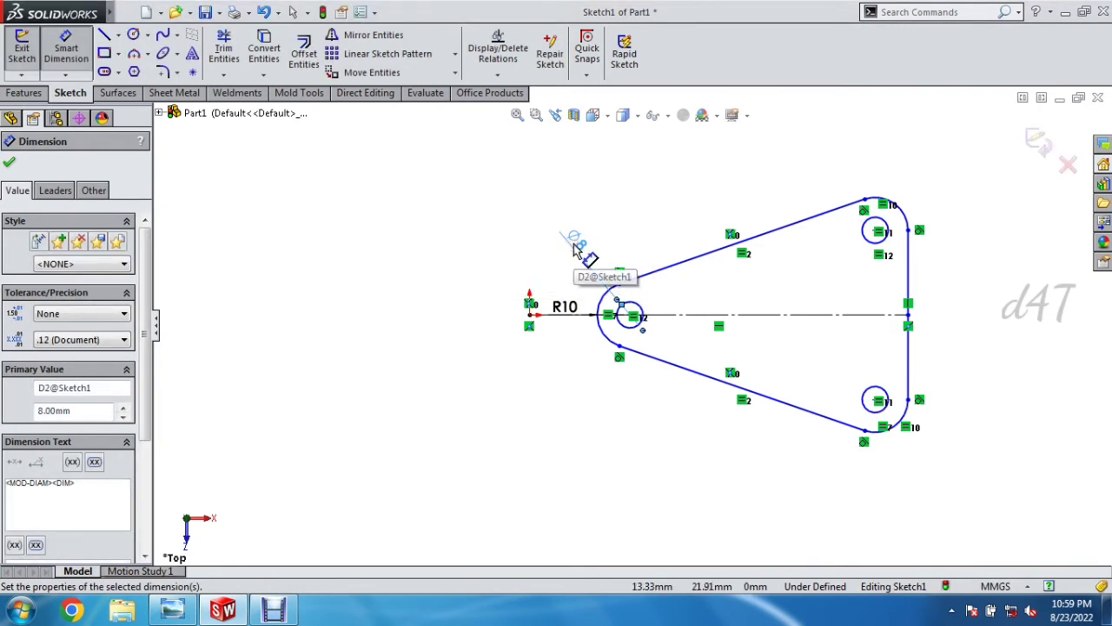
key(Escape)
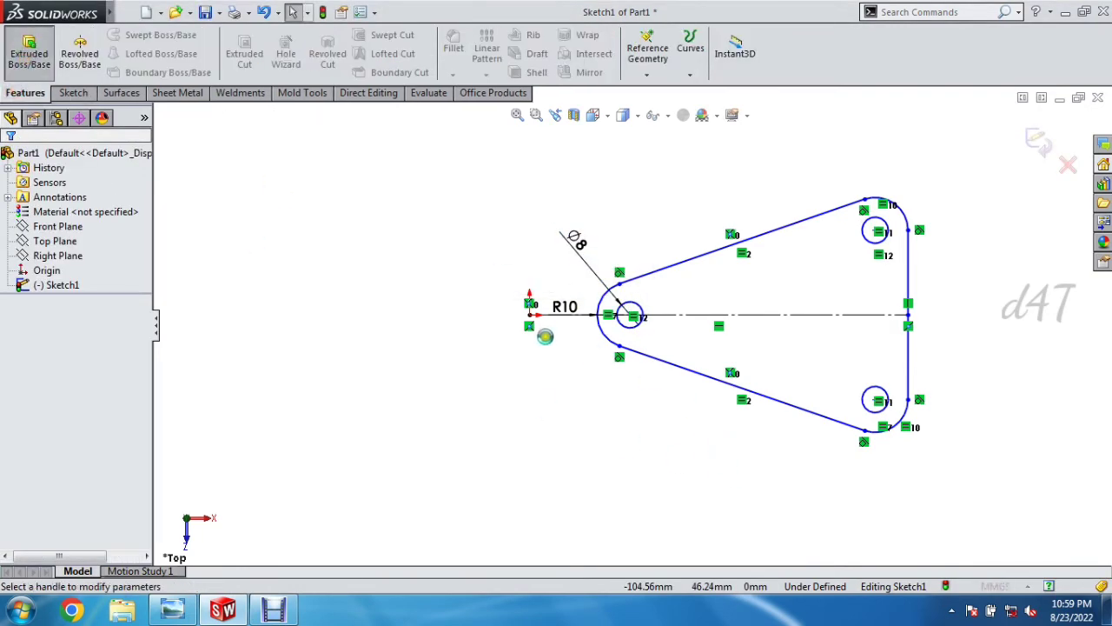
click(31, 163)
click(69, 93)
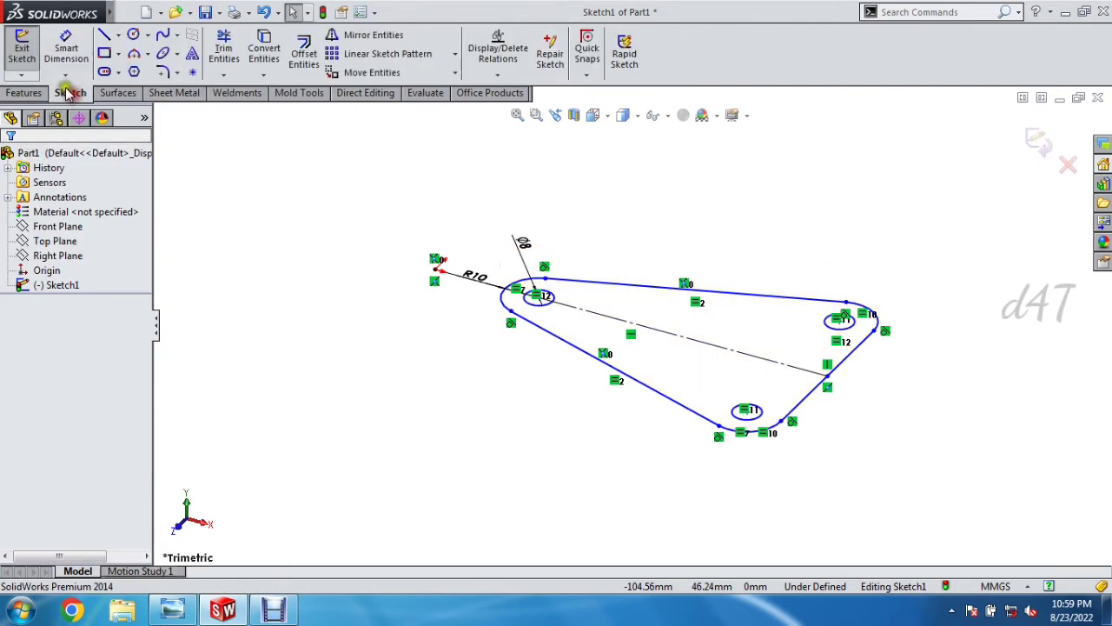
click(77, 37)
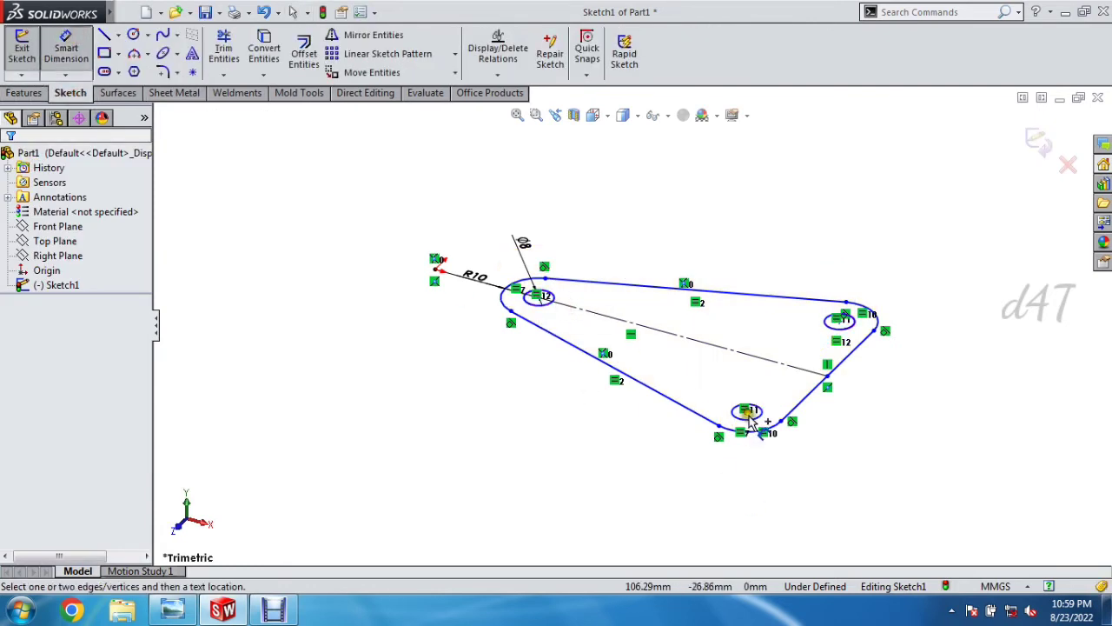
click(541, 299)
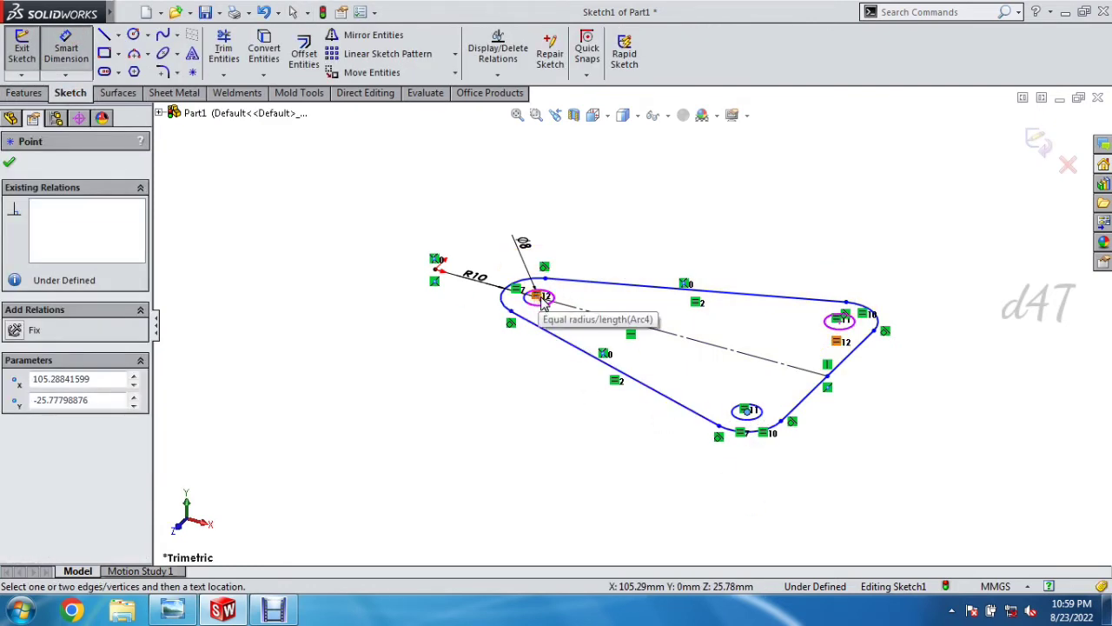
key(Escape)
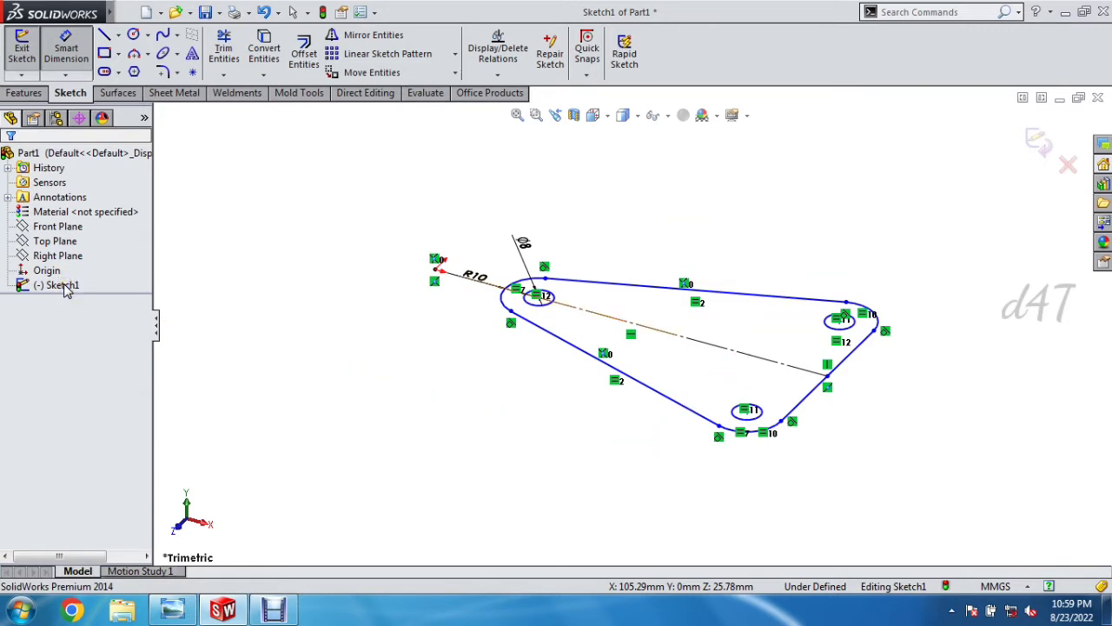
Step: Undo the last diameter change on the apex hole circle and return to the top view
right_click(21, 291)
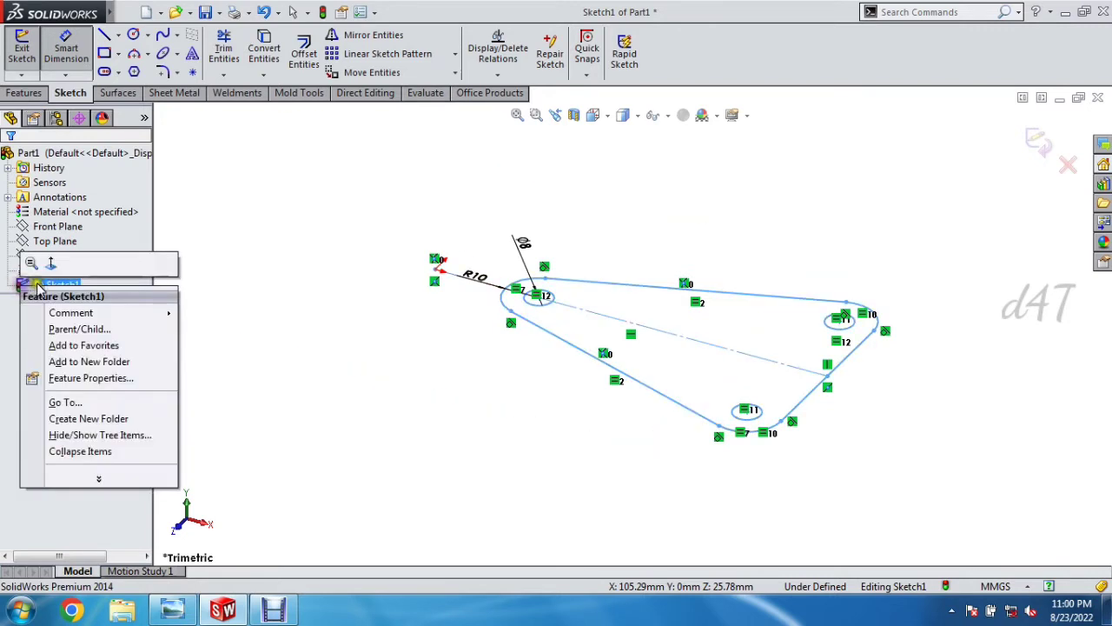
key(Escape)
key(ctrl+z)
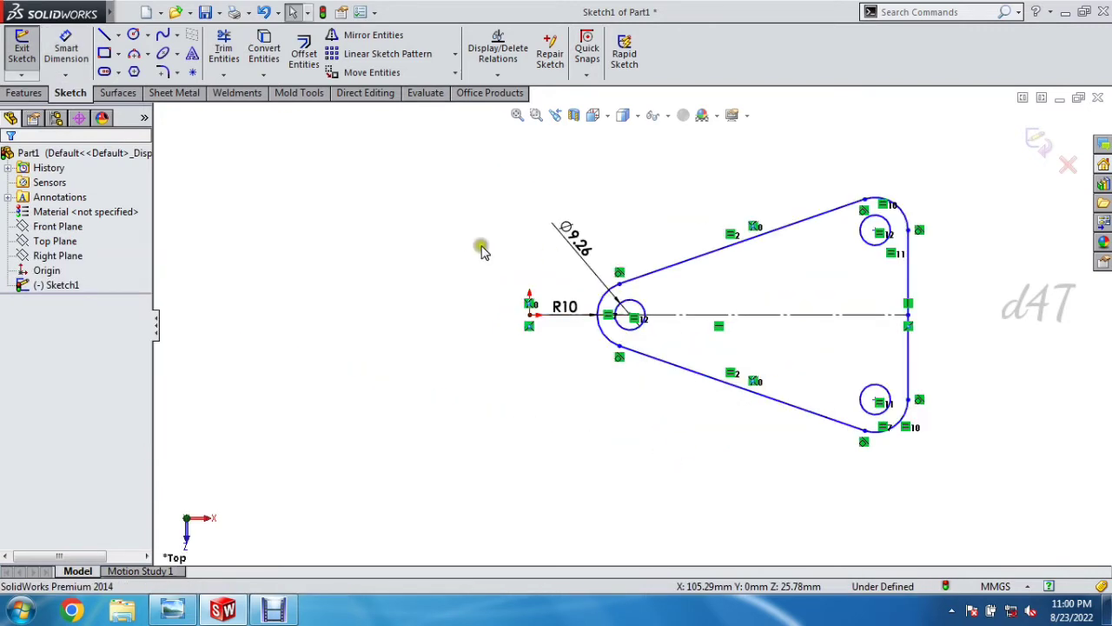
Step: Dimension the horizontal distance between the apex hole centre and the lower far hole centre as 75 mm
click(67, 50)
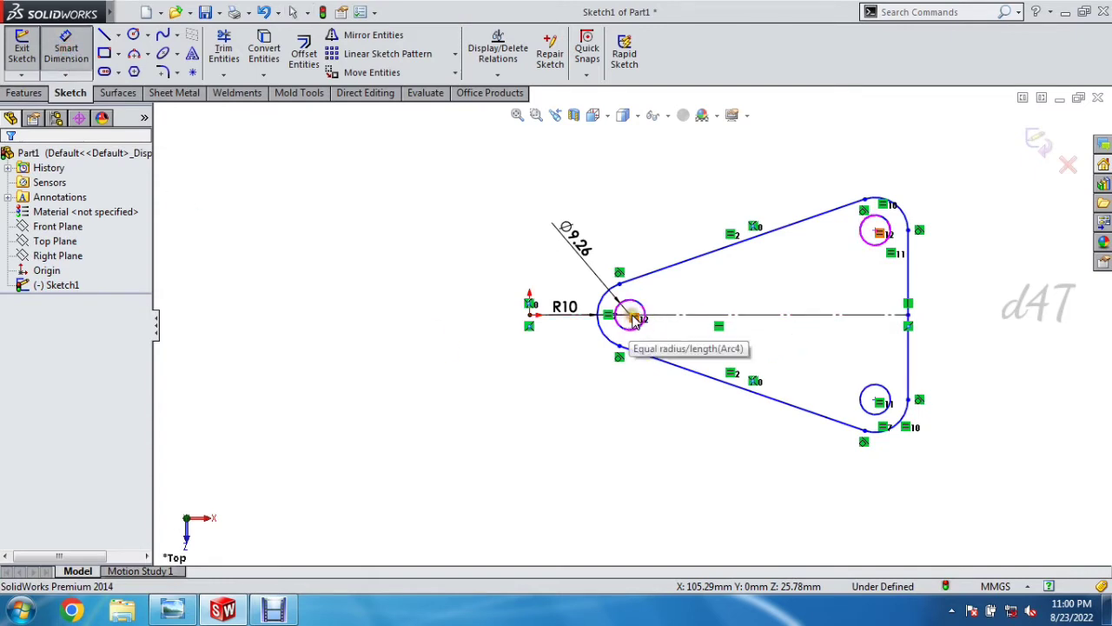
scroll(633, 320, down, 3)
click(630, 317)
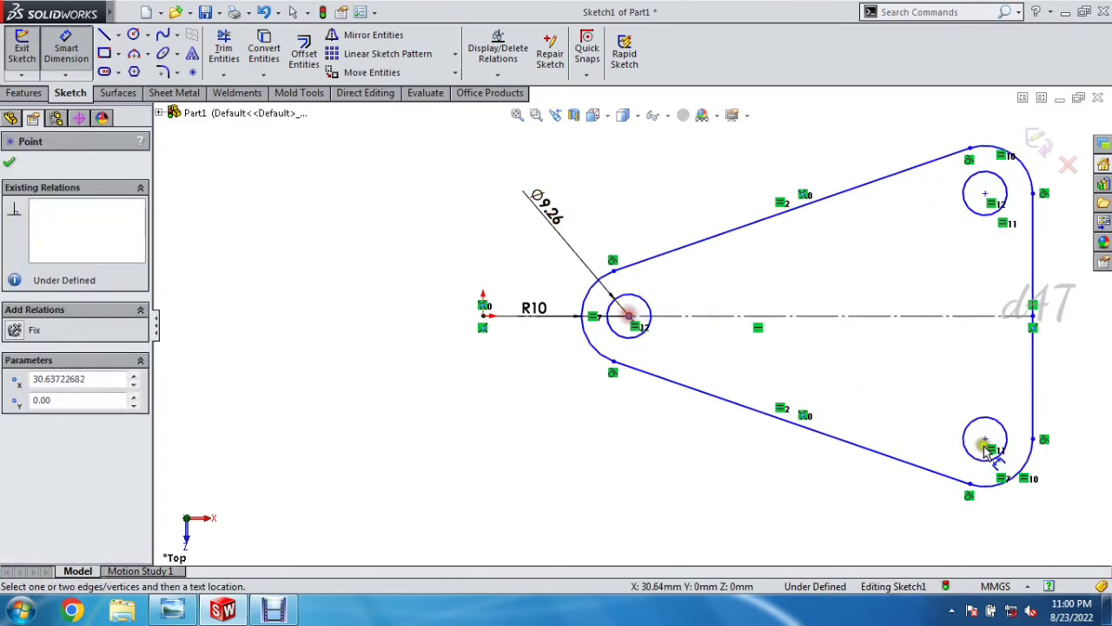
click(986, 441)
click(847, 520)
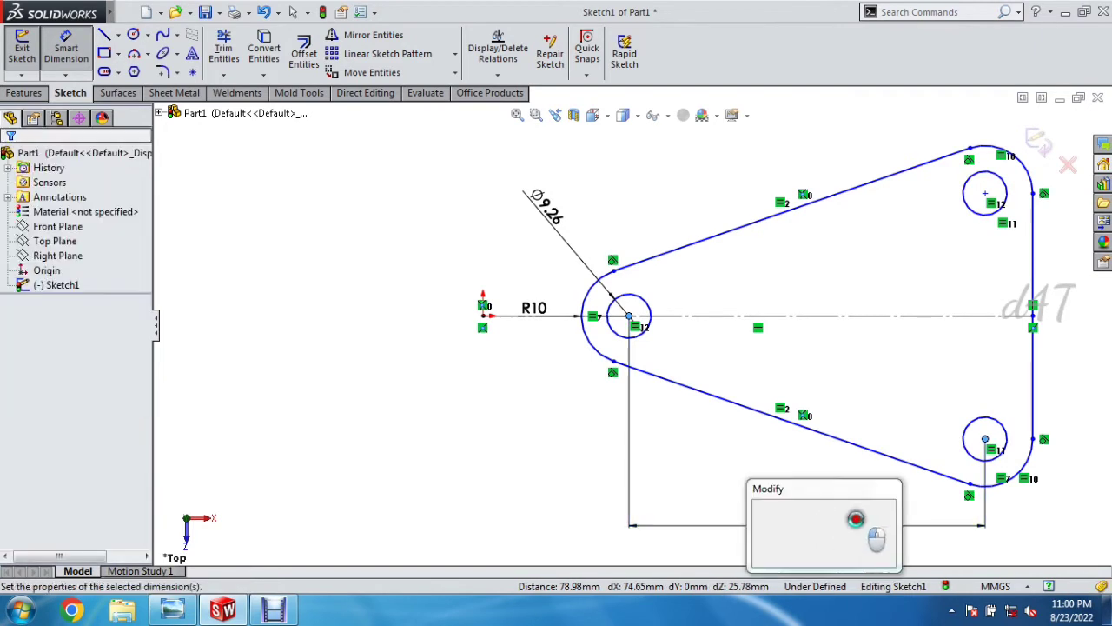
text(75)
key(Return)
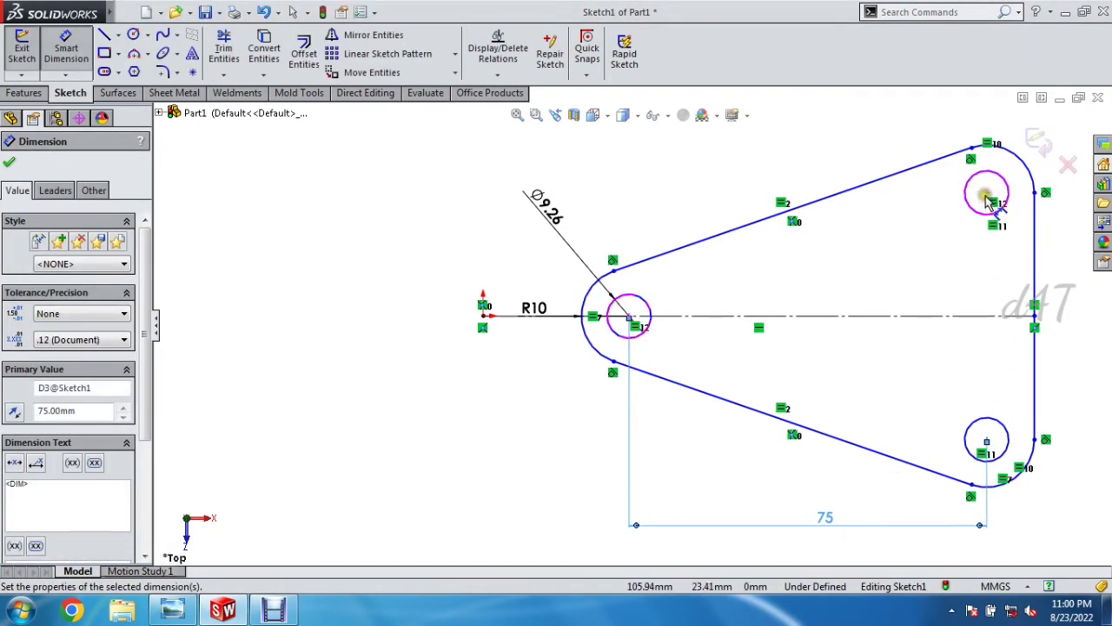
Step: Dimension the vertical distance between the two far hole centres as 60 mm, consulting the reference drawing for the value
click(988, 193)
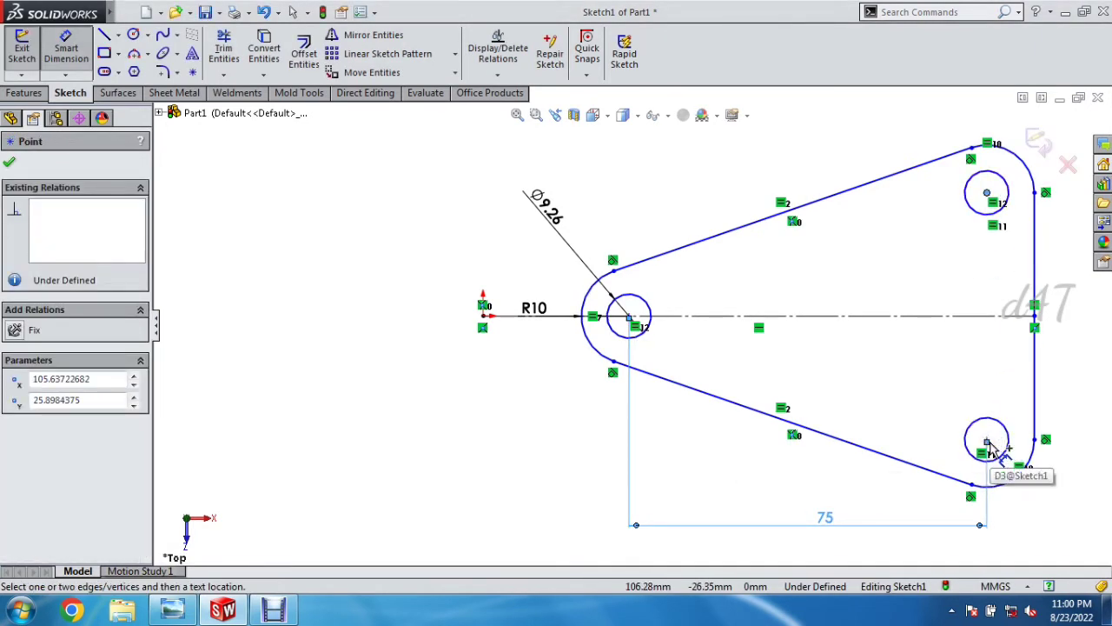
click(988, 444)
click(1076, 415)
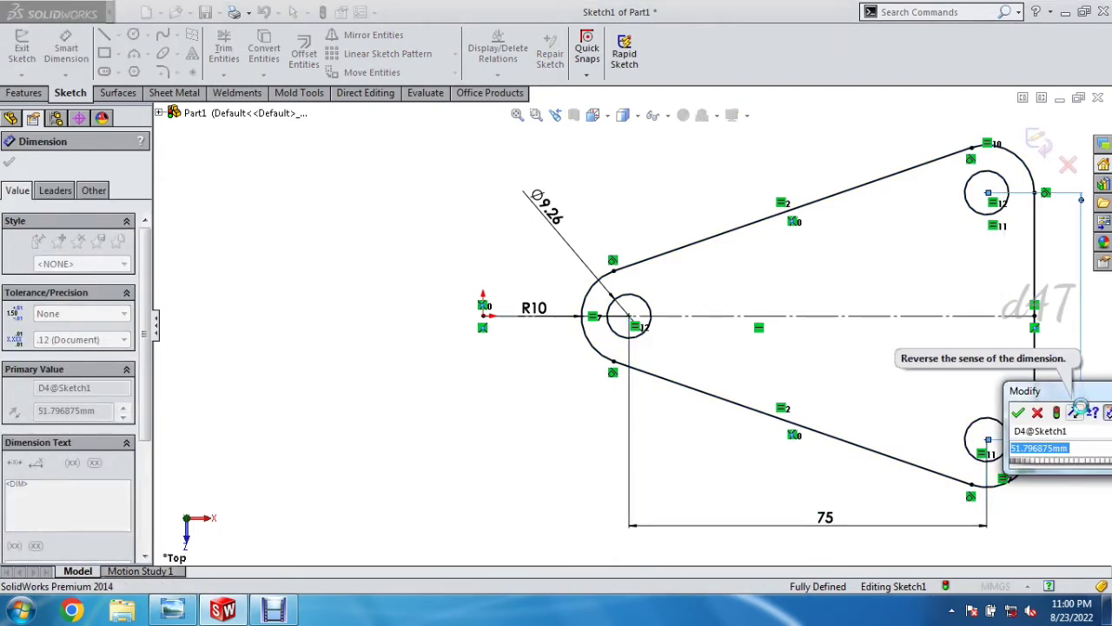
key(alt+Tab)
key(alt+Tab)
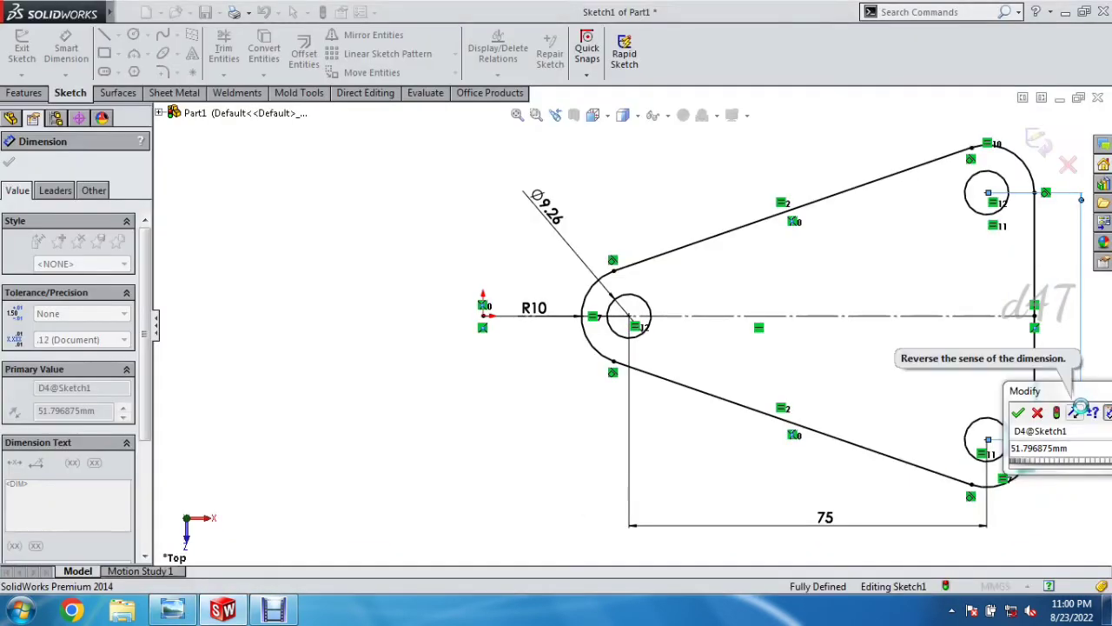
double_click(1015, 449)
text(6)
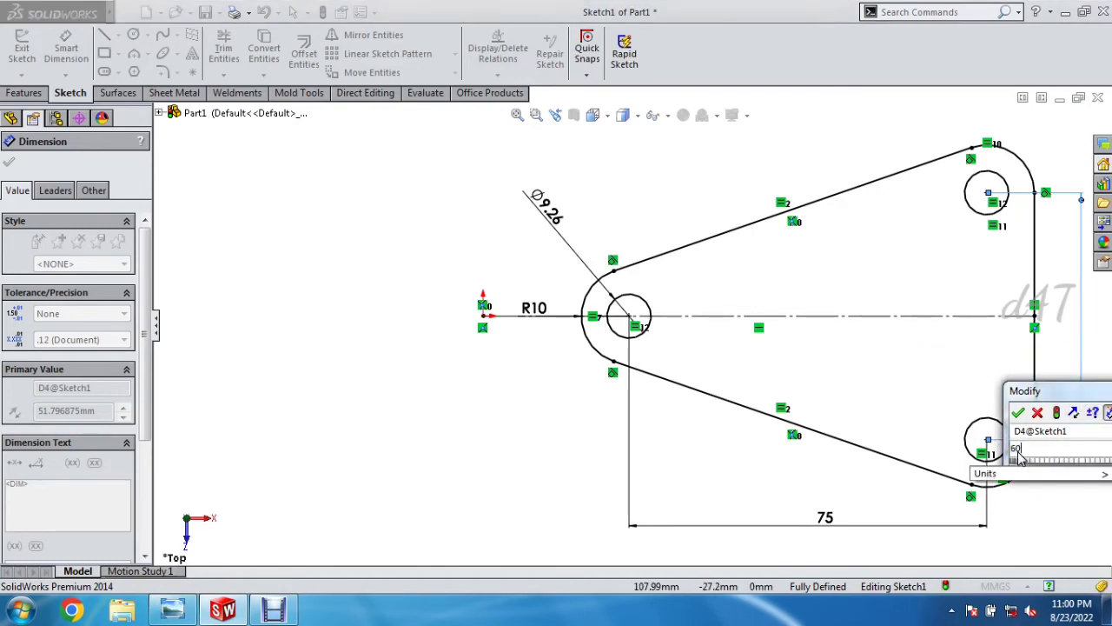
text(0)
key(Return)
Step: Check the plate thickness in the reference drawing and extrude the base plate sketch 10 mm, blind
key(alt+Tab)
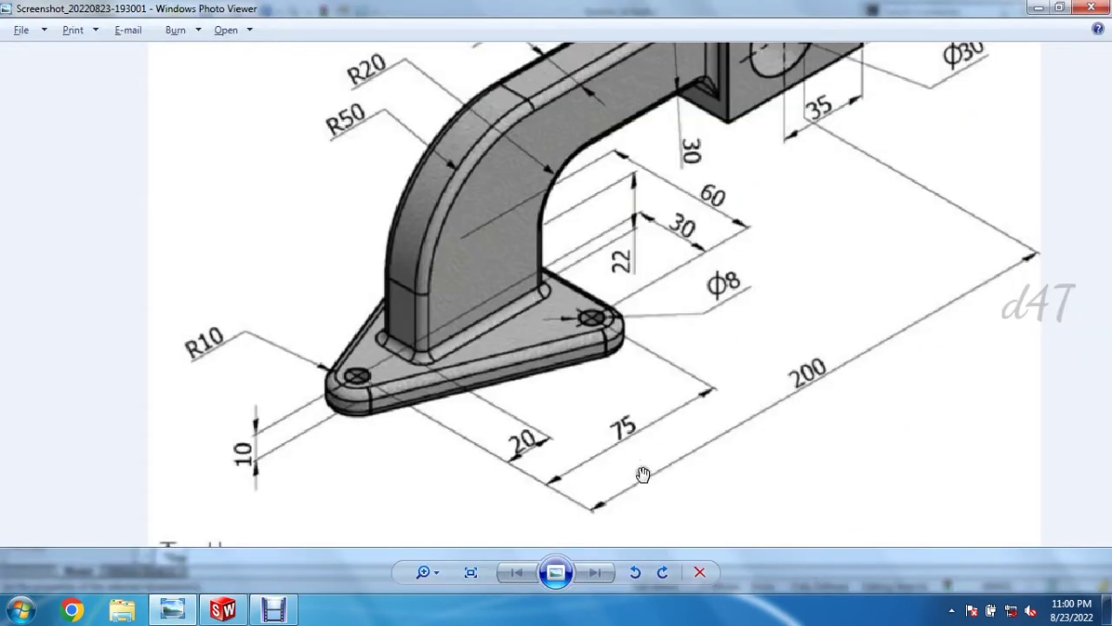
key(alt+Tab)
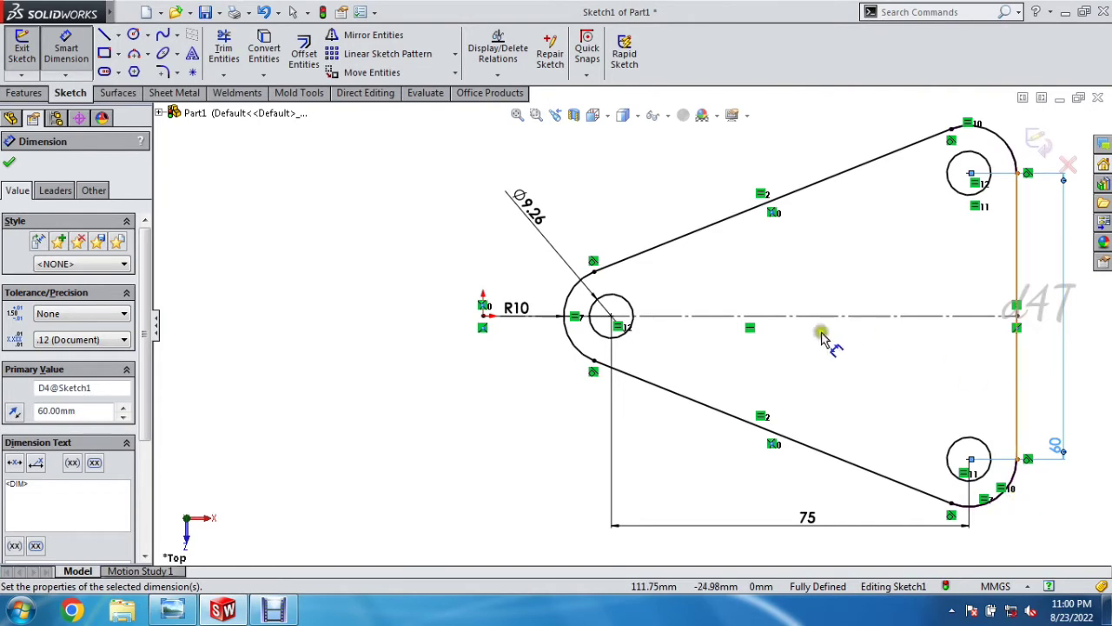
click(10, 162)
click(24, 93)
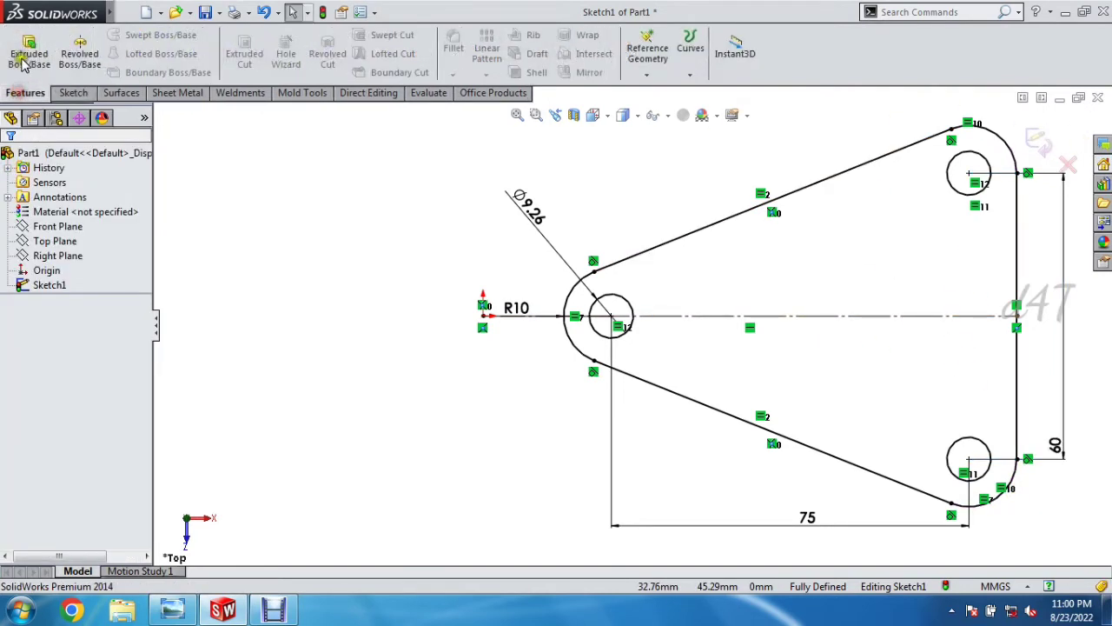
click(29, 52)
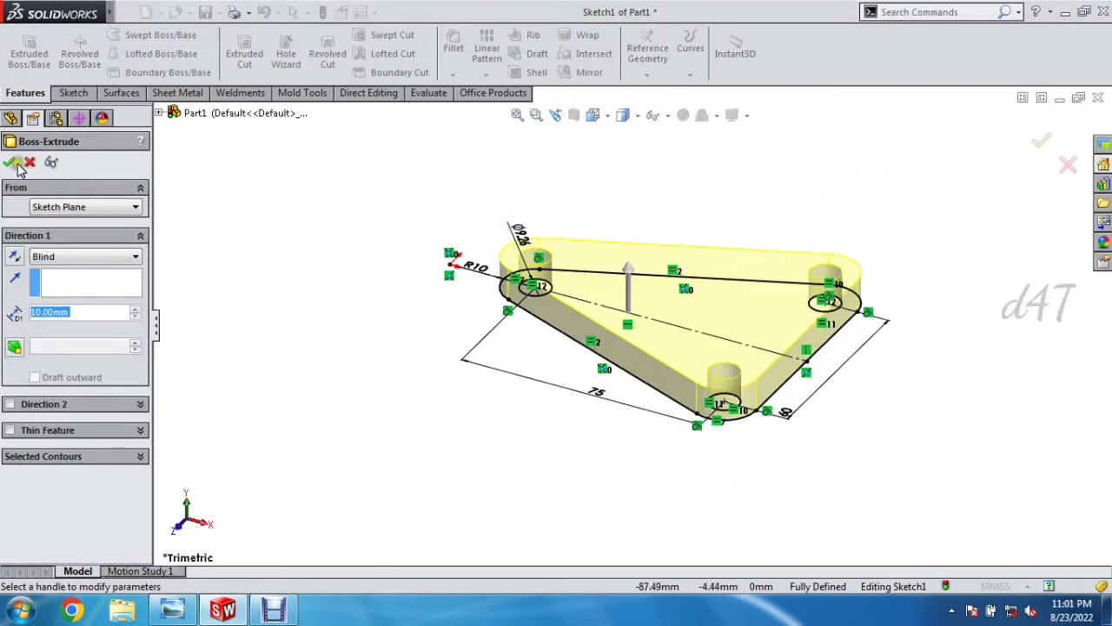
click(14, 163)
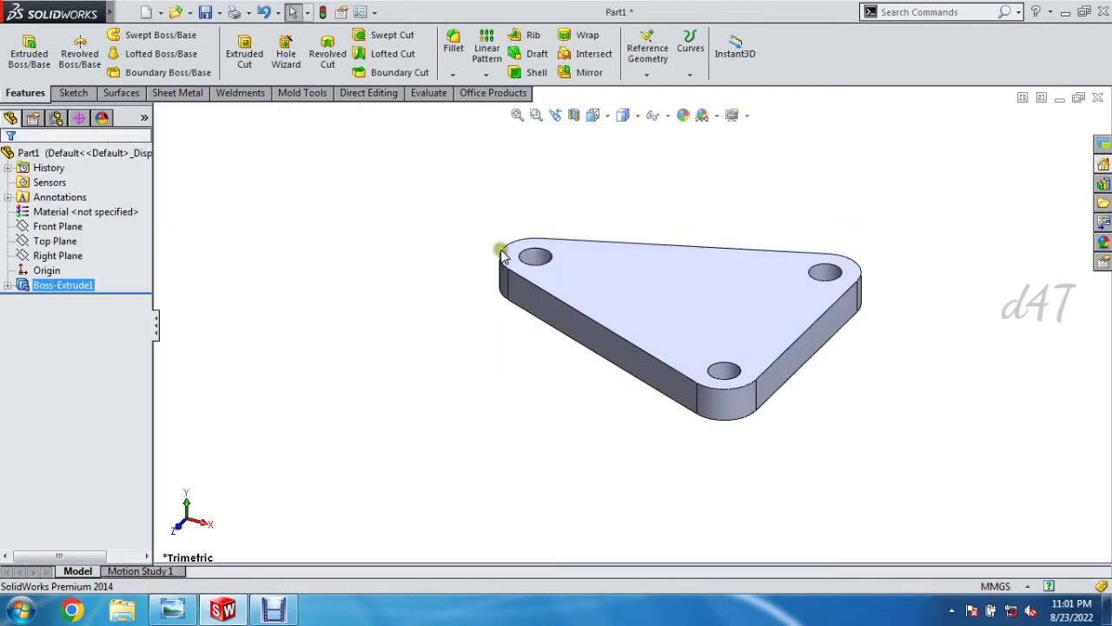
Step: Create a reference axis through the cylindrical face of the apex hole and extend its upper end above the plate
click(536, 256)
click(82, 97)
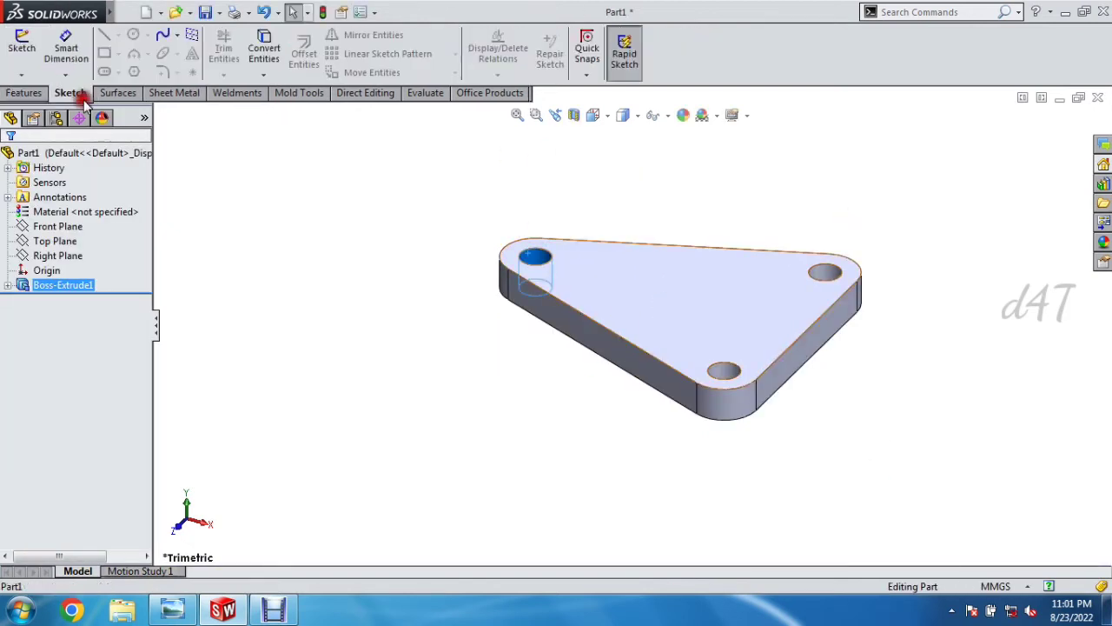
click(23, 92)
click(647, 75)
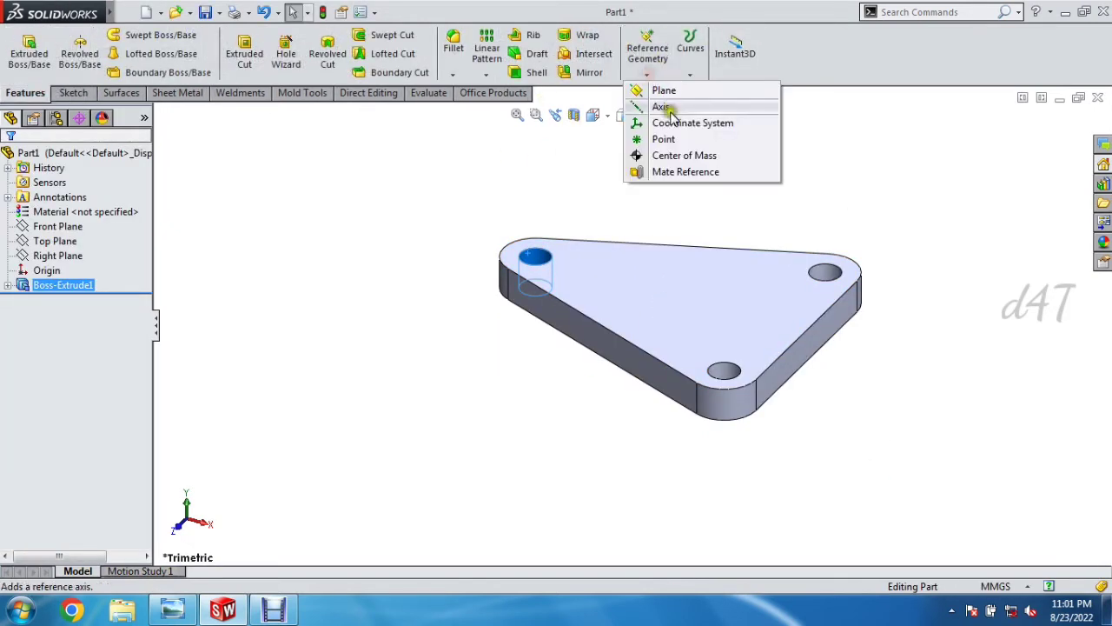
click(668, 108)
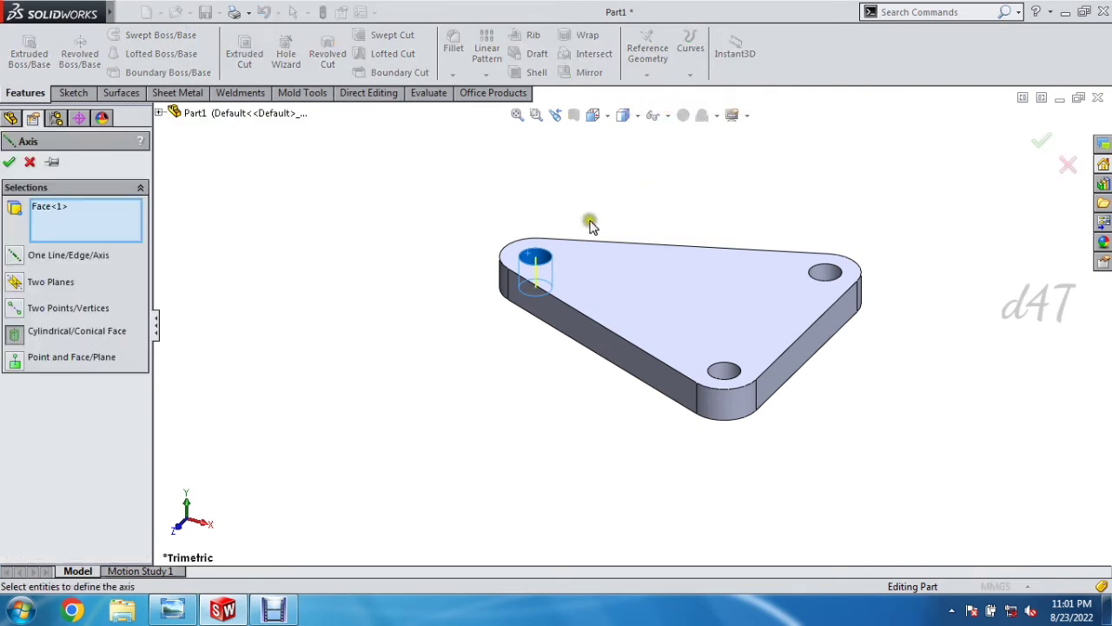
click(536, 257)
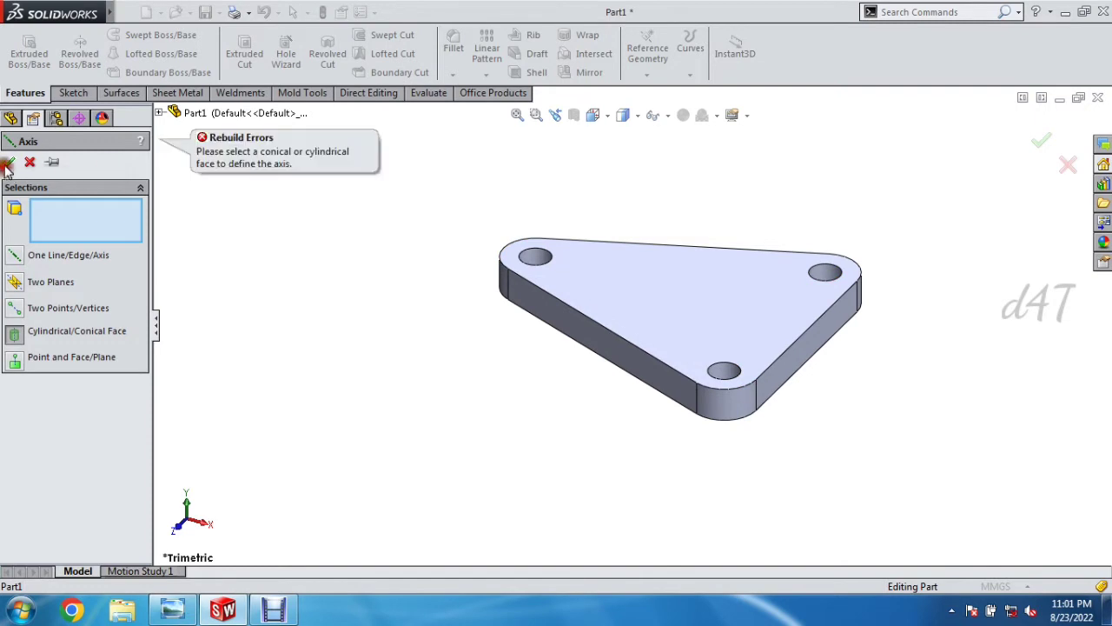
click(532, 258)
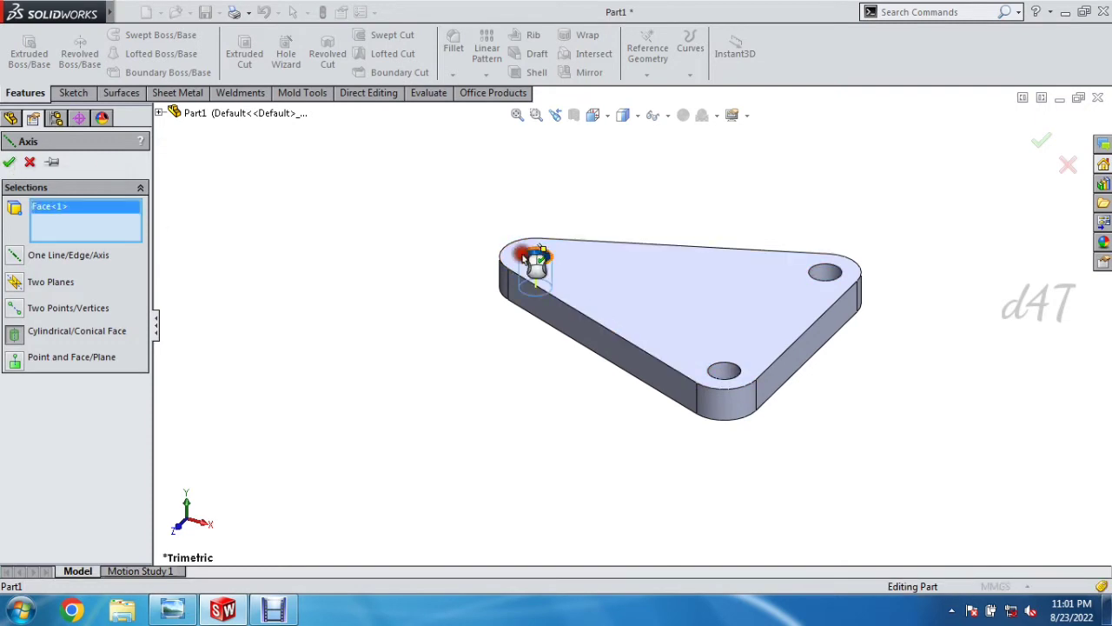
click(9, 164)
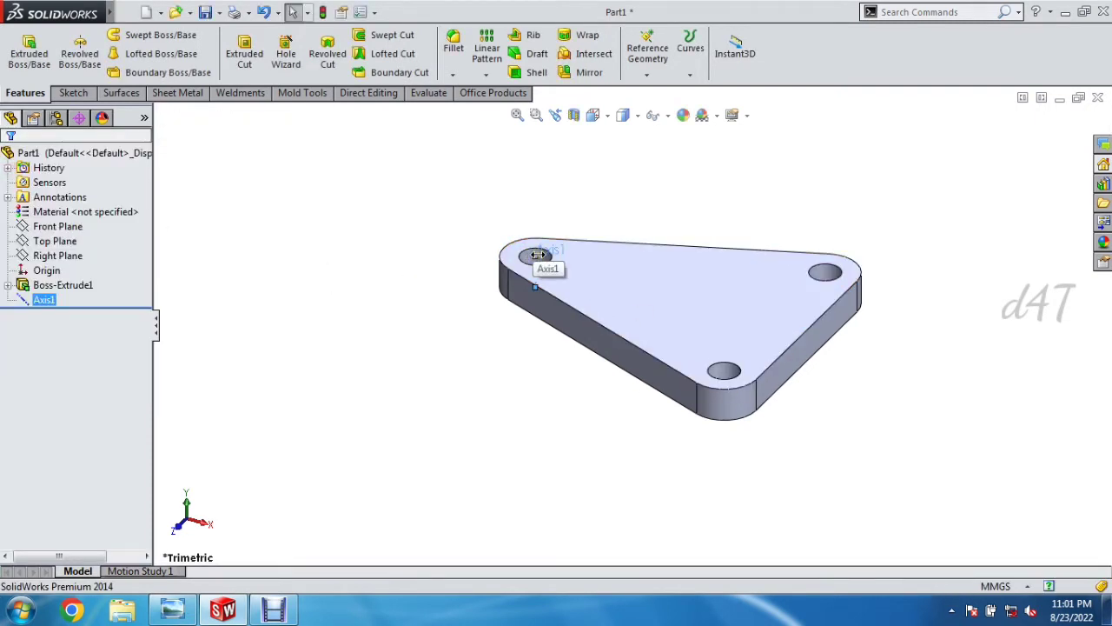
drag(542, 227, 541, 204)
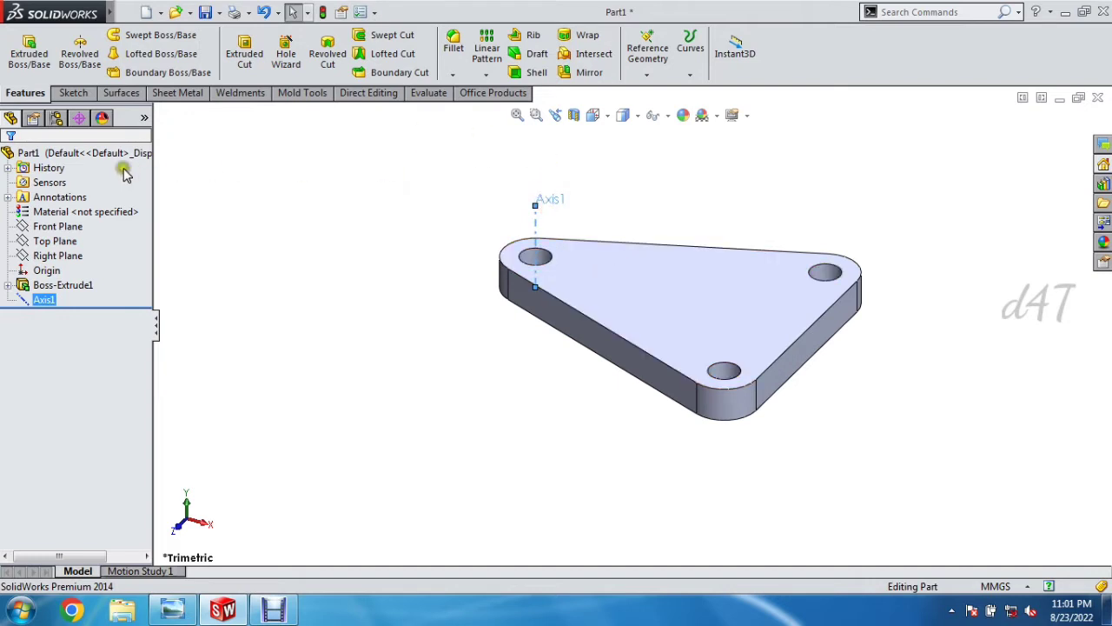
Step: Start a new sketch on the Front Plane, viewed normal to it
click(58, 226)
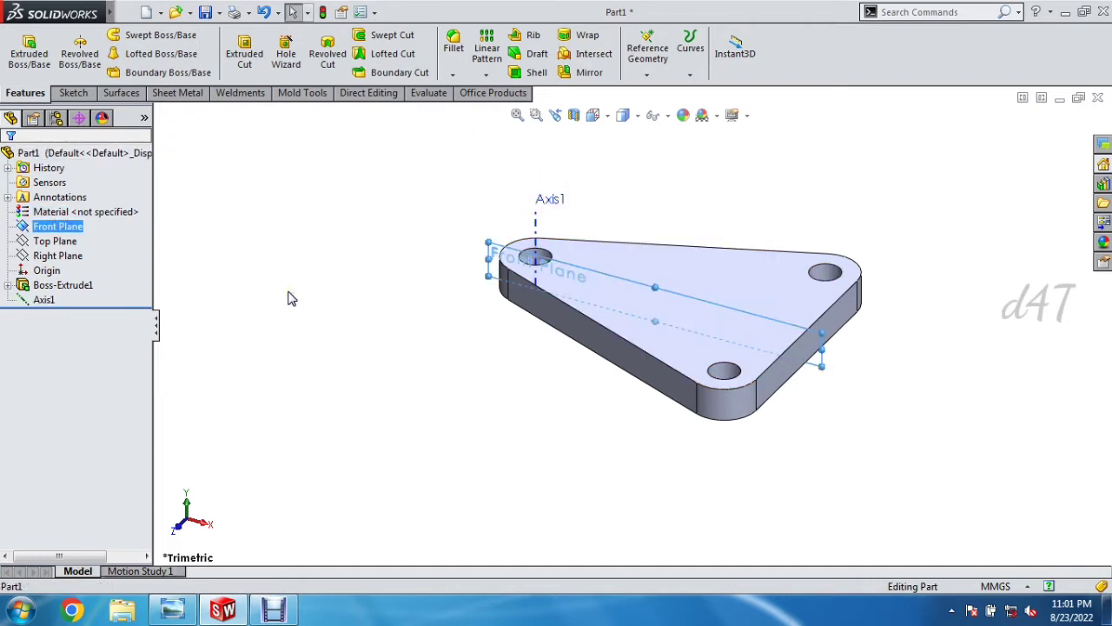
key(ctrl+8)
click(72, 93)
click(21, 47)
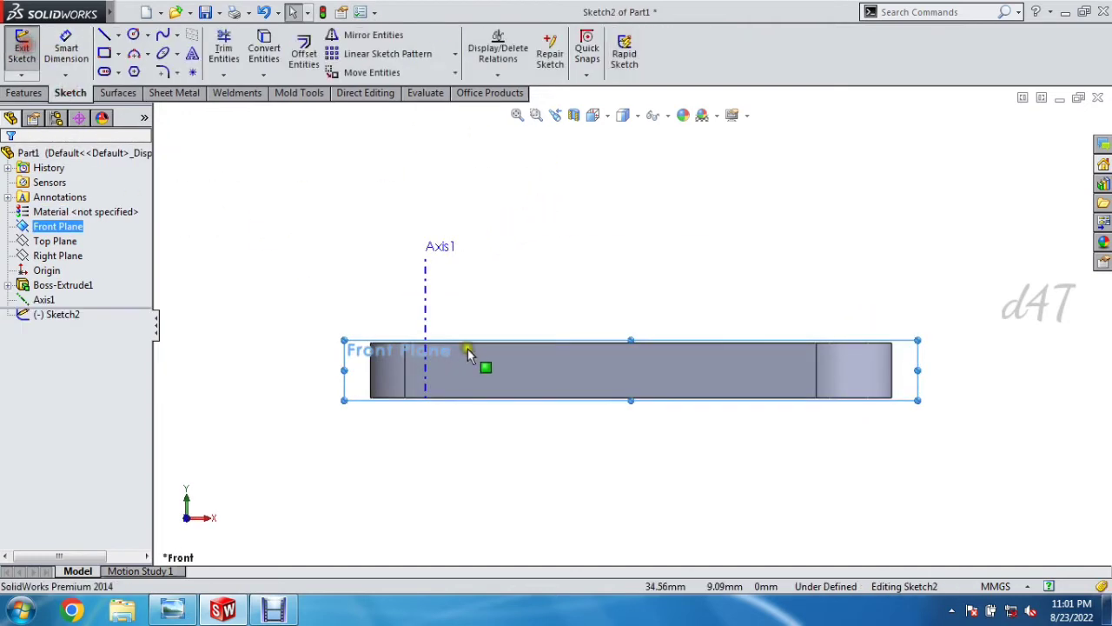
scroll(581, 320, up, 5)
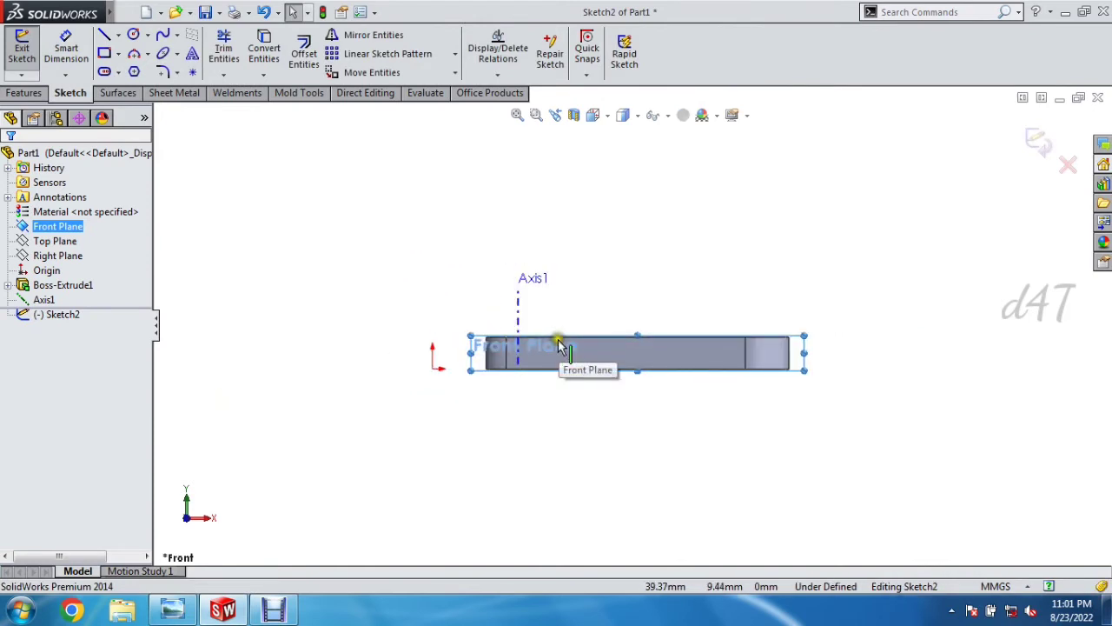
Step: Sketch a vertical line about 41 mm long up from the plate's top edge, continued by a tangent arc curving away from the axis
click(105, 36)
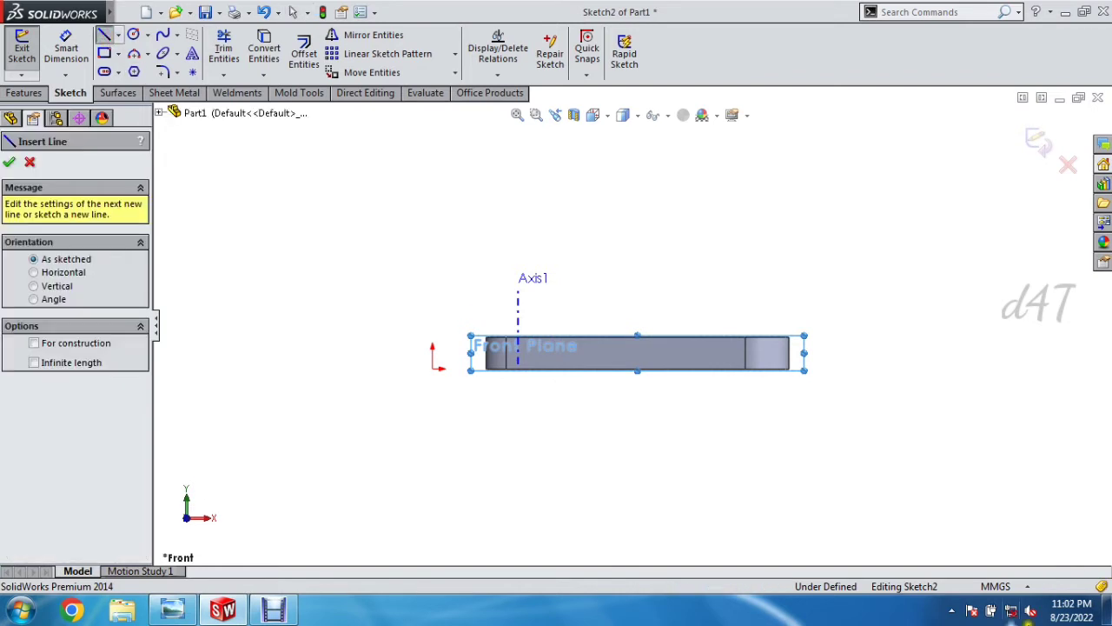
click(562, 337)
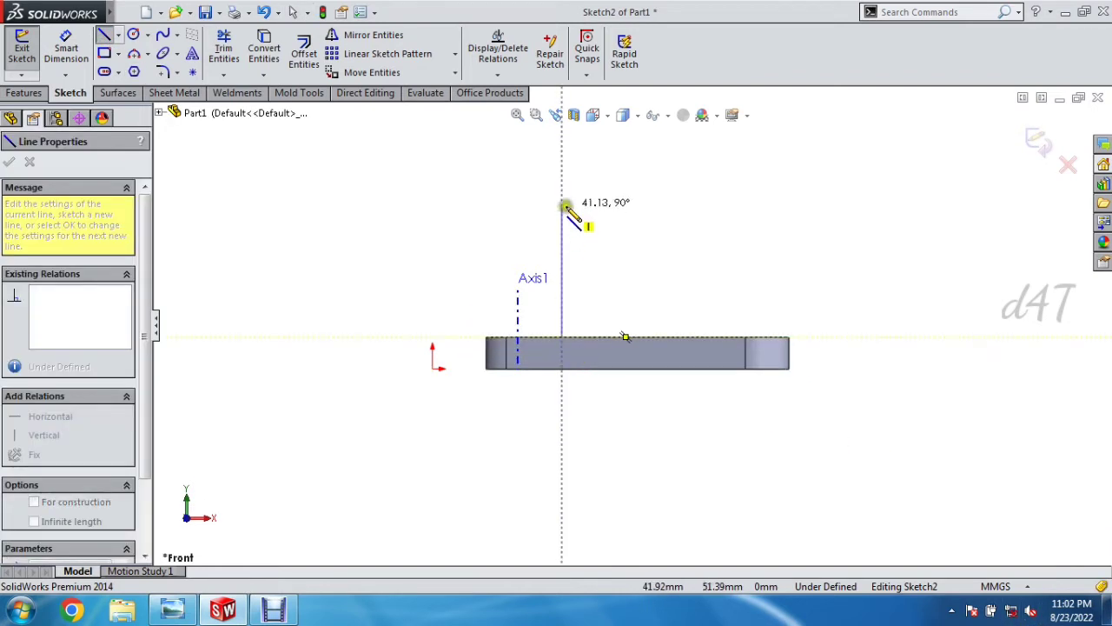
click(563, 205)
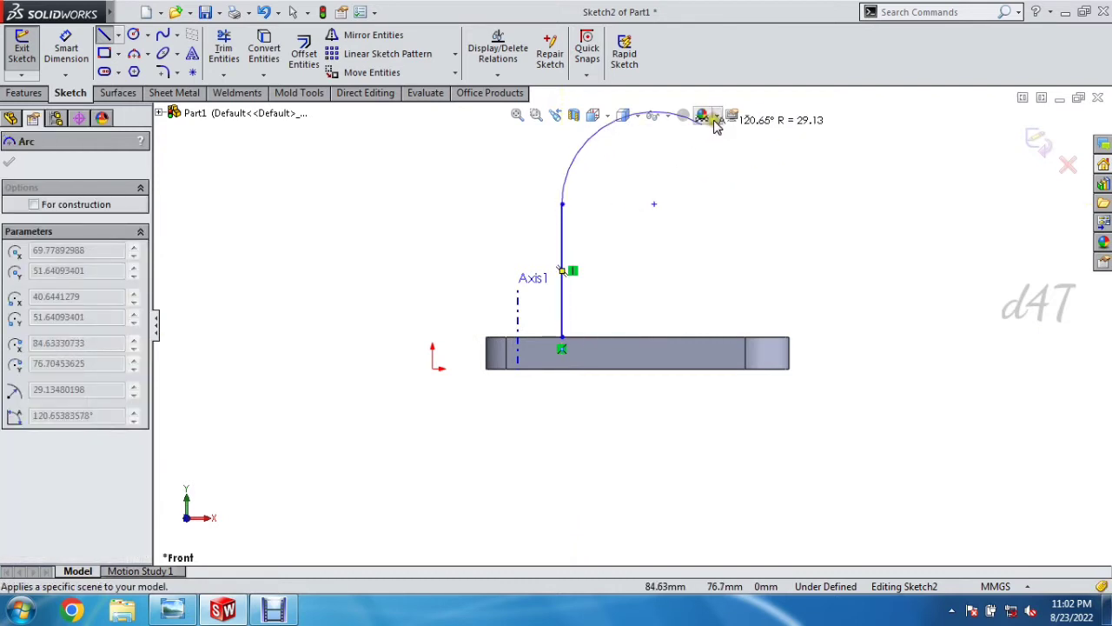
scroll(730, 157, down, 1)
scroll(738, 174, up, 4)
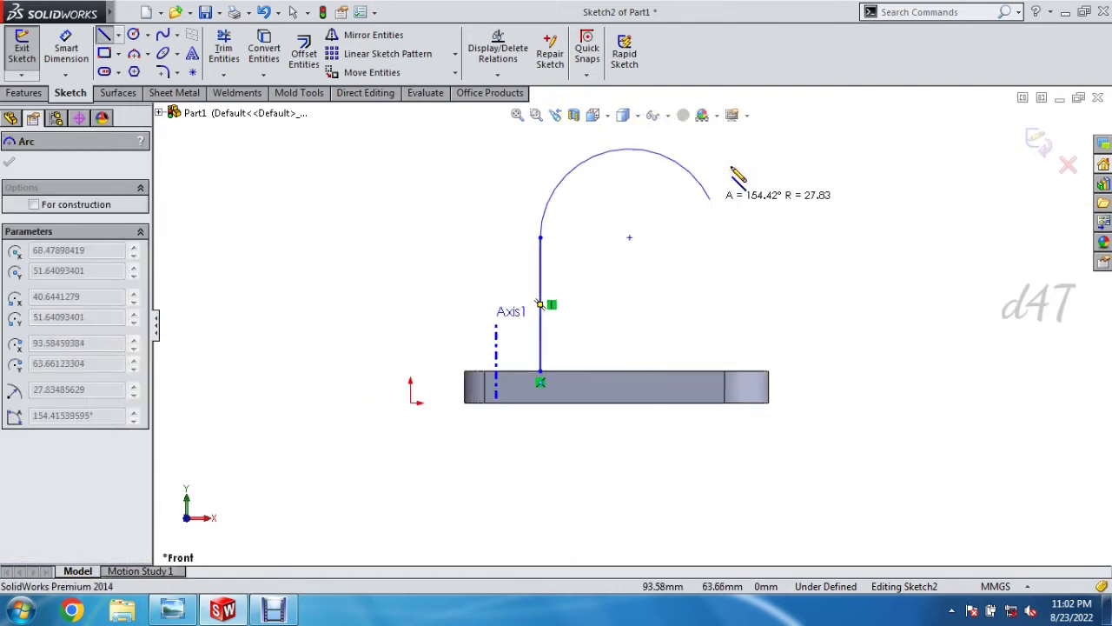
click(644, 193)
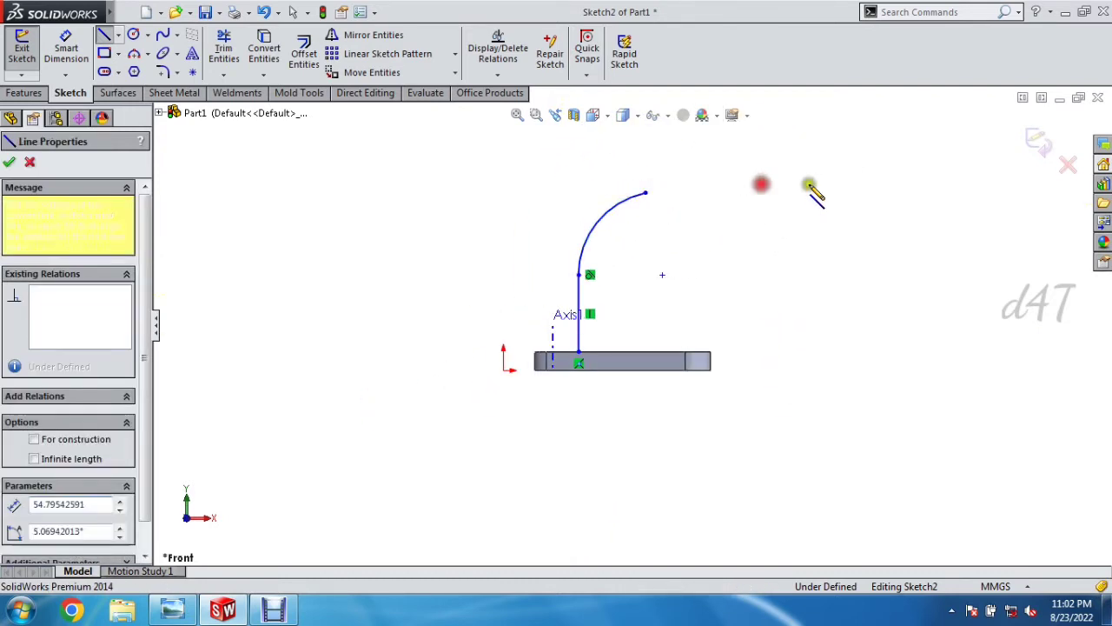
Step: Sketch a horizontal arm line from the arc's end and a rectangle about 40.5 by 52 mm hanging from the arm's far end
click(878, 192)
click(955, 192)
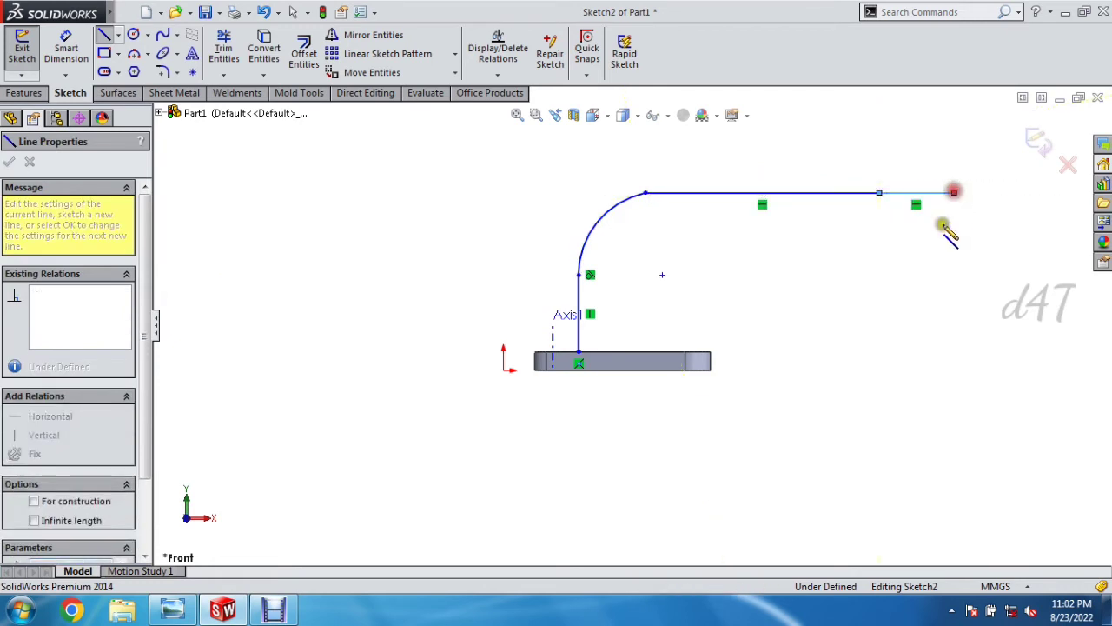
click(954, 289)
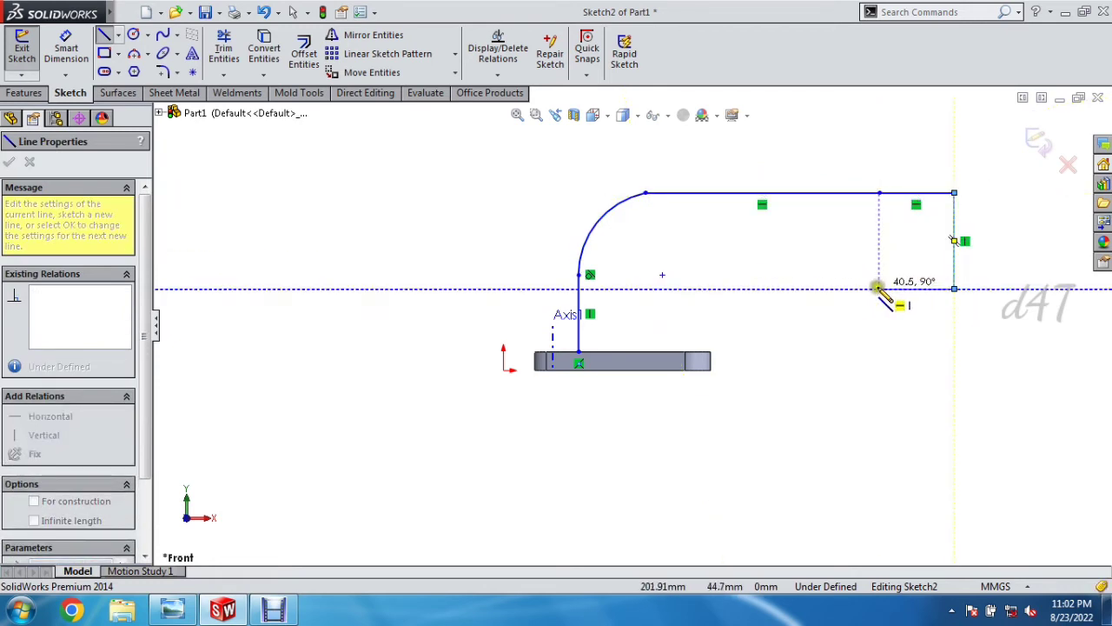
click(880, 289)
click(880, 192)
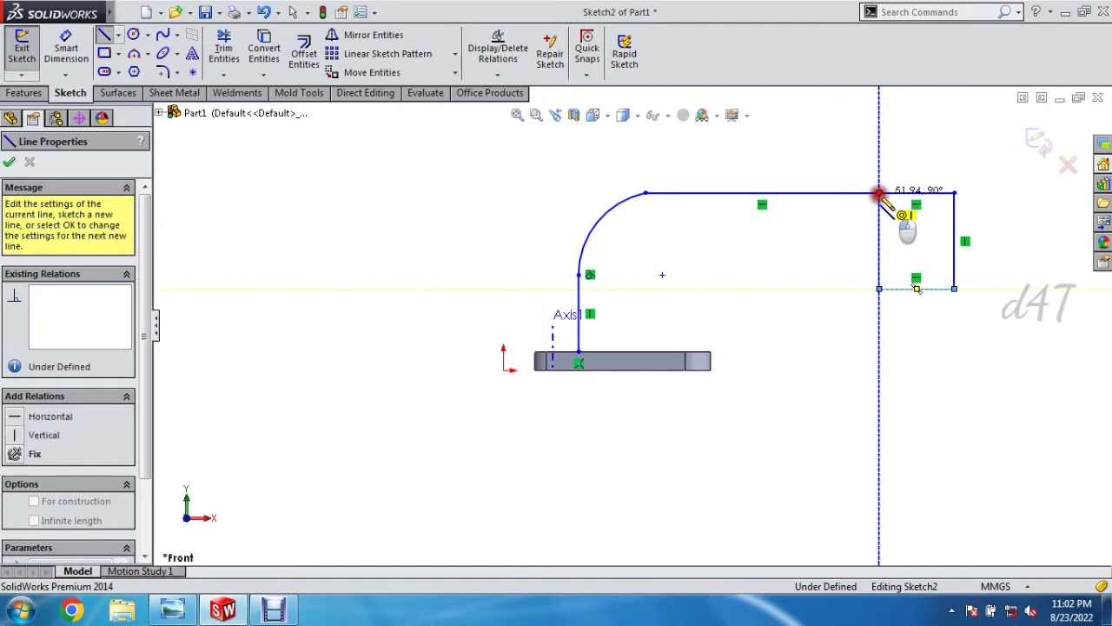
Step: Sketch the inner vertical line up from the plate's top edge, ending in a 90° tangent arc about 20 mm in radius
click(675, 351)
click(675, 289)
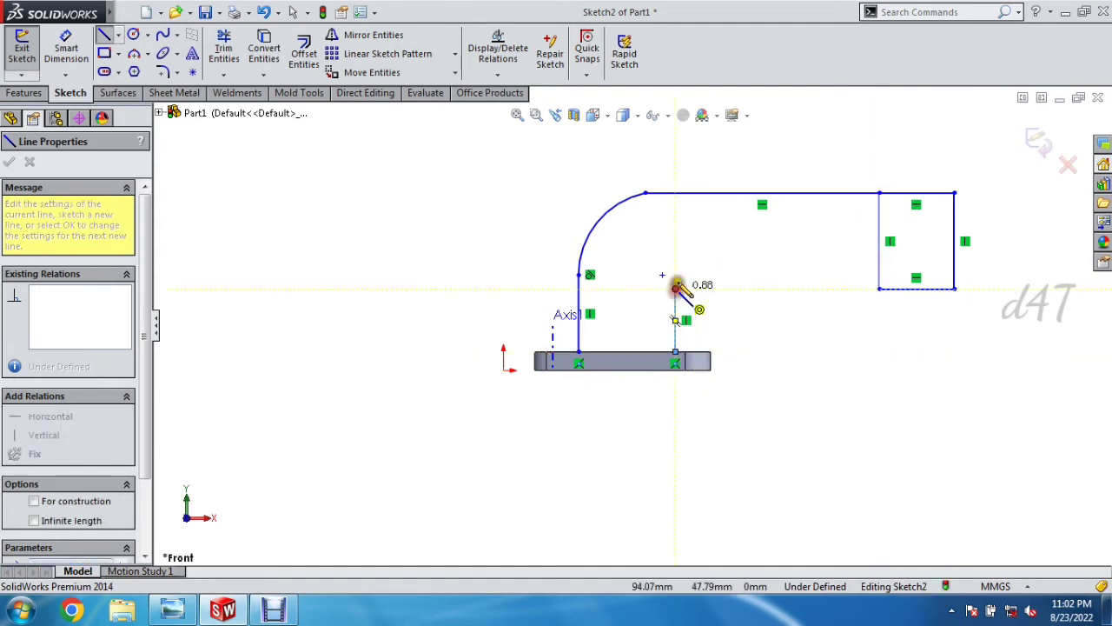
click(713, 252)
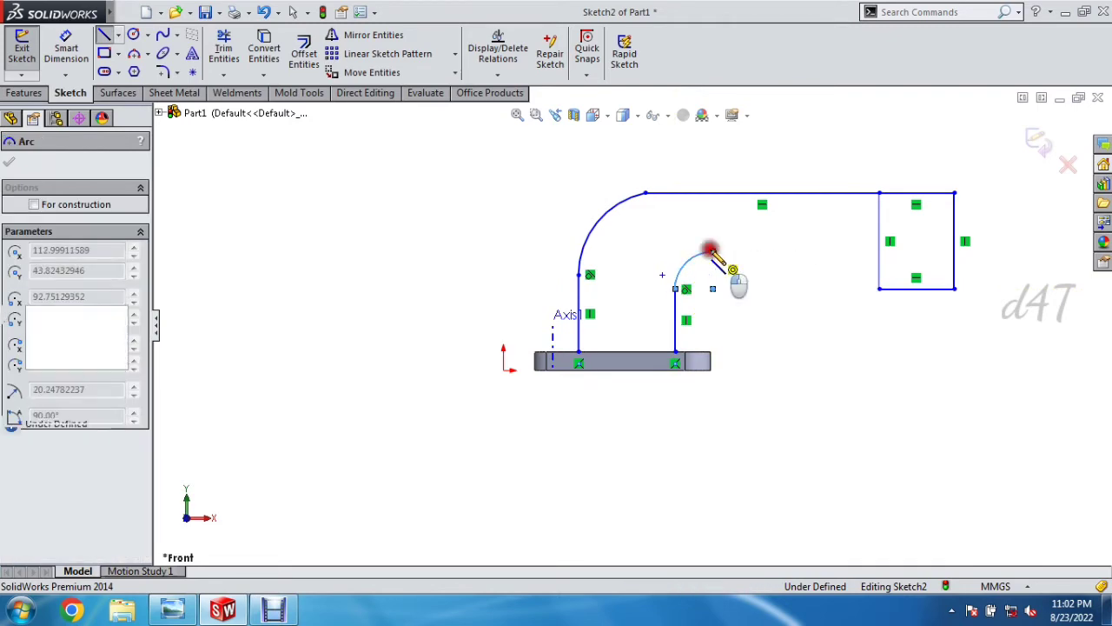
Step: Sketch a horizontal line from the inner arc's end to the near vertical side of the rectangle
click(880, 252)
right_click(880, 254)
click(919, 131)
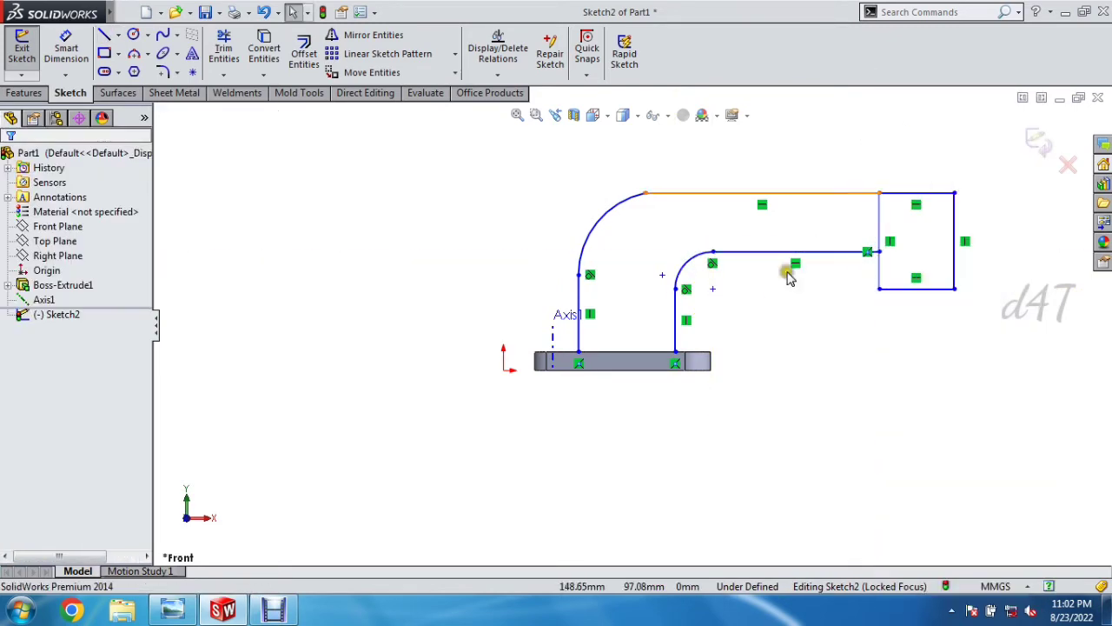
click(647, 195)
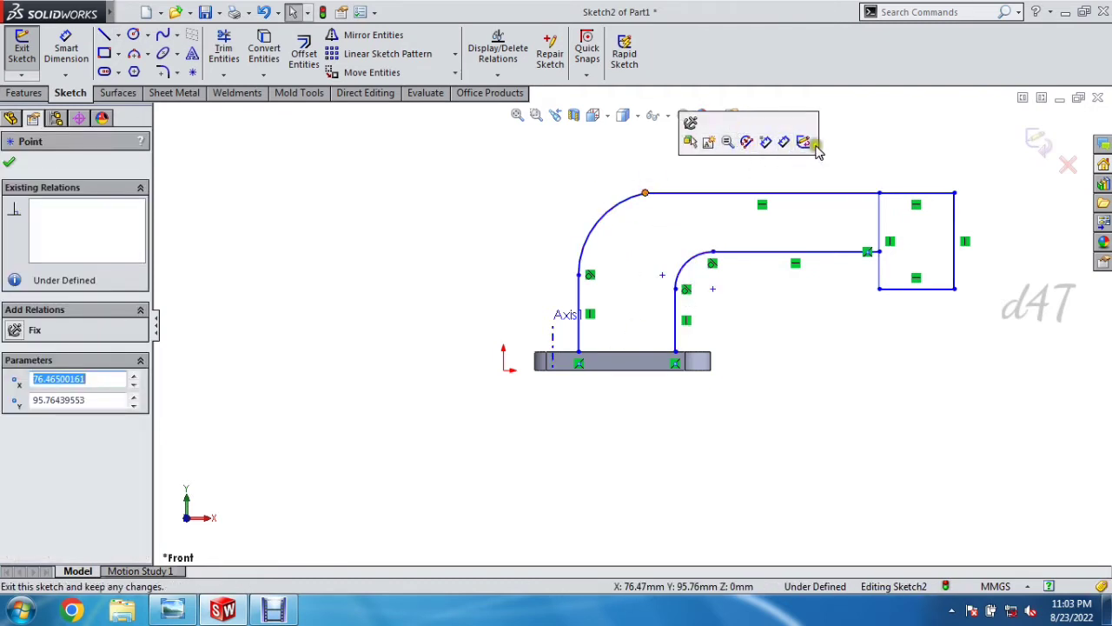
click(677, 248)
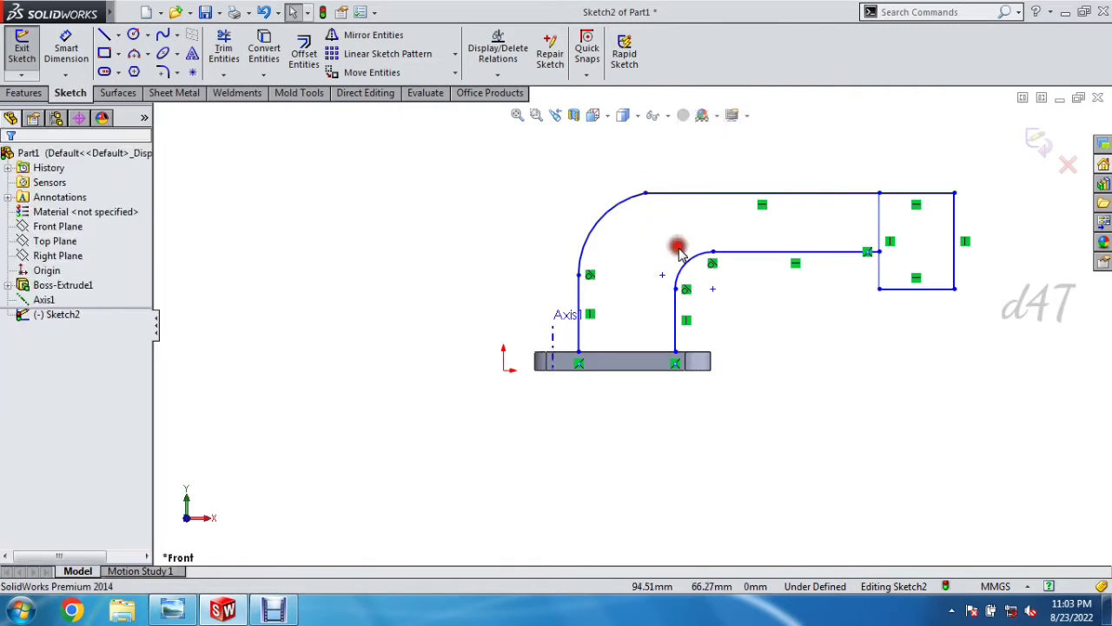
Step: Dimension the outer vertical line 20 mm from the axis
click(65, 48)
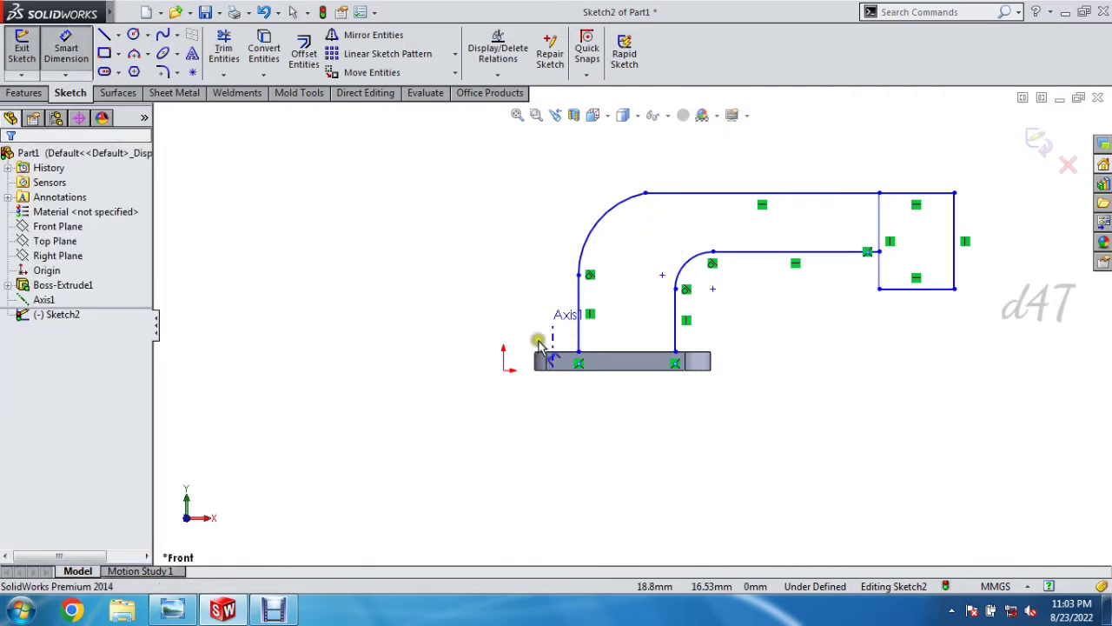
click(553, 339)
click(579, 339)
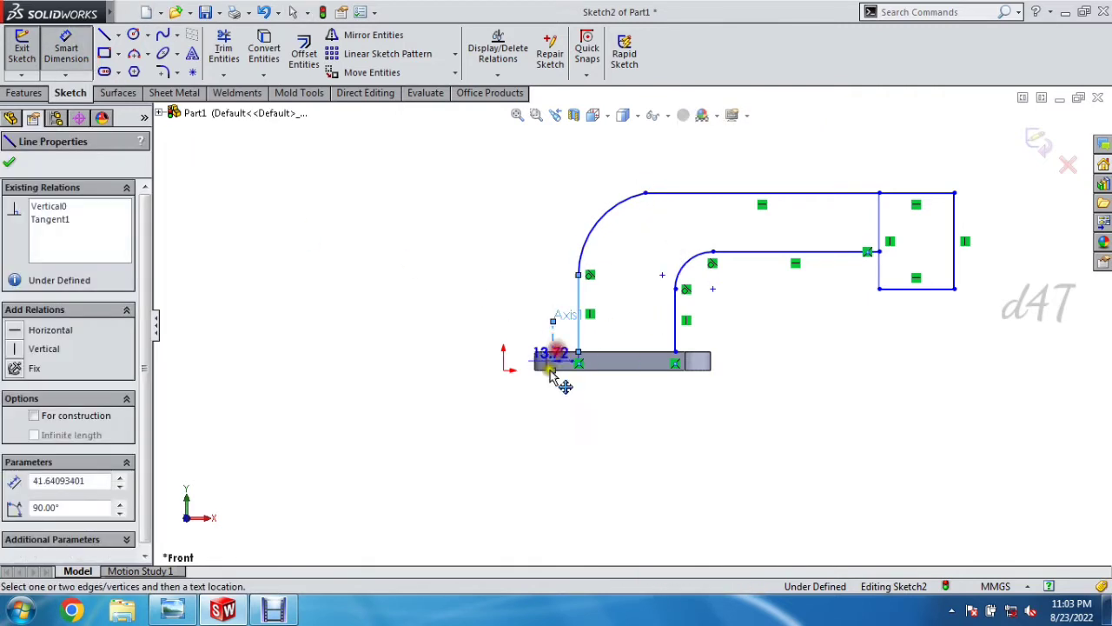
click(555, 421)
key(alt+Tab)
key(alt+Tab)
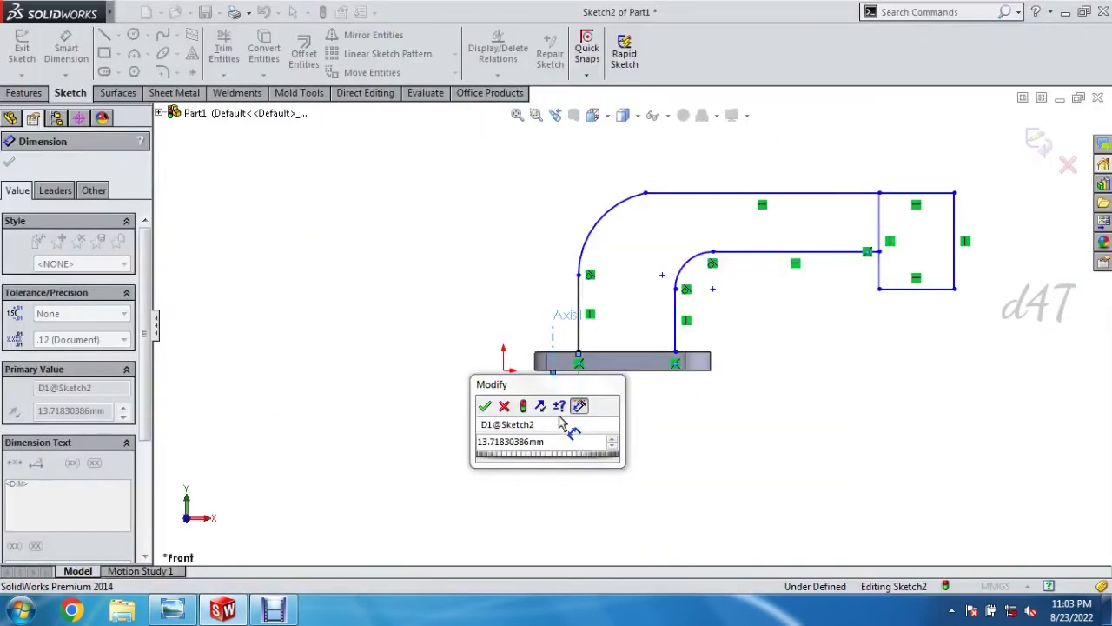
double_click(558, 440)
text(20)
key(Return)
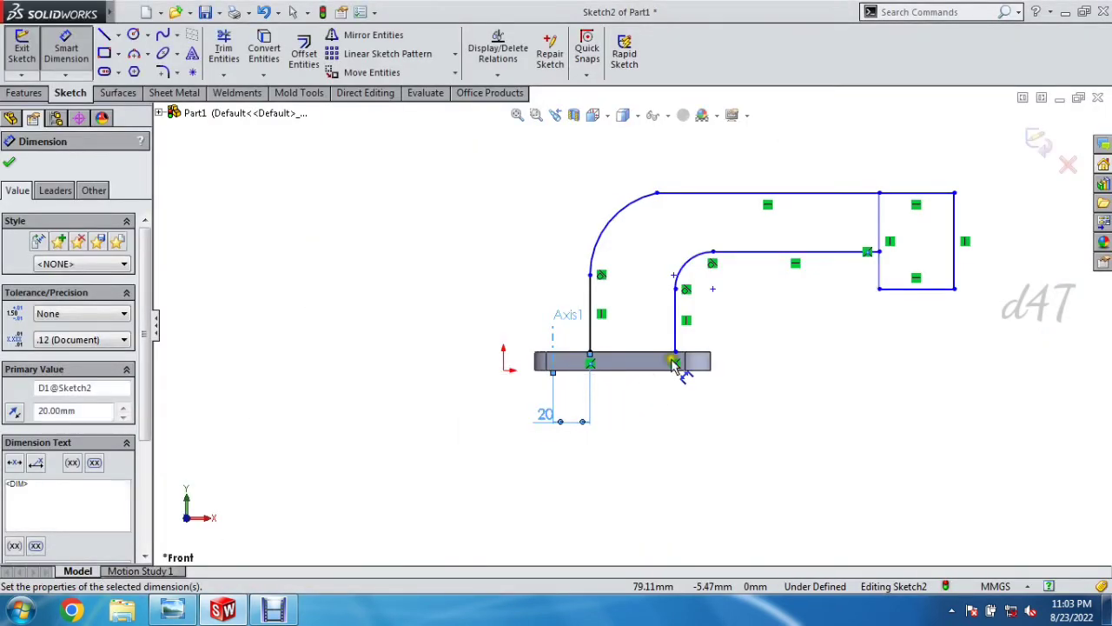
Step: Dimension the inner vertical line 75 mm from the axis, checking the value against the reference drawing
click(550, 340)
click(675, 332)
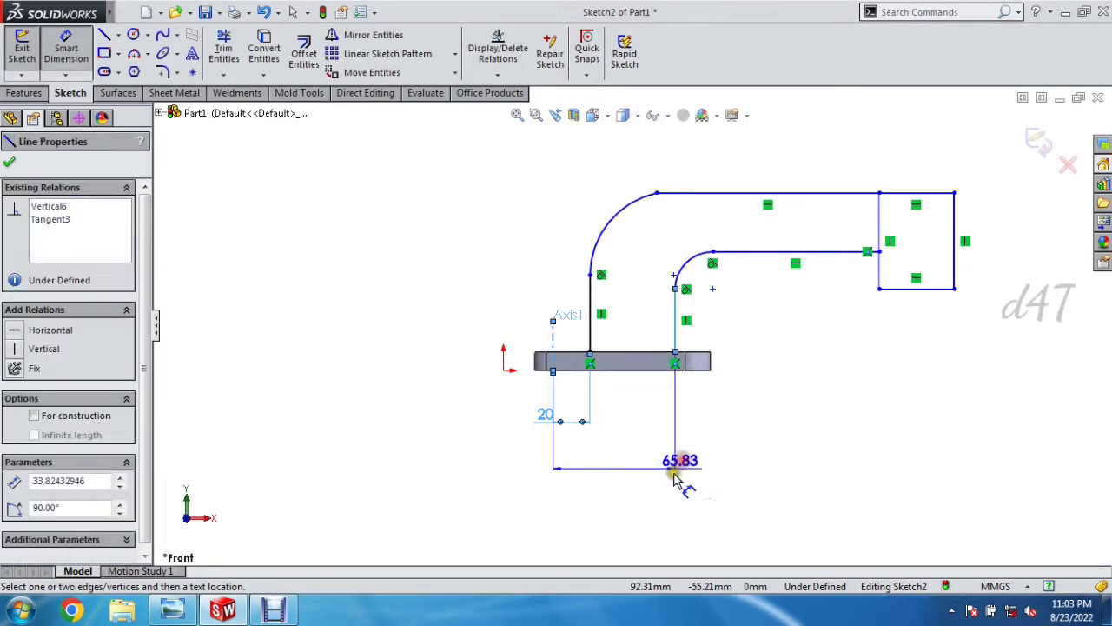
click(676, 474)
key(alt+Tab)
double_click(682, 492)
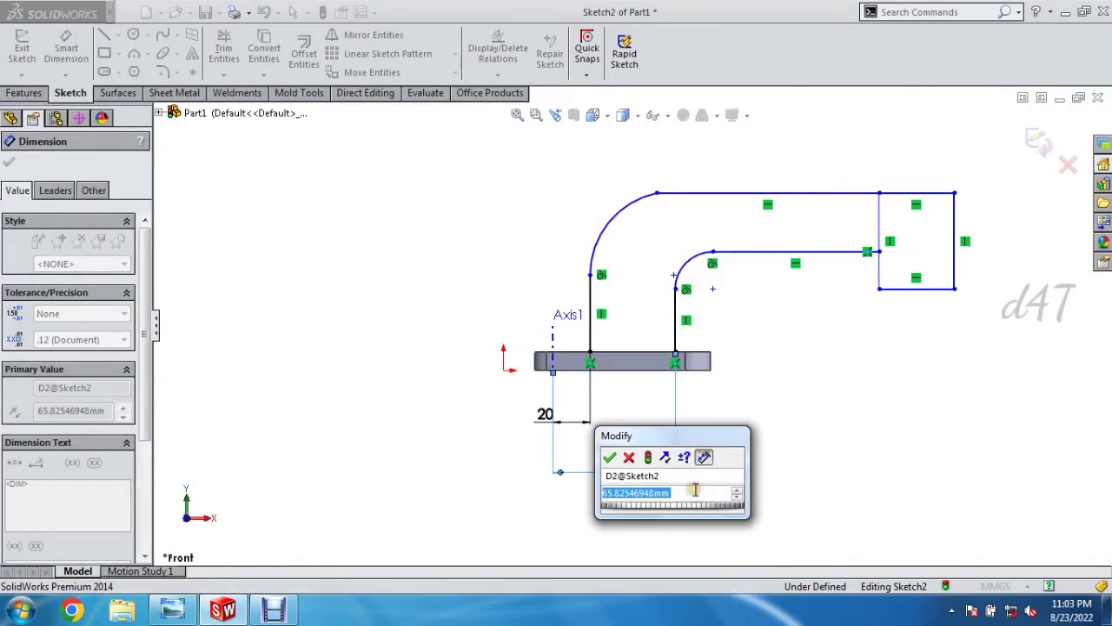
text(75)
key(Return)
key(alt+Tab)
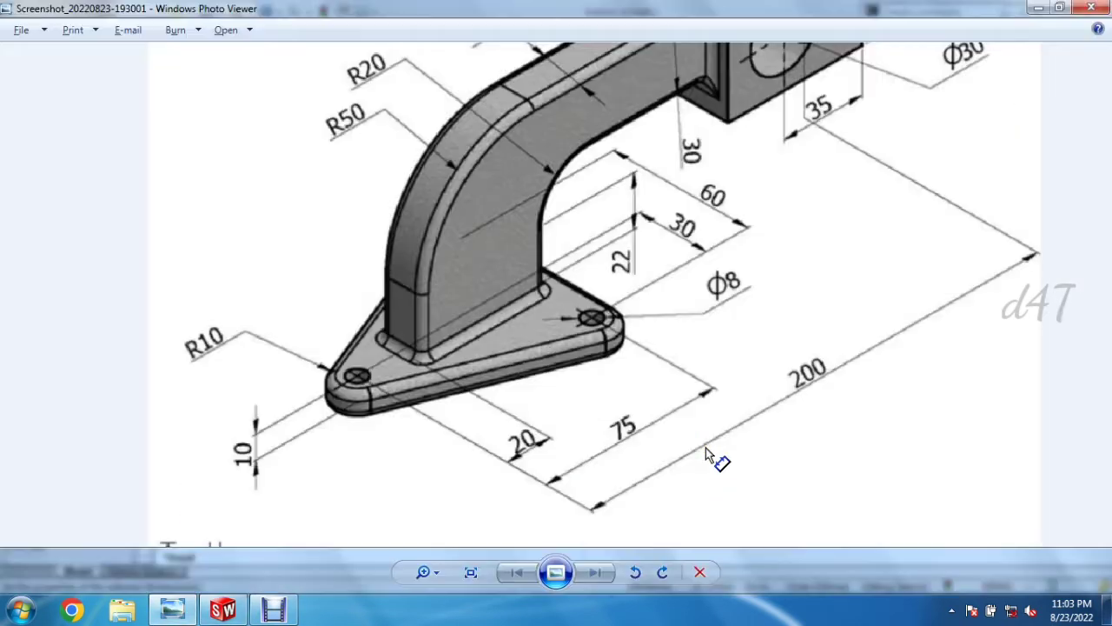
key(alt+Tab)
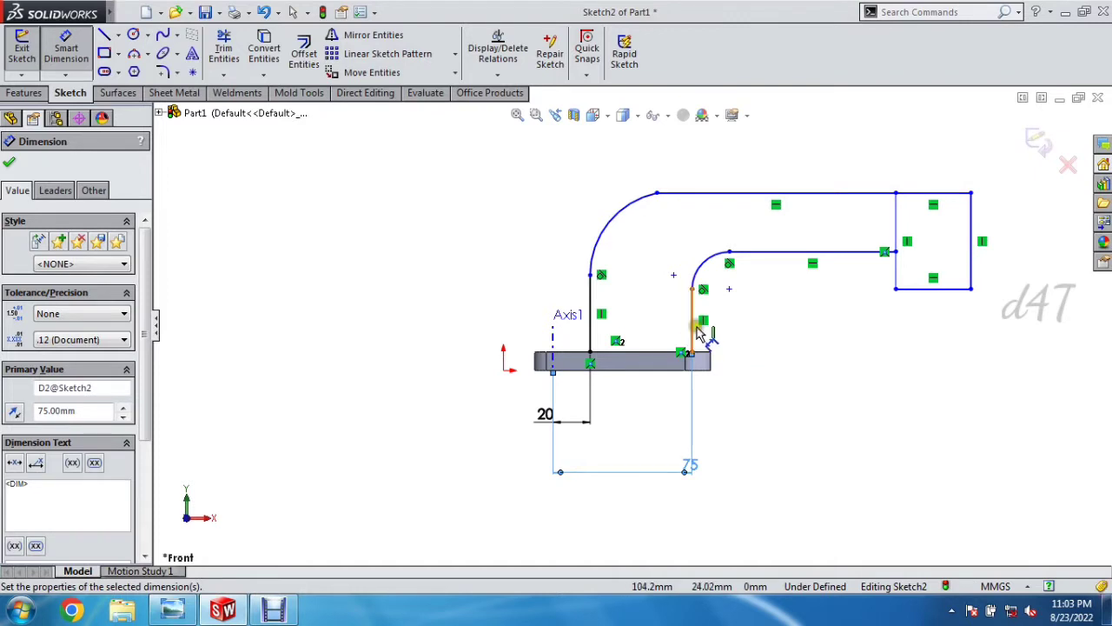
Step: Add an Equal relation between the inner and outer vertical lines of the arm
click(9, 162)
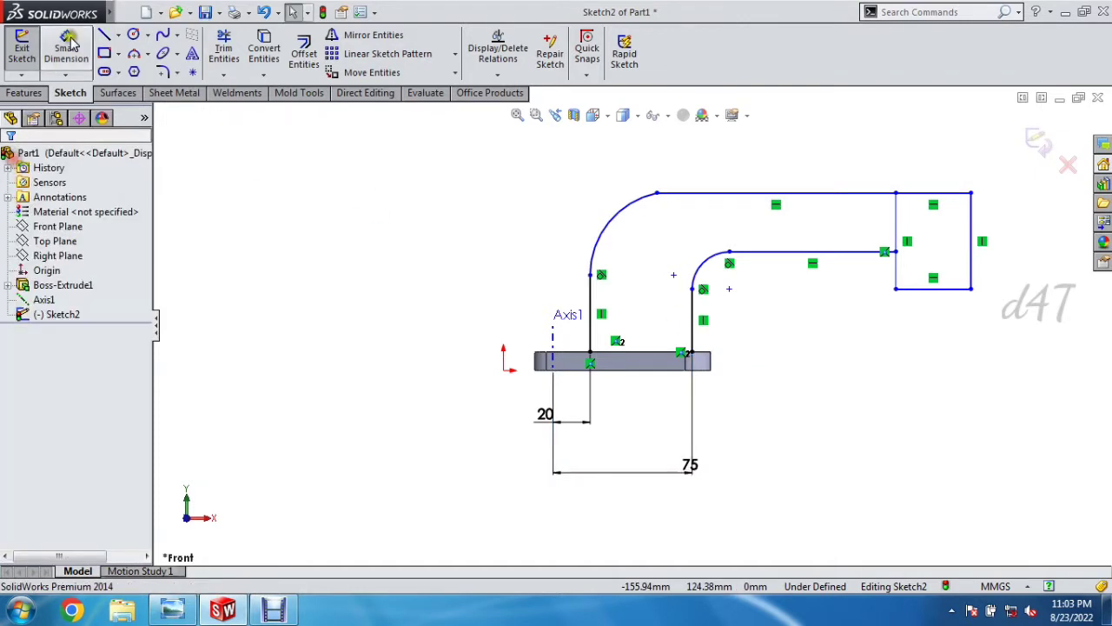
click(693, 320)
ctrl+click(591, 326)
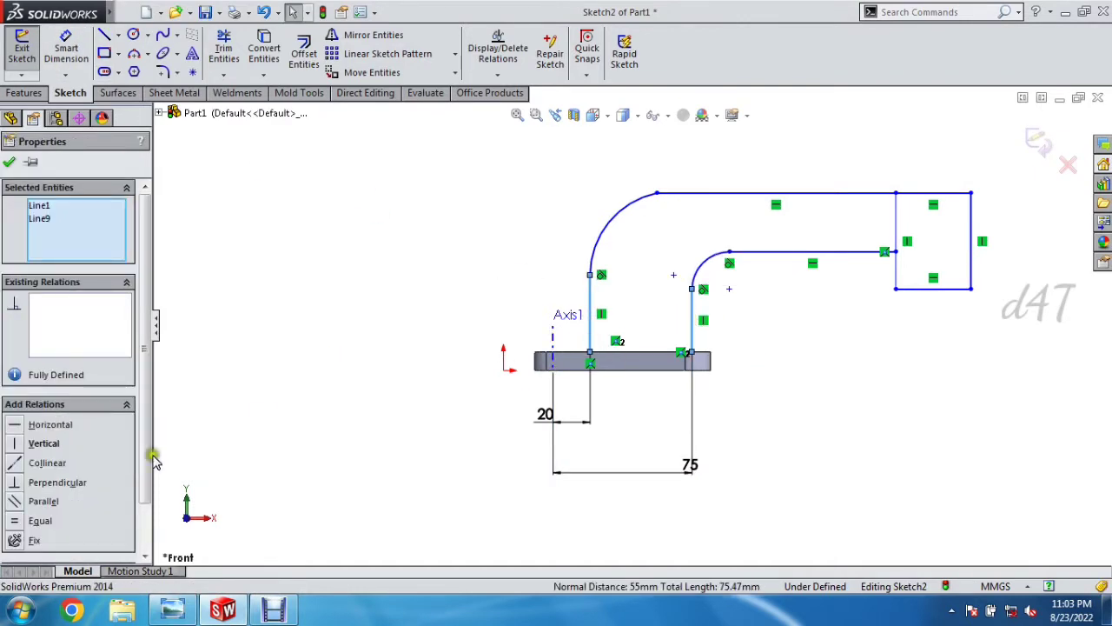
click(35, 521)
click(9, 162)
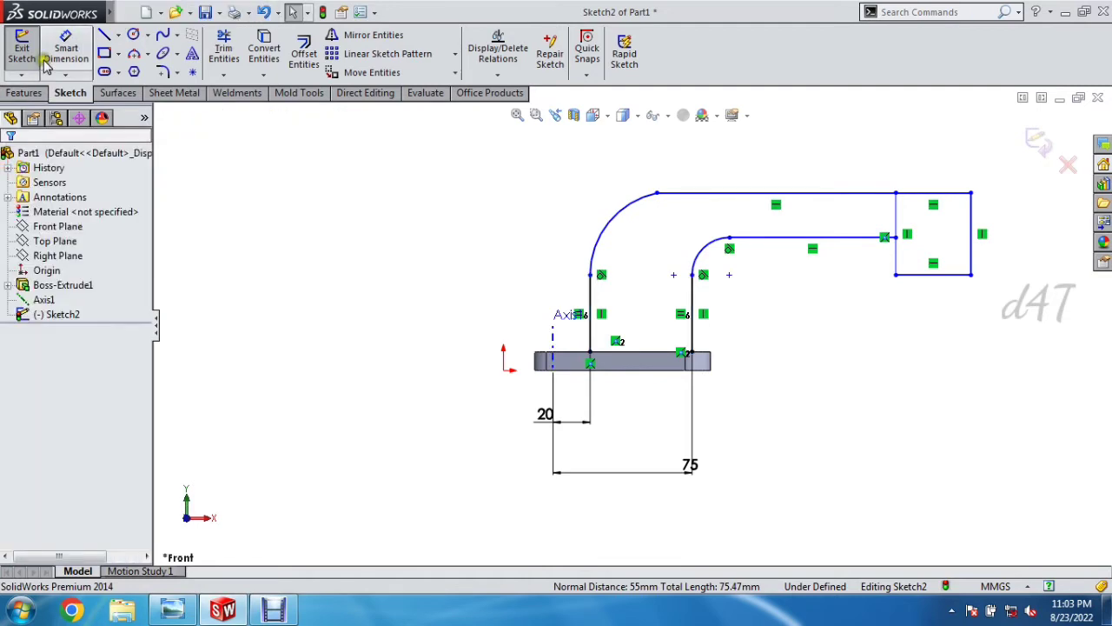
Step: Dimension the inner vertical line's length as 22 mm
click(66, 49)
click(771, 346)
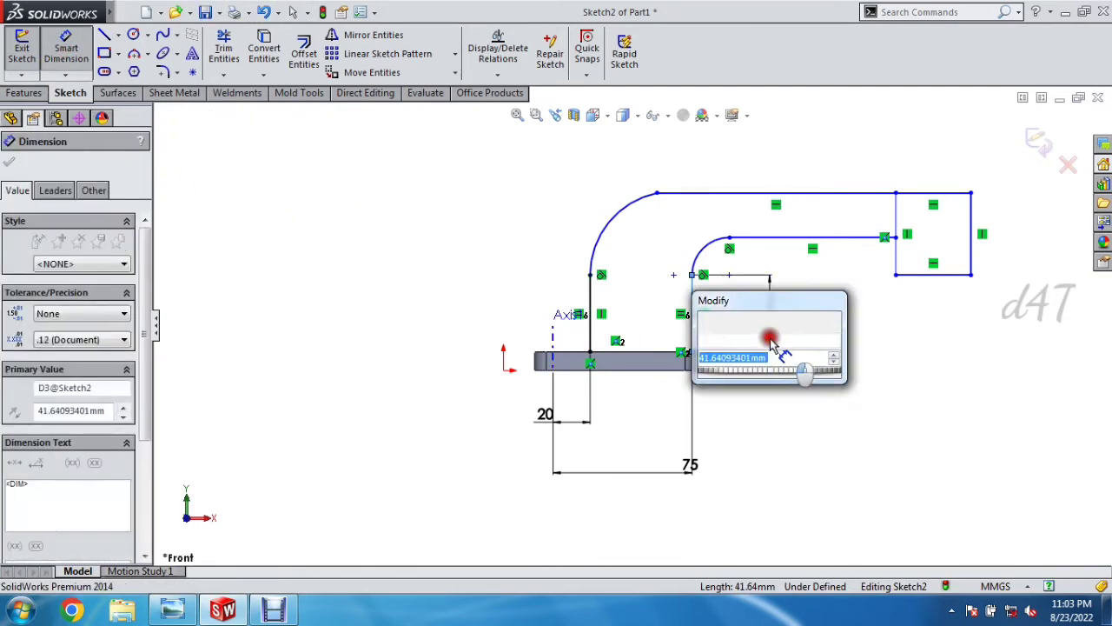
text(22)
key(Return)
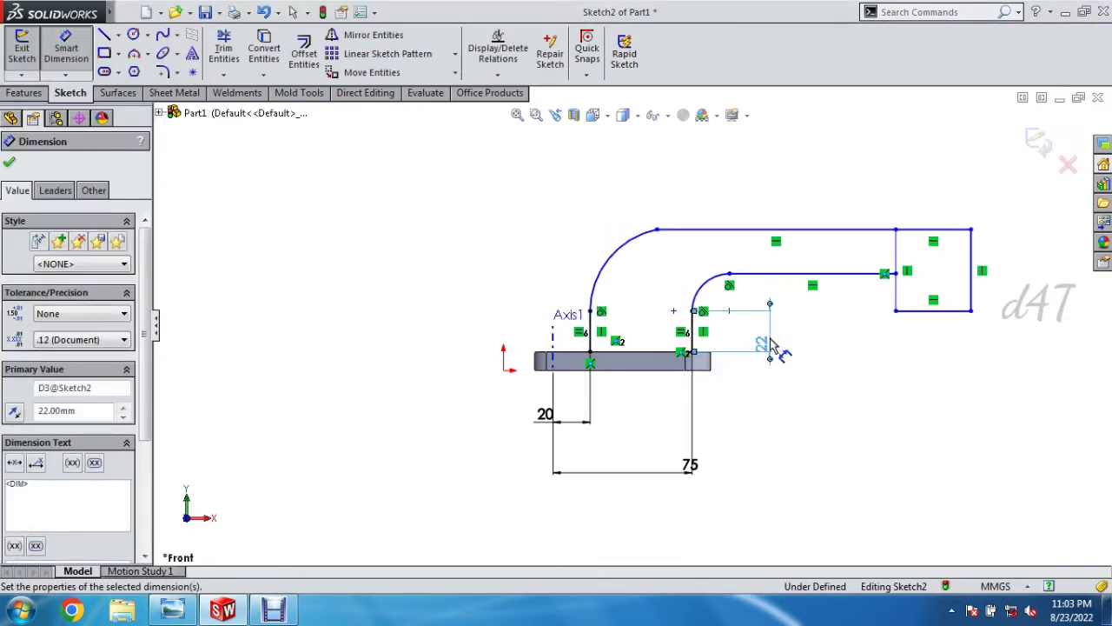
Step: Dimension the outer arc with a 50 mm radius and the inner arc with a 20 mm radius
click(613, 259)
click(541, 203)
key(Return)
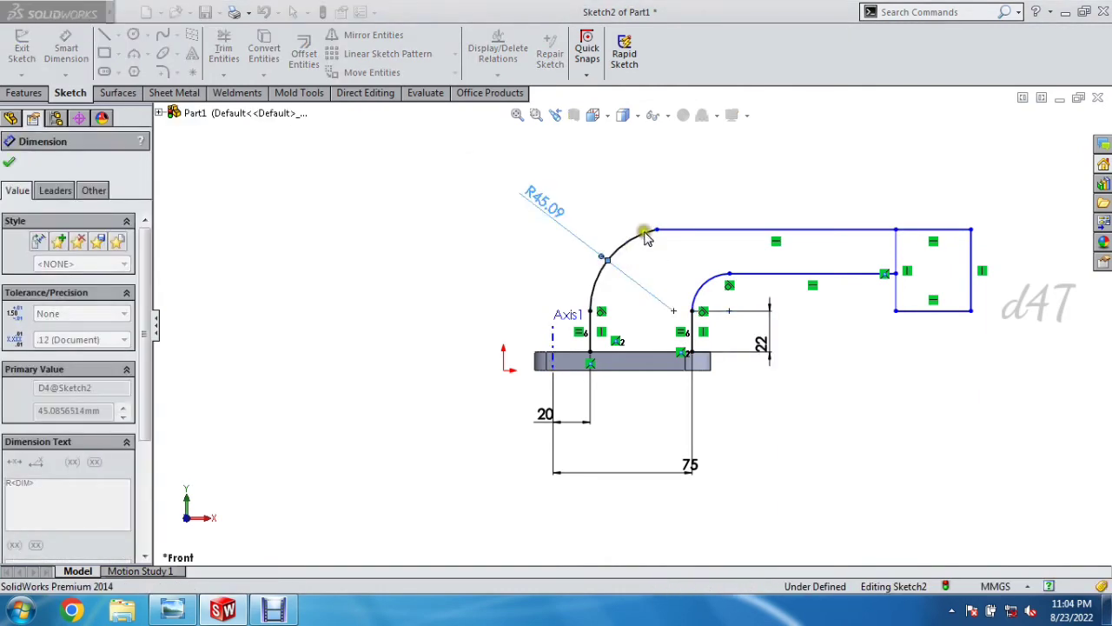
click(704, 285)
click(670, 268)
text(2)
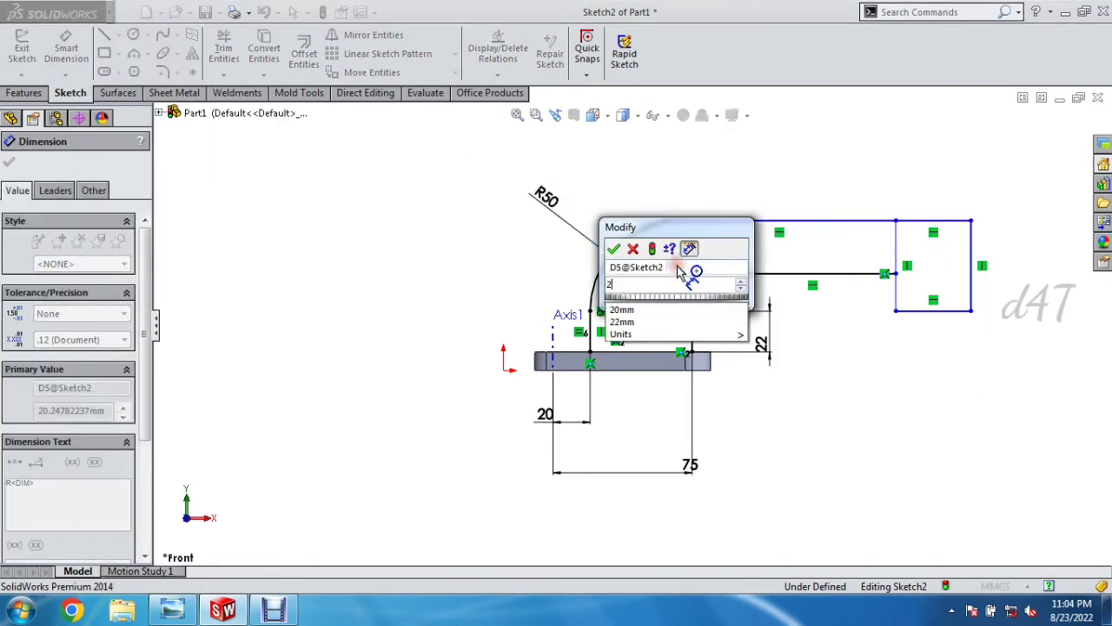
text(0)
key(Return)
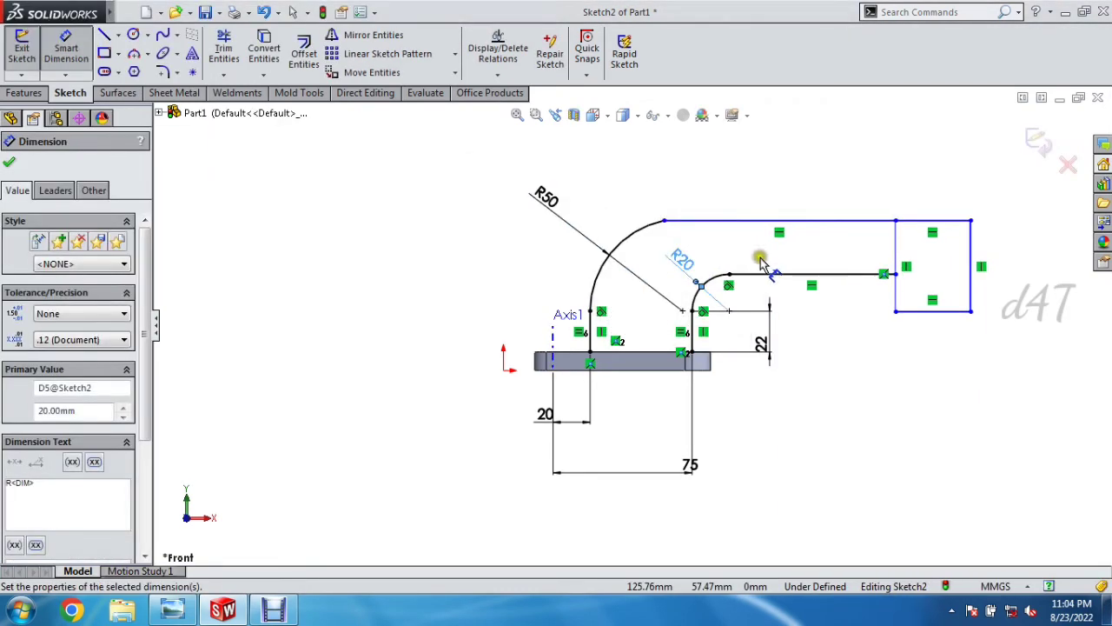
Step: Dimension the width of the rectangle at the arm's far end as 60 mm, following the reference drawing
click(953, 224)
click(924, 179)
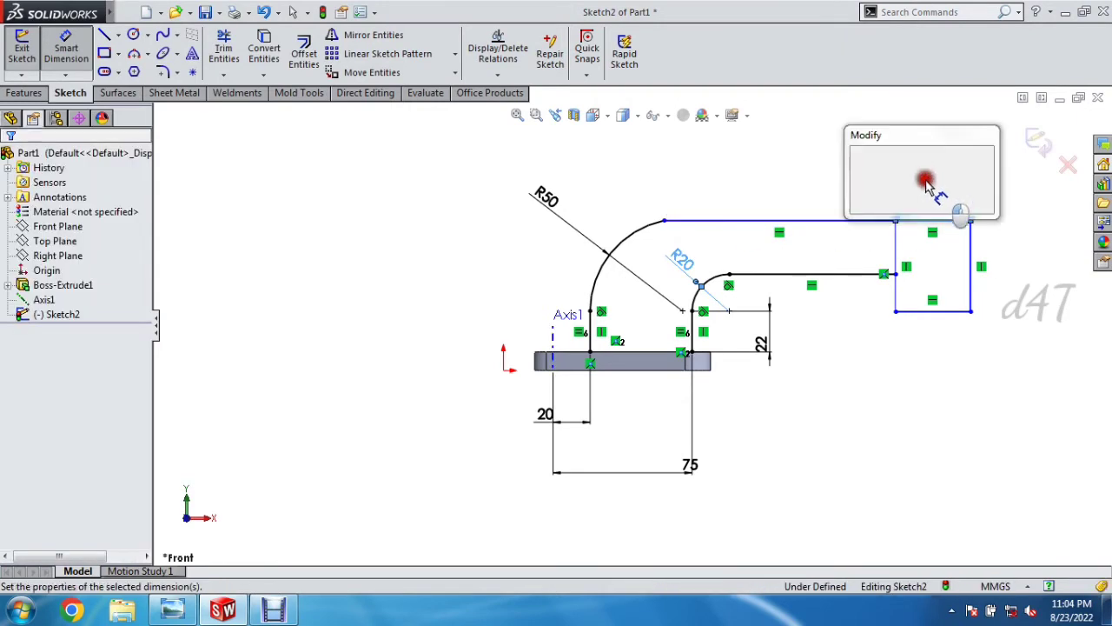
key(alt+Tab)
drag(797, 307, 785, 348)
scroll(785, 349, down, 2)
key(alt+Tab)
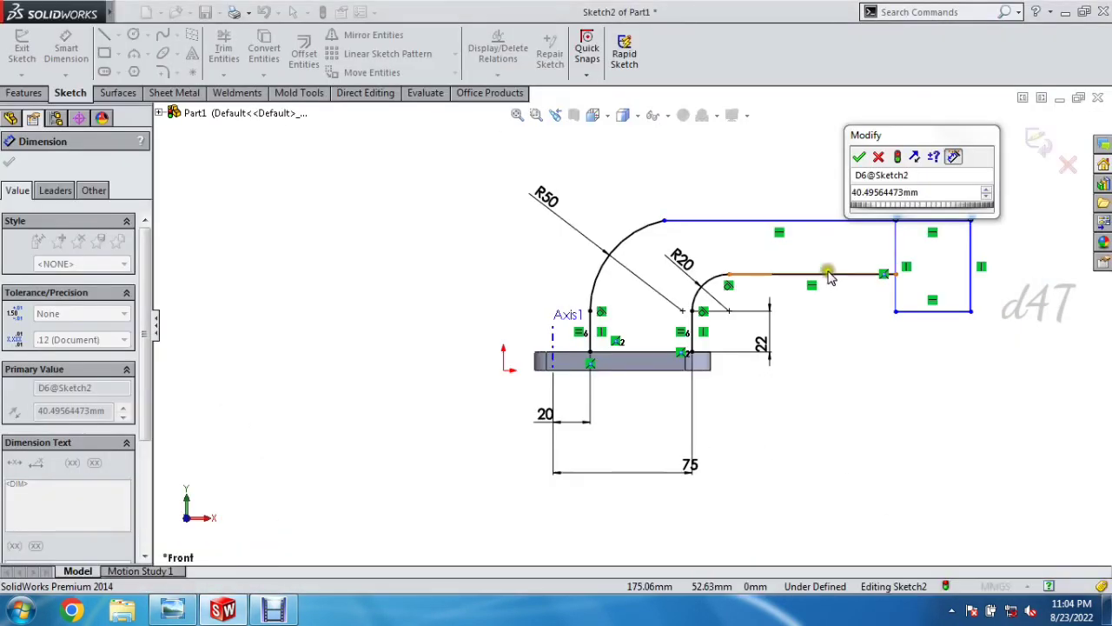
text(60)
key(Return)
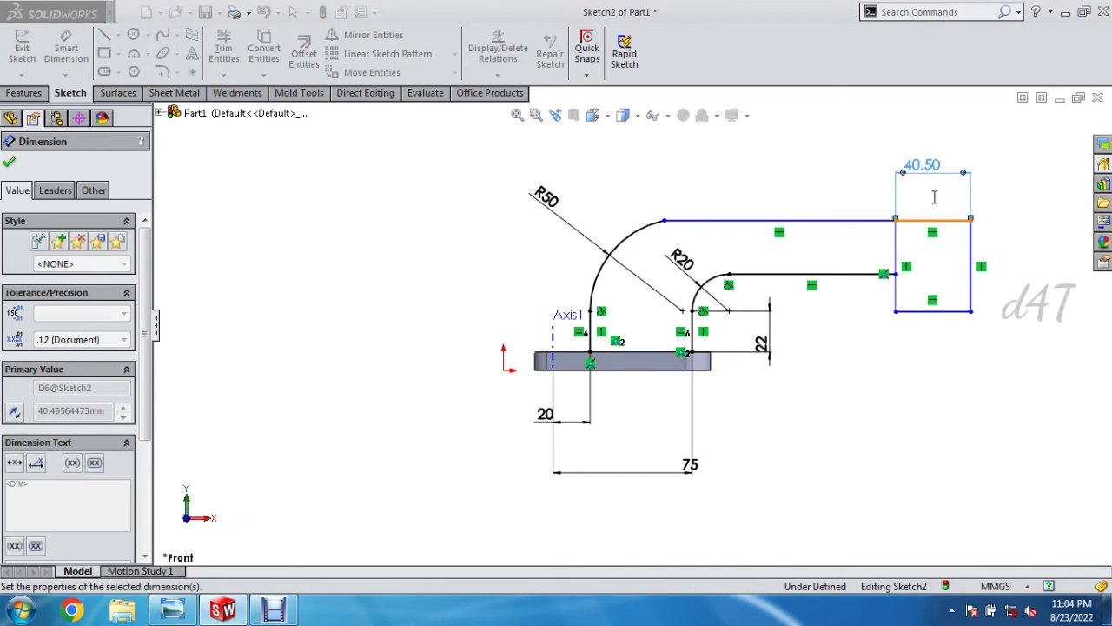
Step: Check the block height in the reference drawing and dimension the end rectangle's height as 44 mm
key(alt+Tab)
key(alt+Tab)
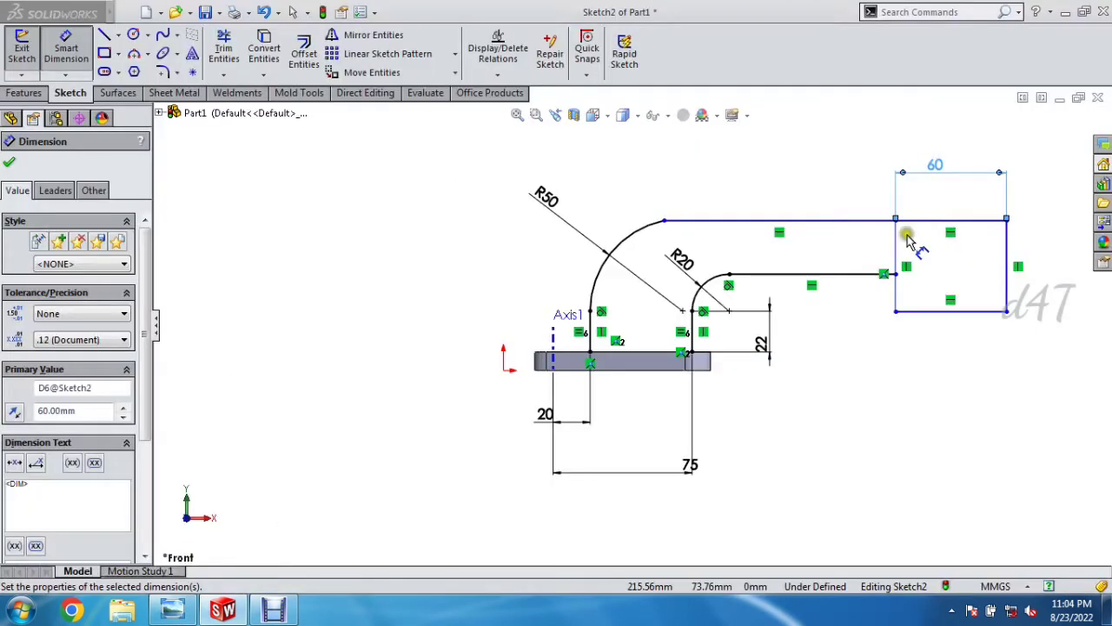
click(1007, 280)
click(1033, 293)
text(44)
key(Return)
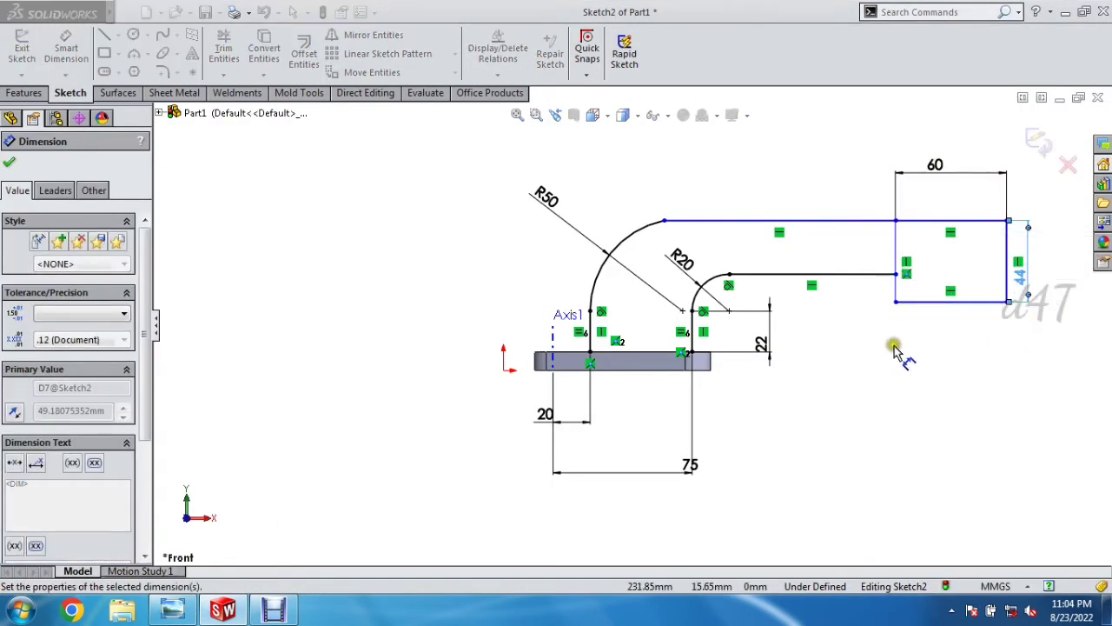
Step: Dimension the rectangle's far vertical side 210 mm from the axis
click(552, 365)
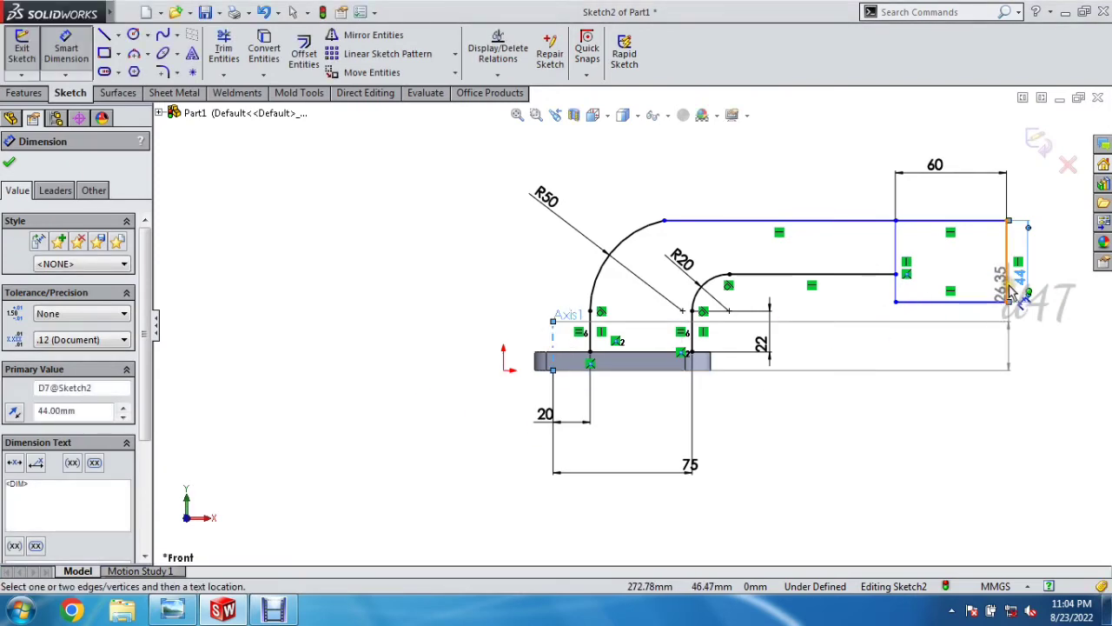
click(1008, 343)
click(896, 521)
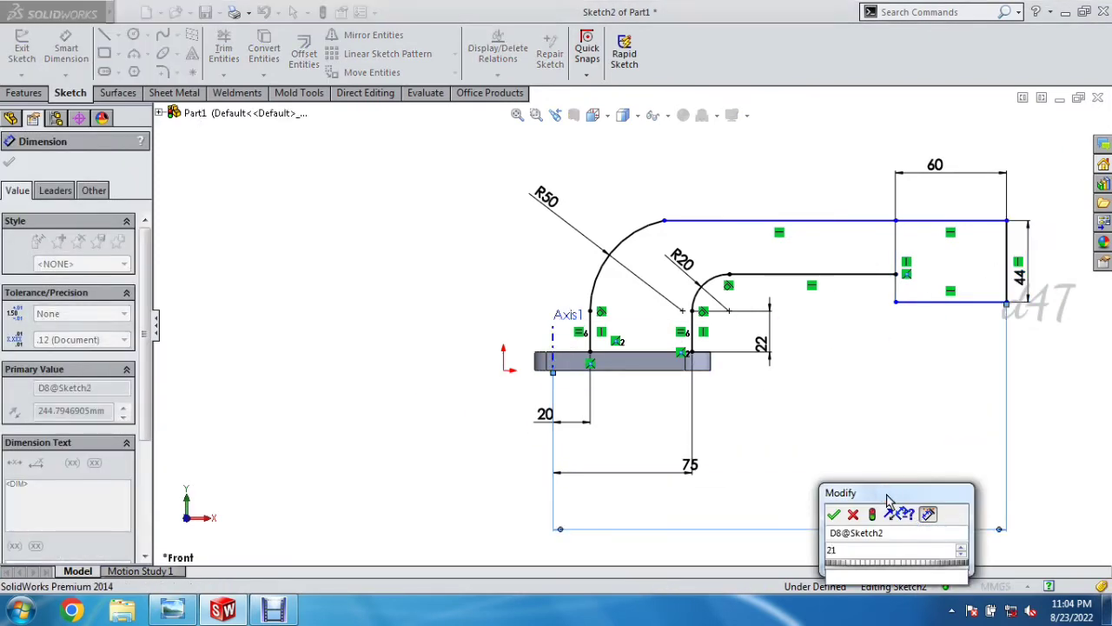
key(Return)
Step: Dimension the distance between the arm's upper and lower horizontal lines as 30 mm
click(805, 221)
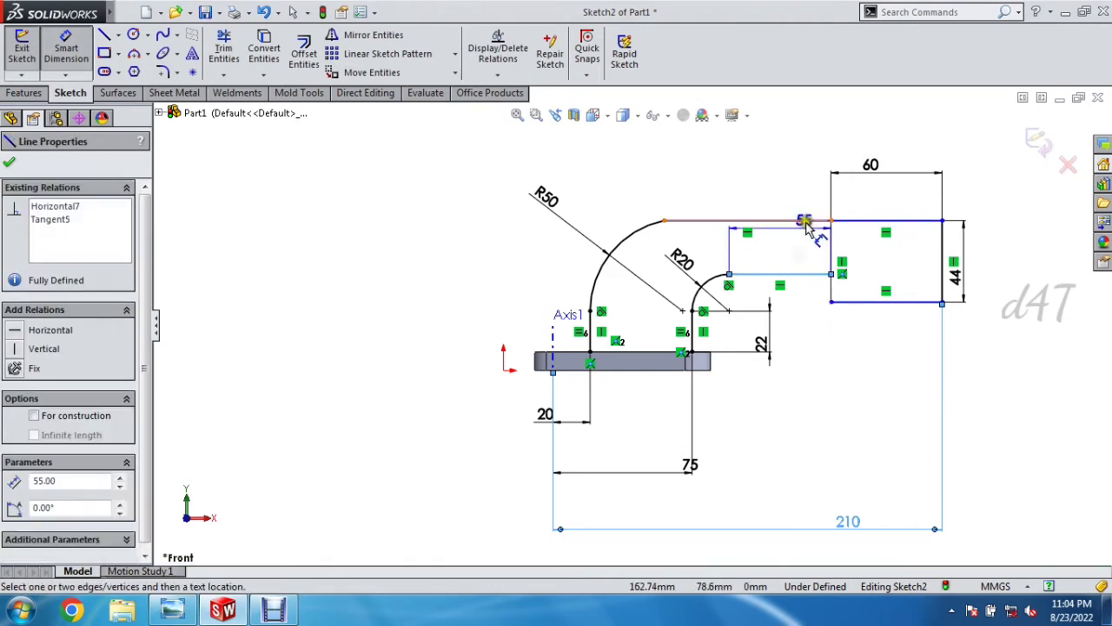
click(778, 239)
text(3)
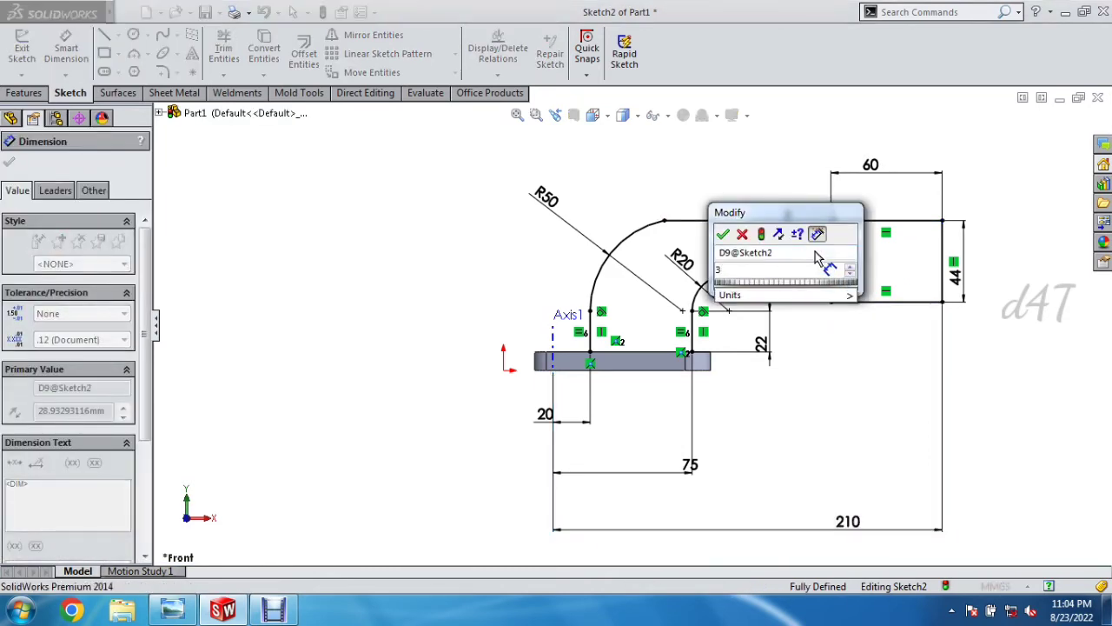
key(Escape)
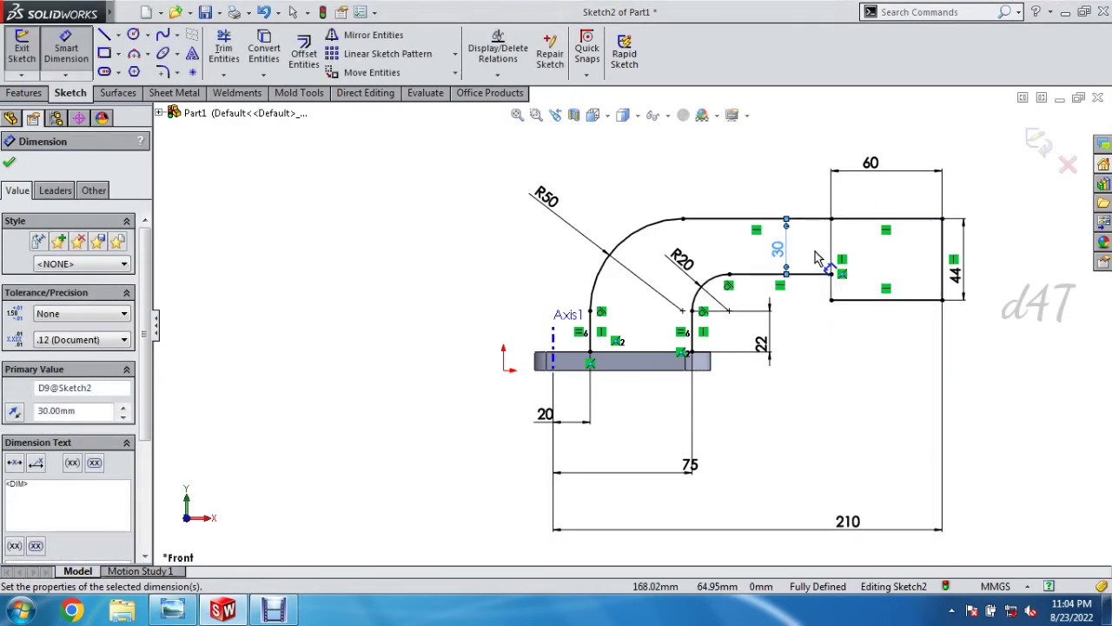
Step: Compare the arm profile's dimensions with those in the reference drawing
key(alt+Tab)
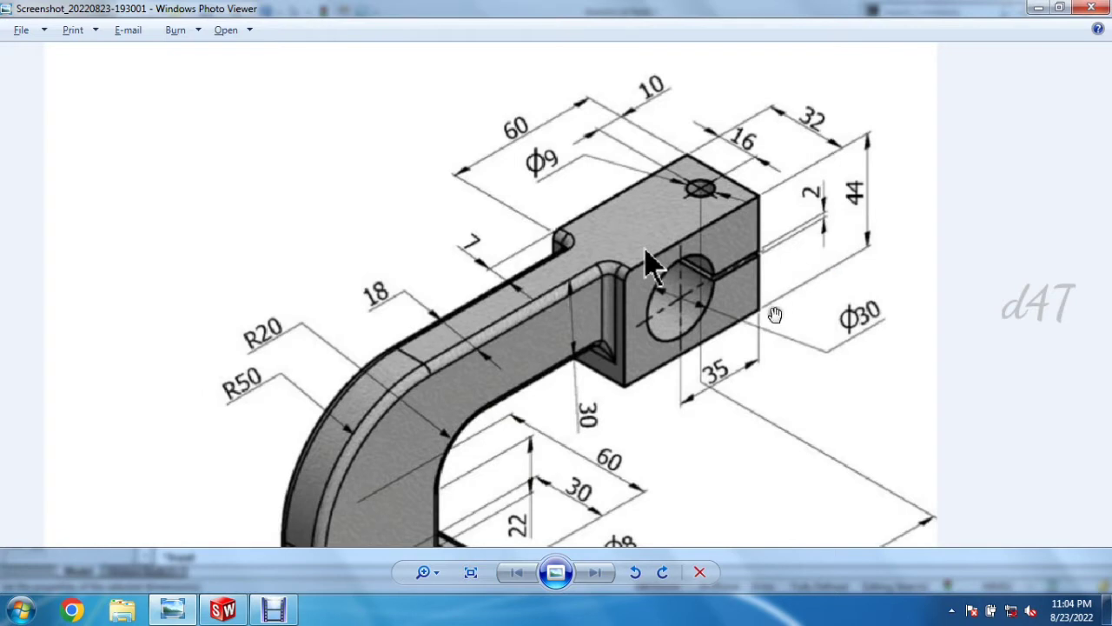
drag(701, 419, 783, 274)
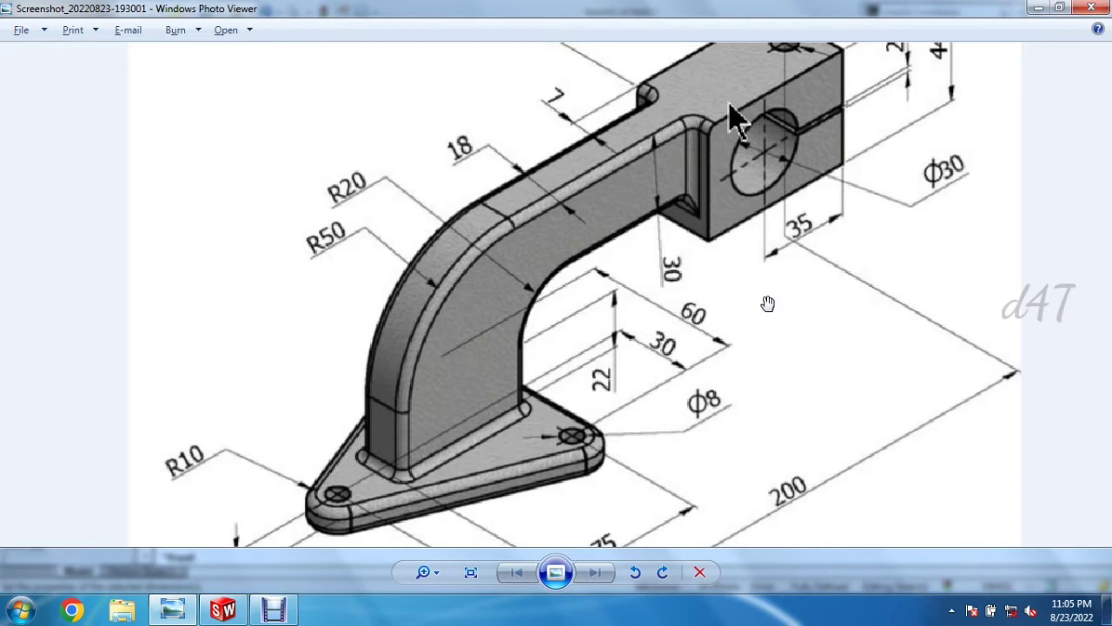
key(alt+Tab)
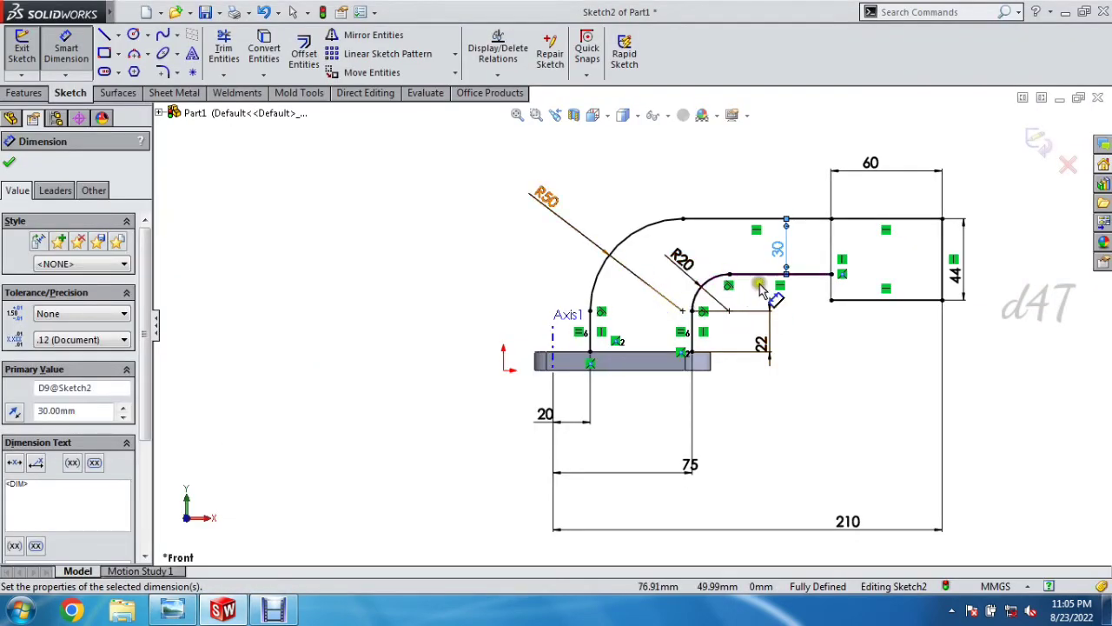
key(alt+Tab)
key(alt+Tab)
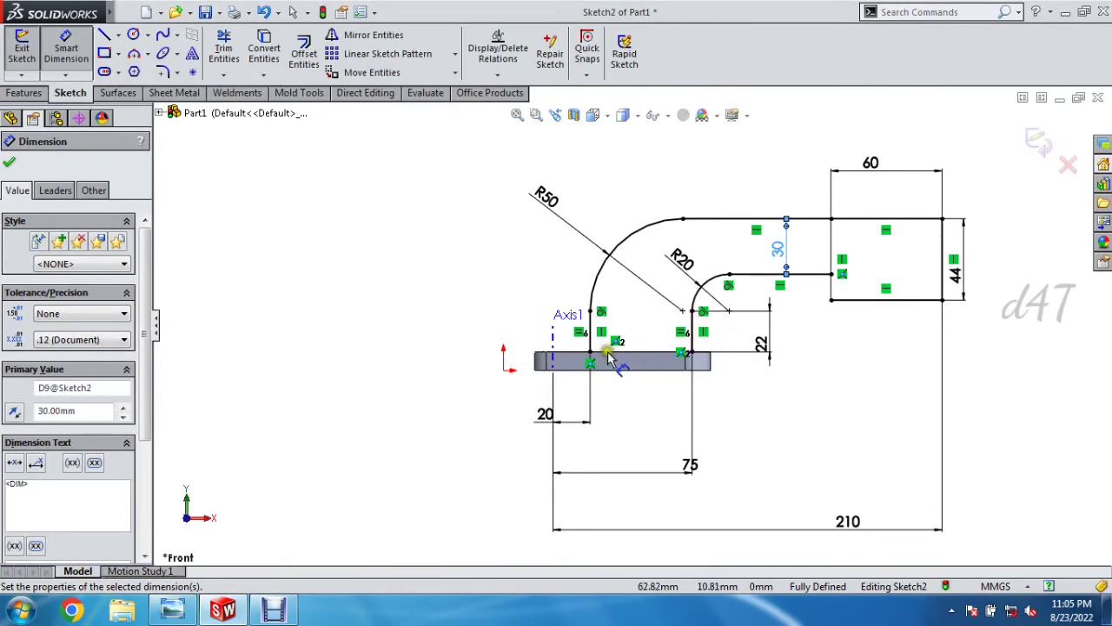
key(alt+Tab)
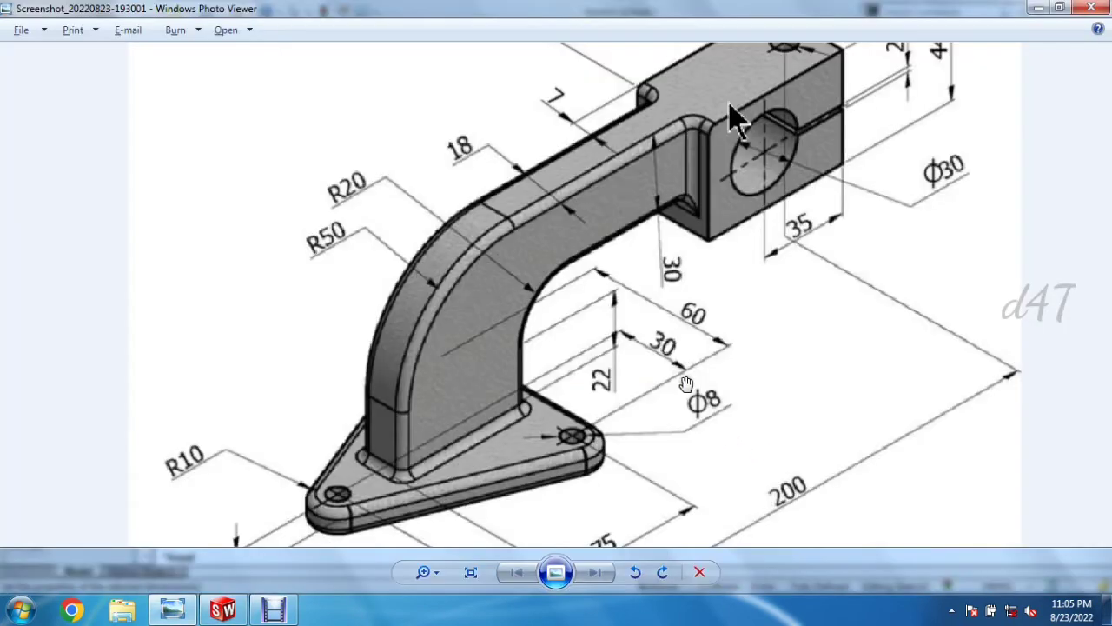
key(alt+Tab)
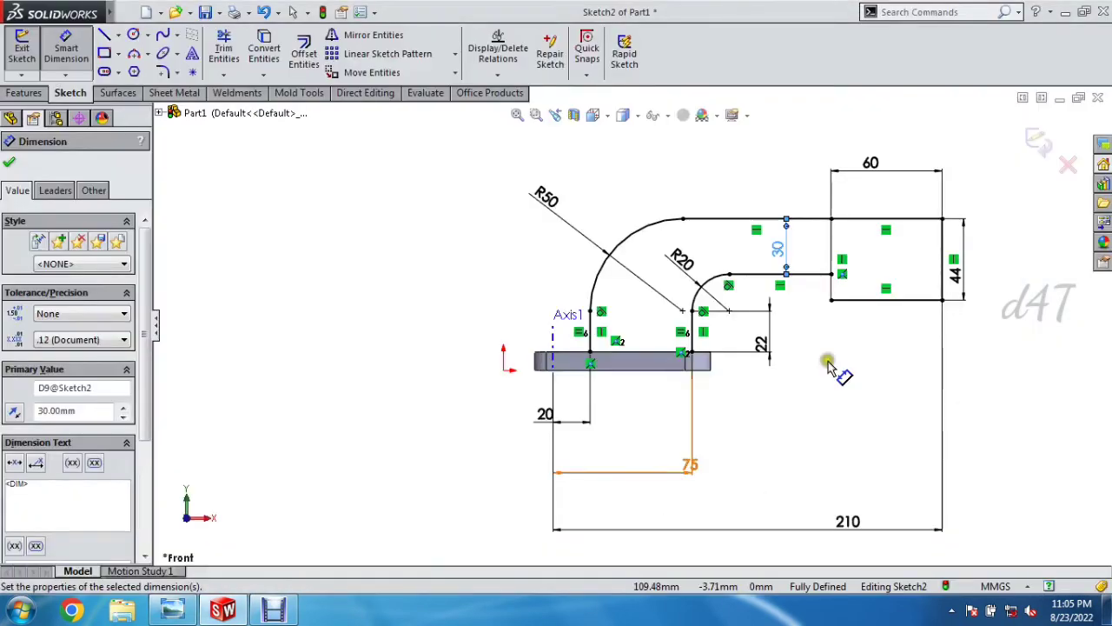
Step: Close the arm profile's lower end with a horizontal line joining its two vertical lines at the base plate
click(7, 164)
right_click(322, 260)
mouse_move(408, 86)
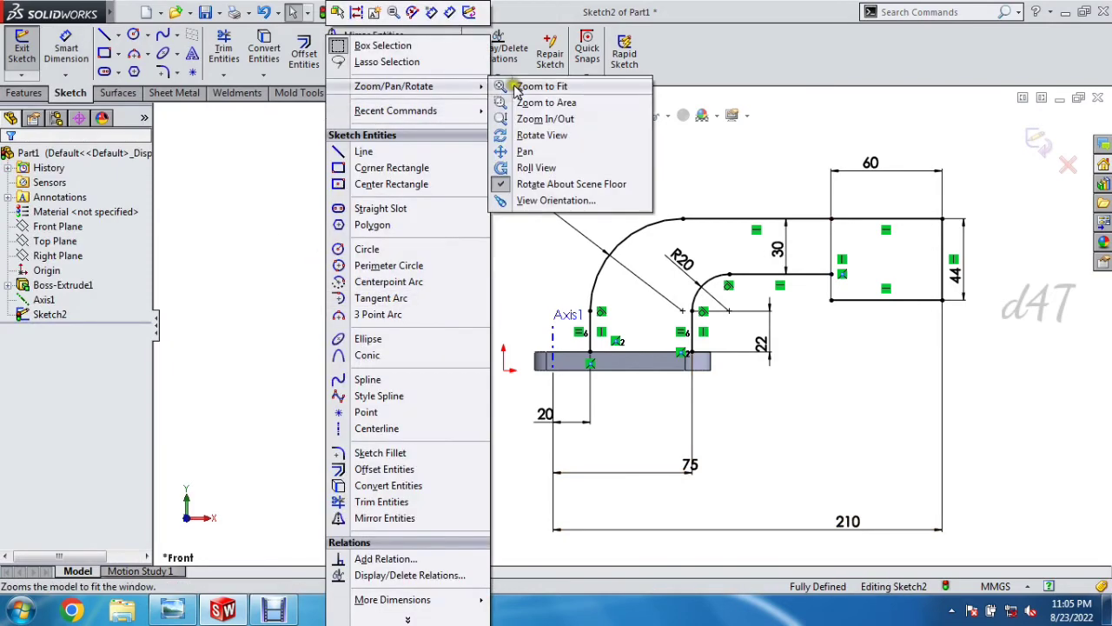
click(532, 140)
drag(531, 273, 529, 356)
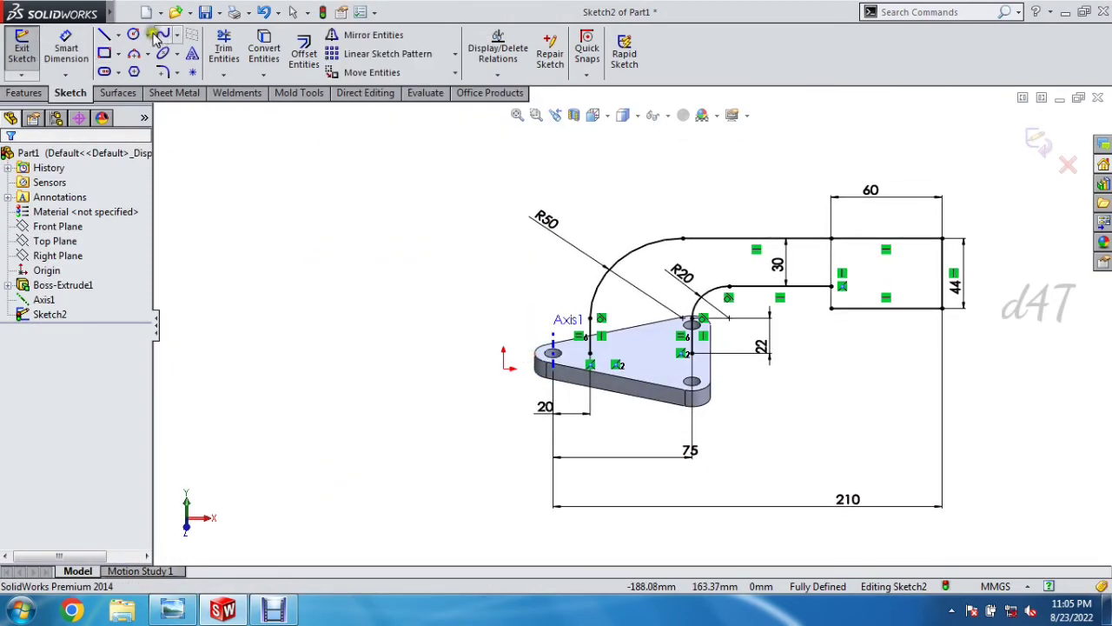
click(105, 35)
click(590, 352)
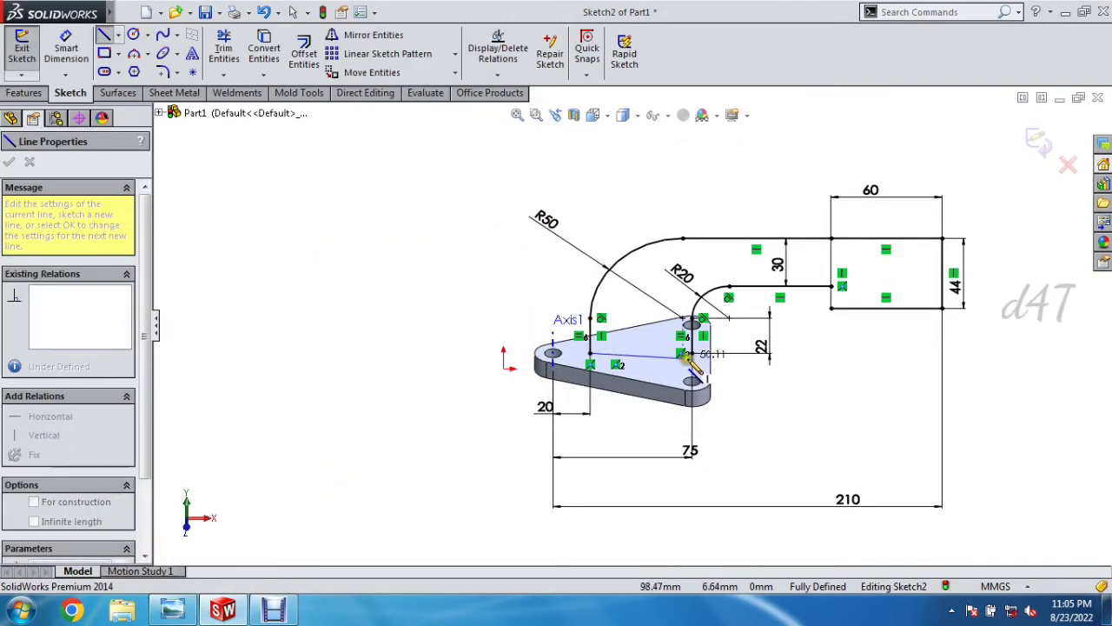
click(684, 353)
key(Escape)
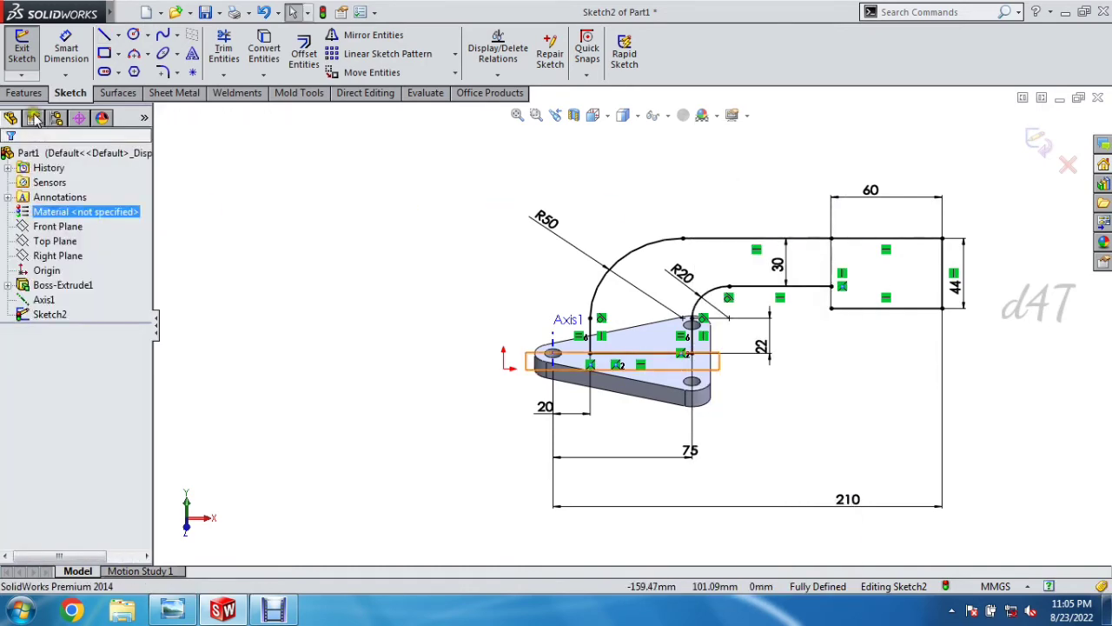
Step: Start a boss extrusion of the arm sketch with the Mid Plane end condition
click(24, 92)
click(29, 52)
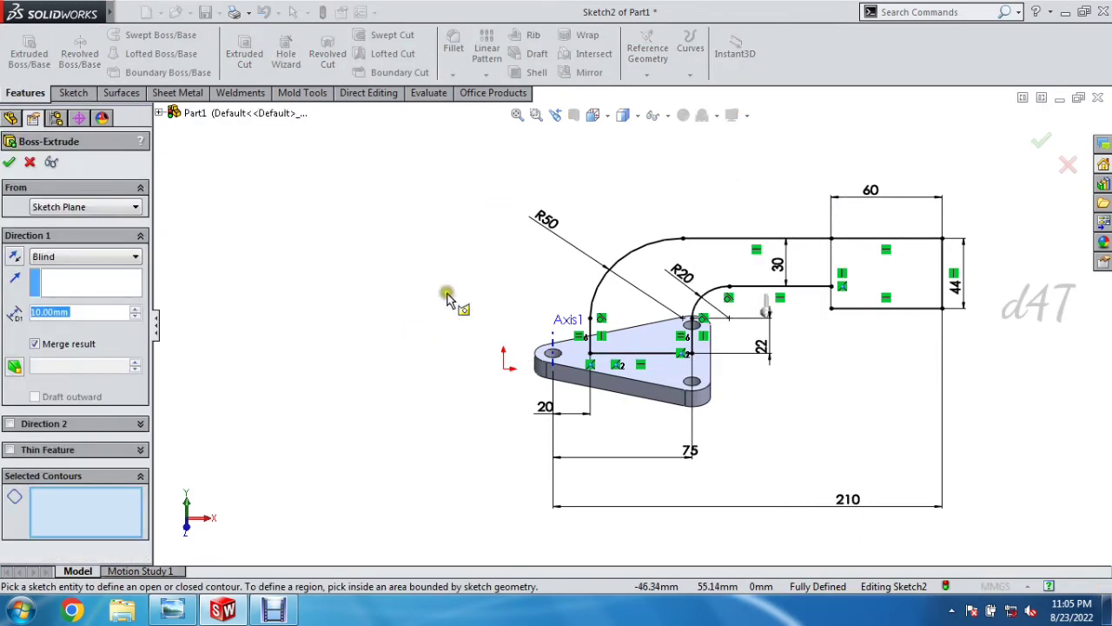
right_click(417, 280)
mouse_move(469, 232)
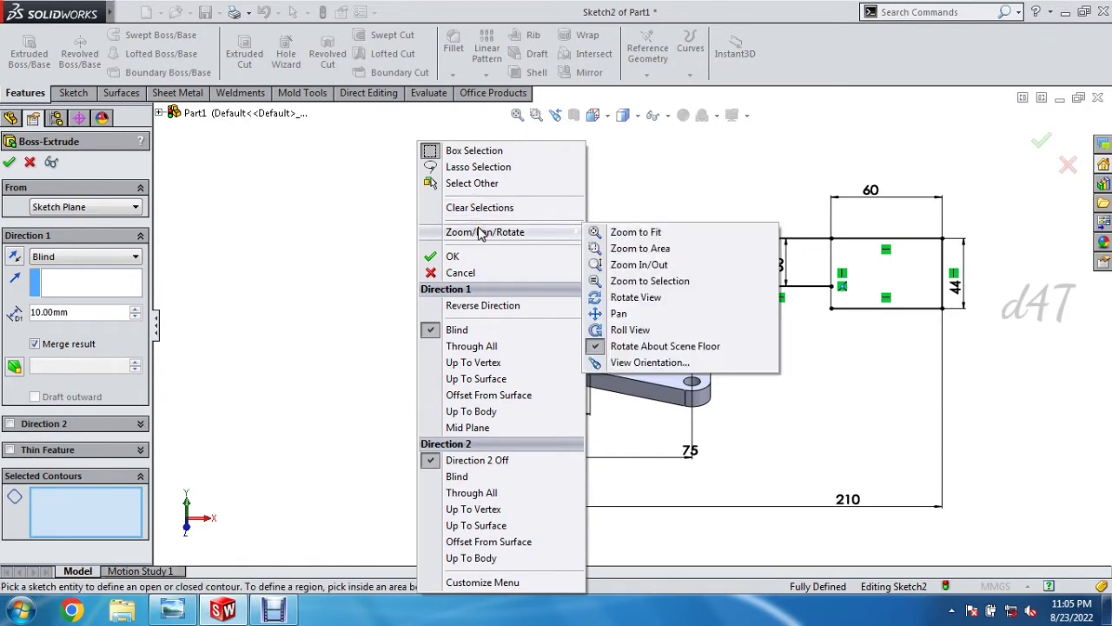
click(628, 303)
drag(822, 361, 877, 349)
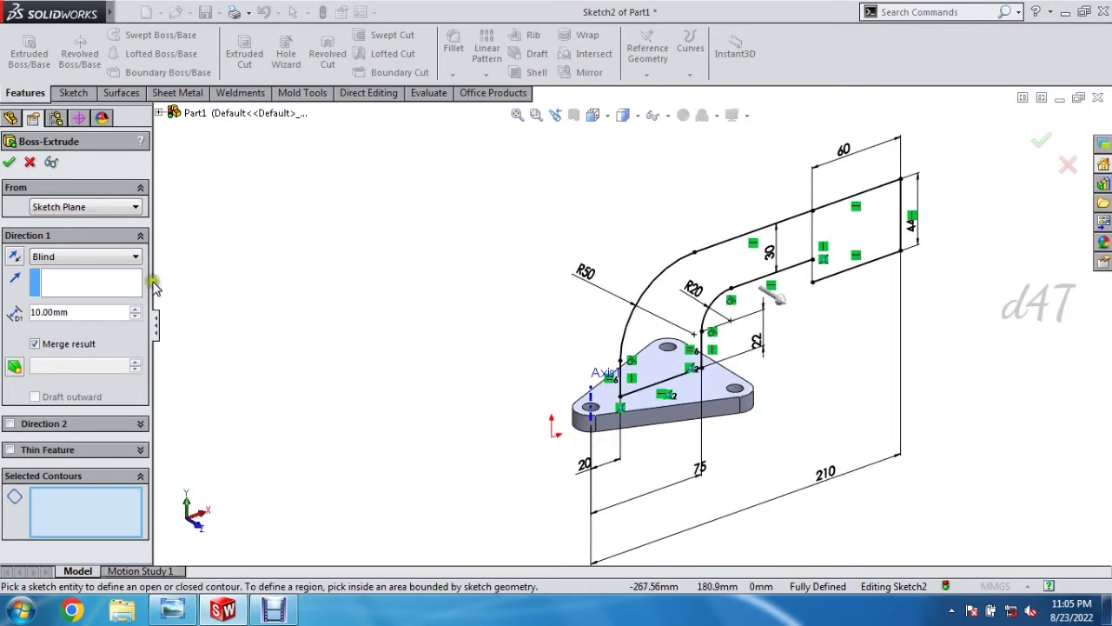
click(81, 256)
click(82, 336)
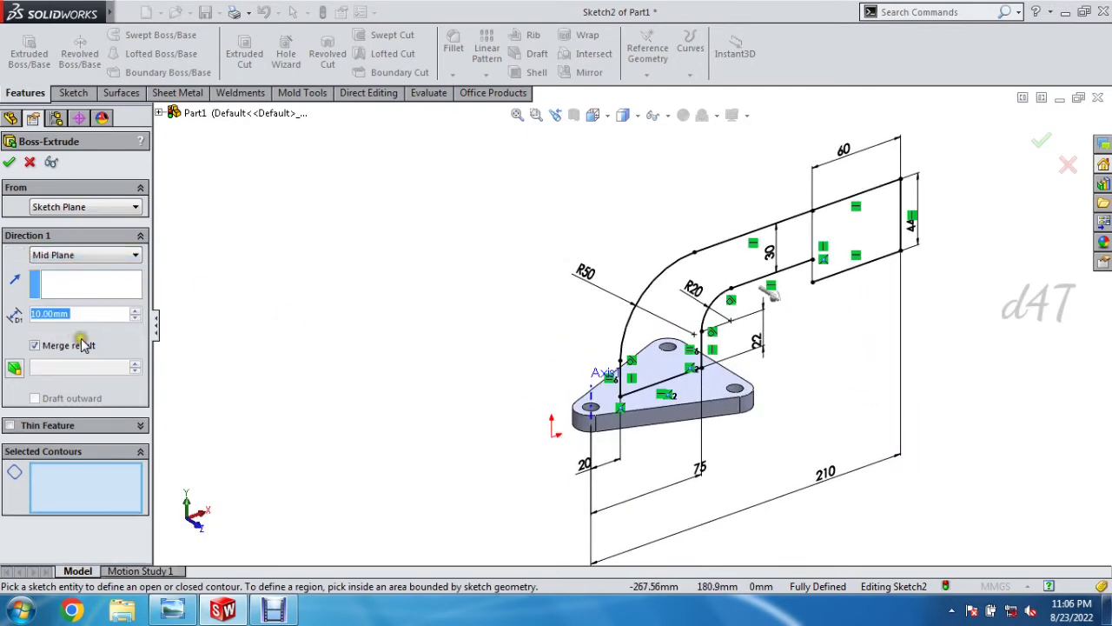
click(697, 308)
click(100, 293)
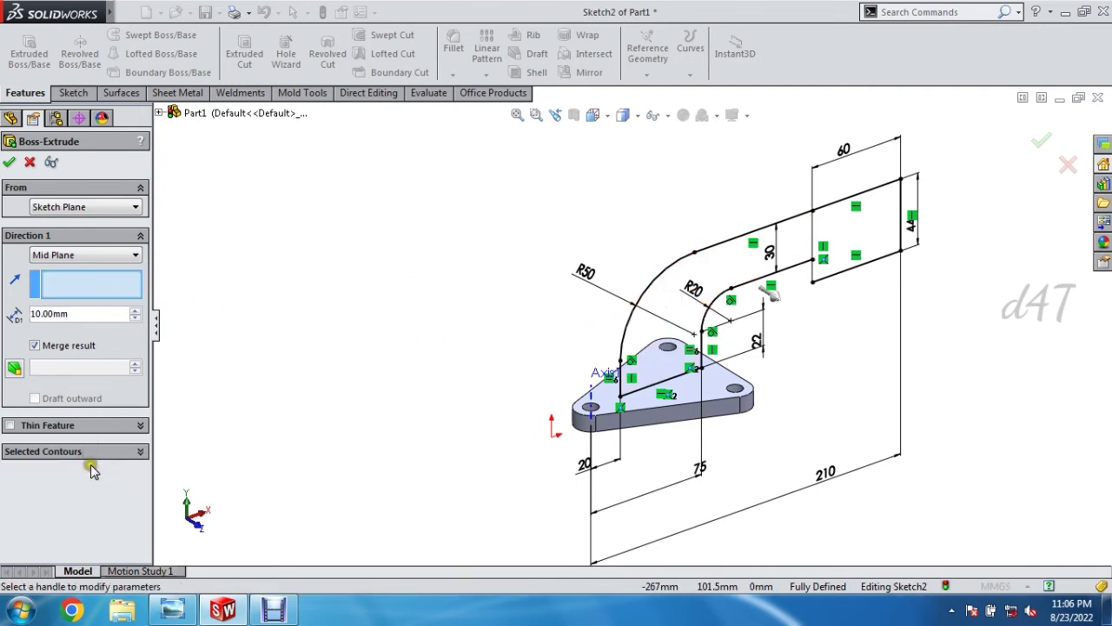
click(91, 478)
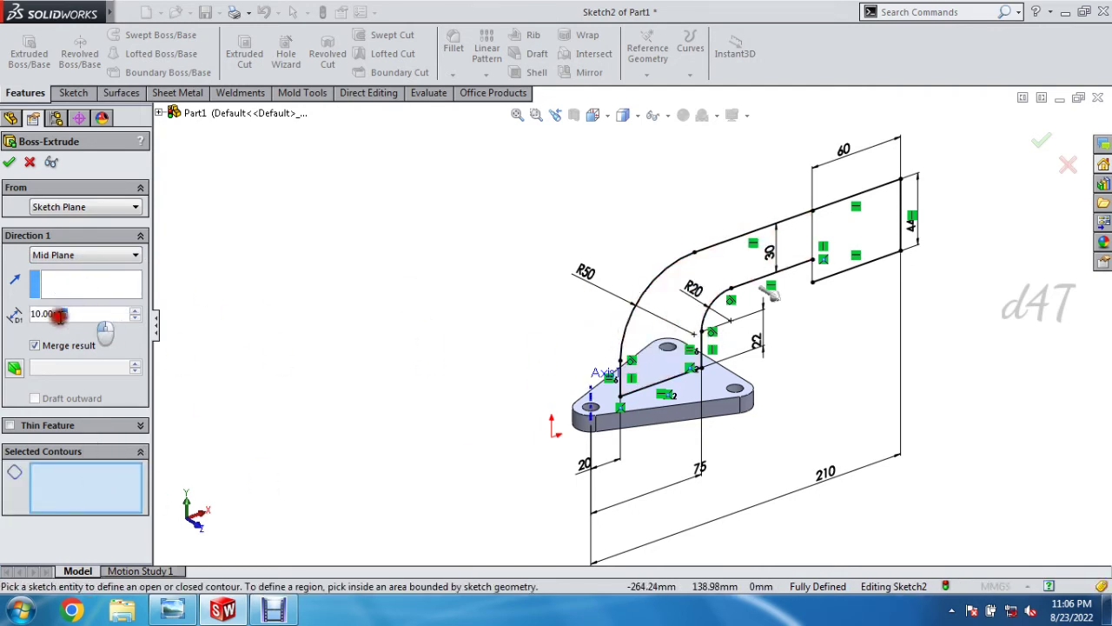
Step: Check the arm thickness in the reference drawing and set the extrusion depth to 18 mm
key(alt+Tab)
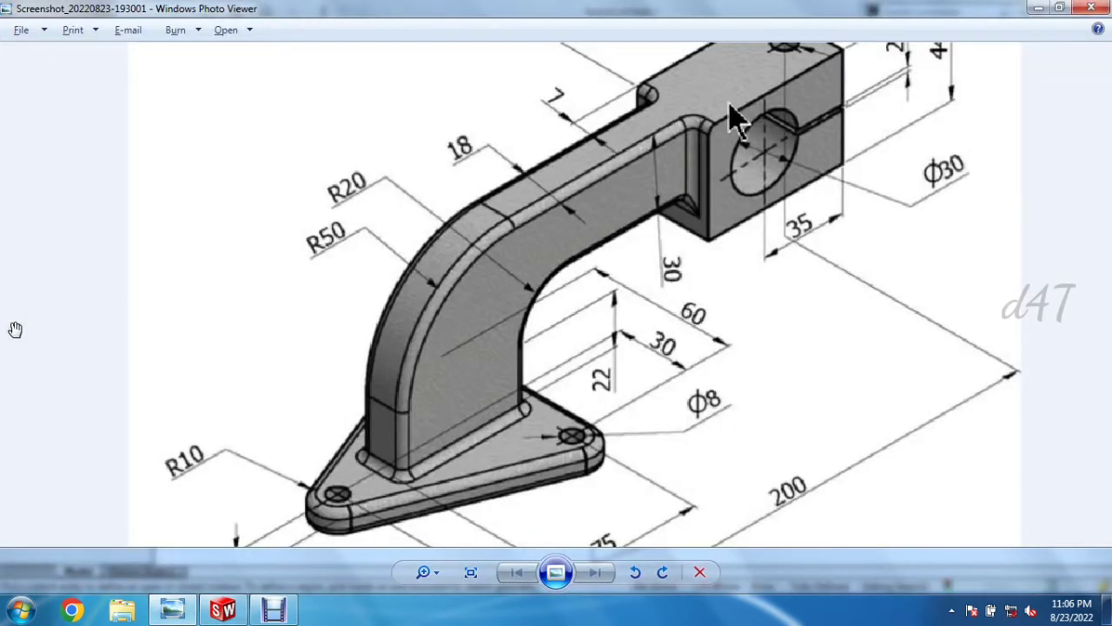
key(alt+Tab)
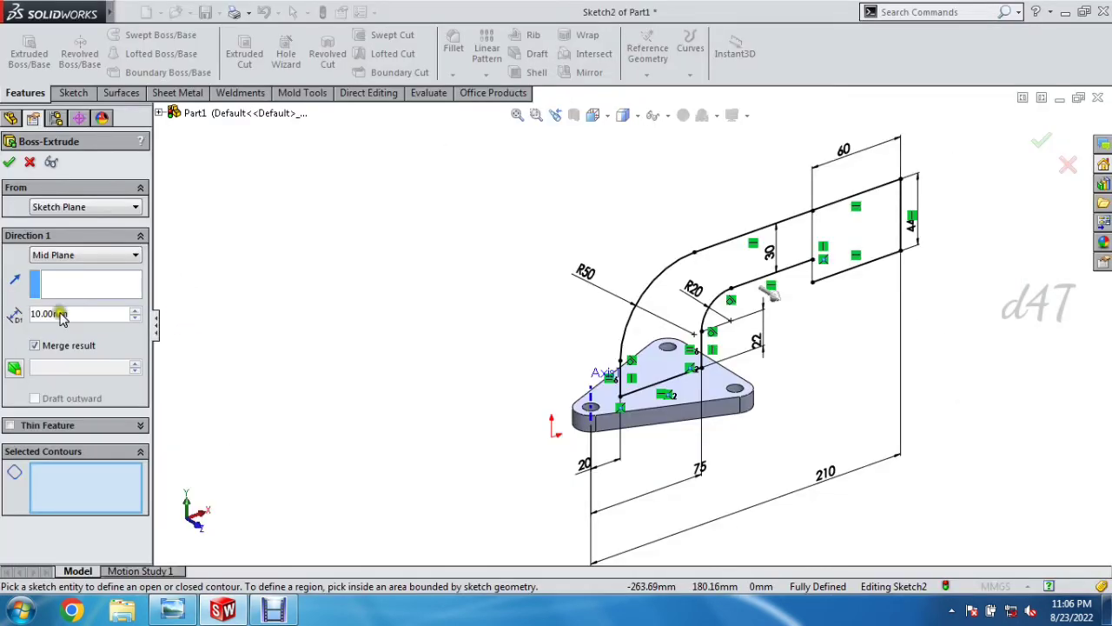
text(18)
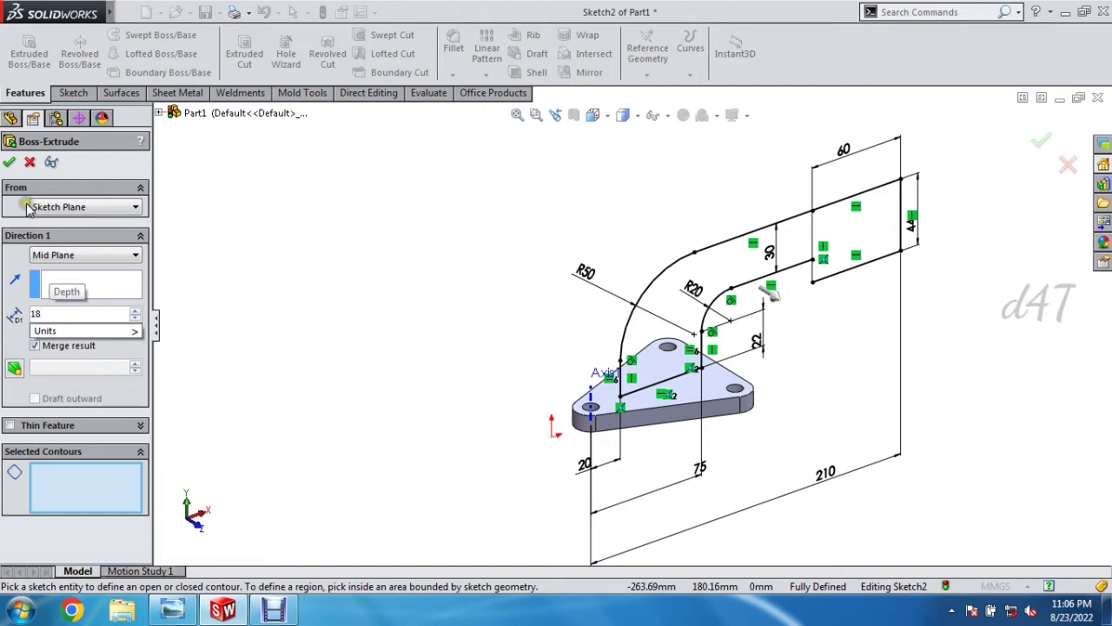
click(81, 472)
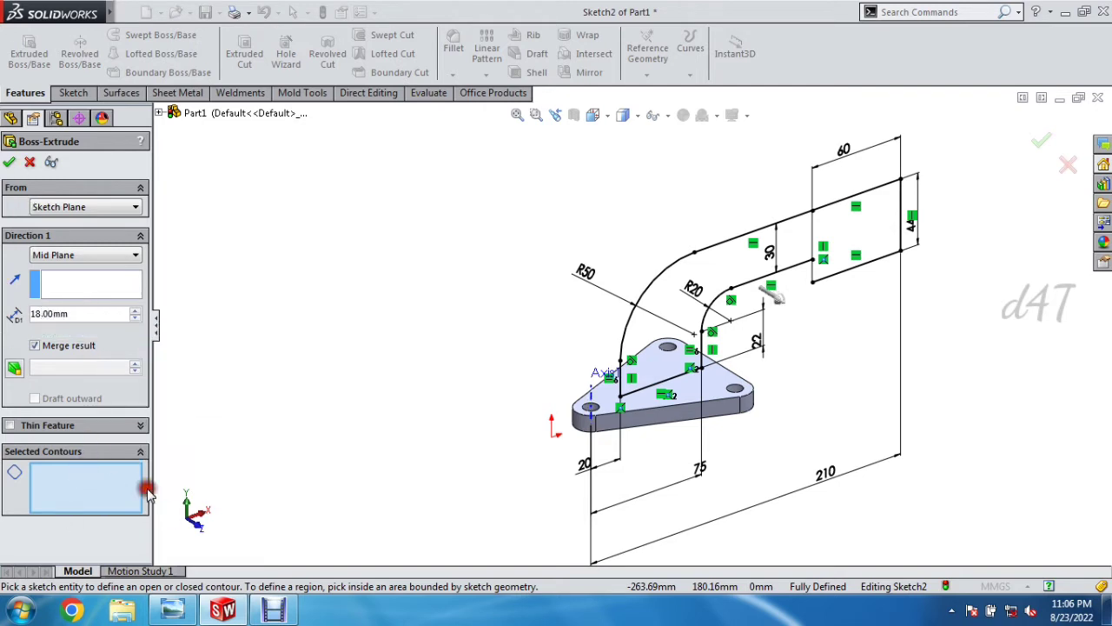
click(9, 162)
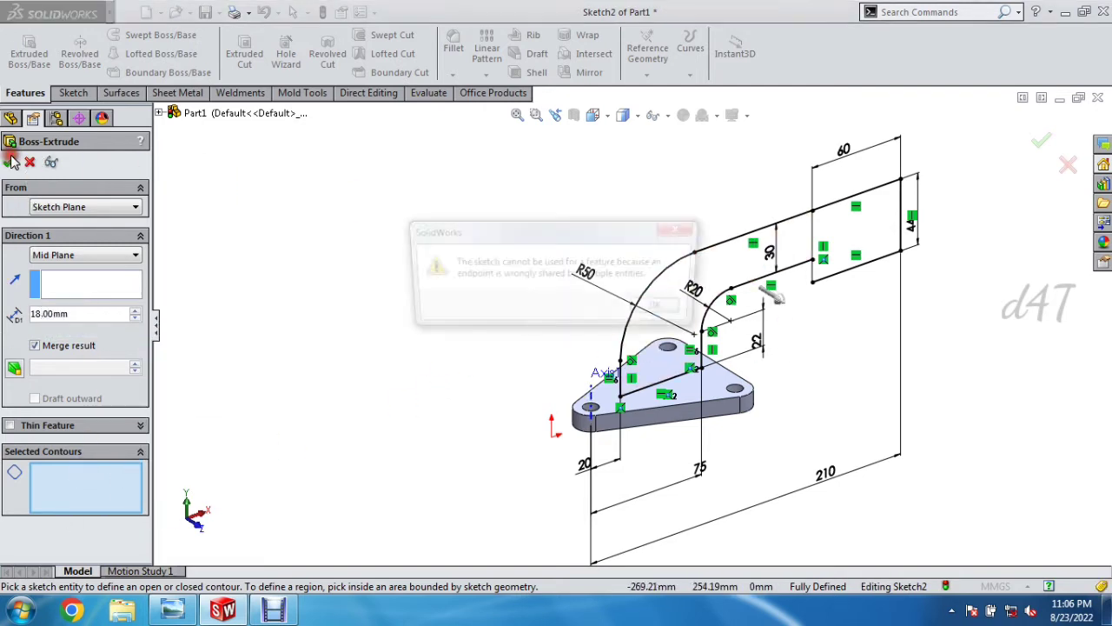
click(666, 310)
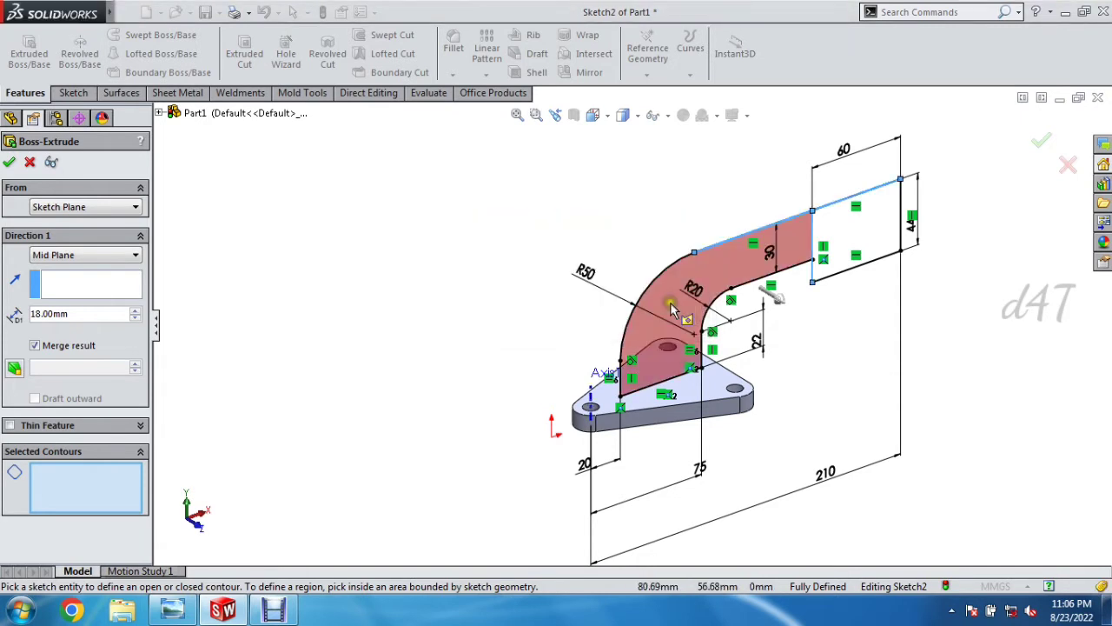
Step: Pick the closed curved arm region as the contour and complete its mid-plane extrusion
click(737, 246)
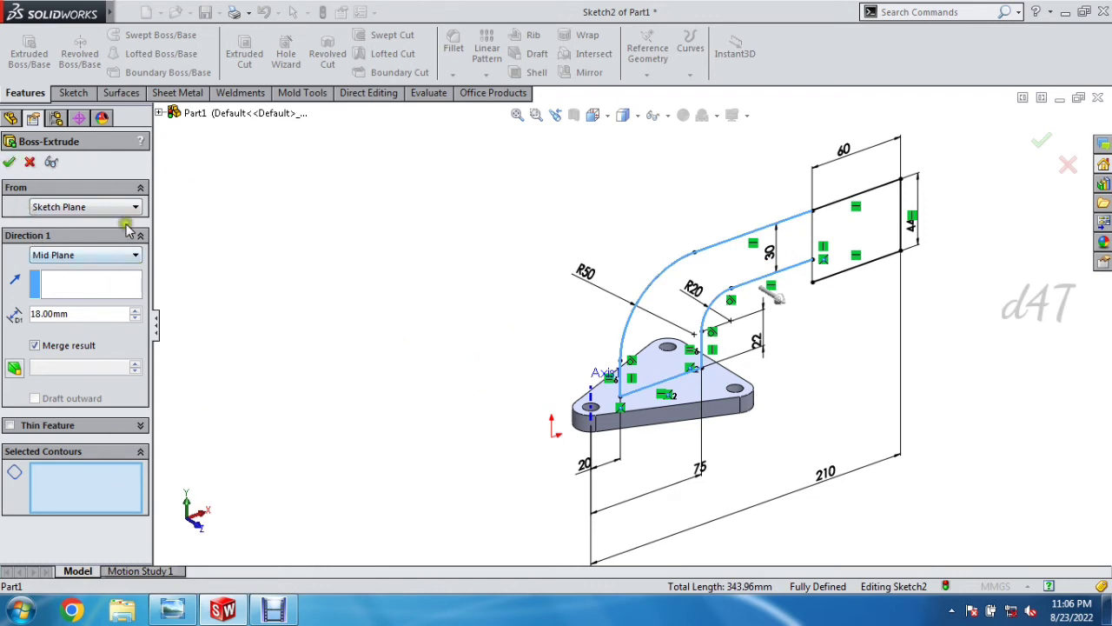
click(124, 255)
click(91, 339)
click(704, 275)
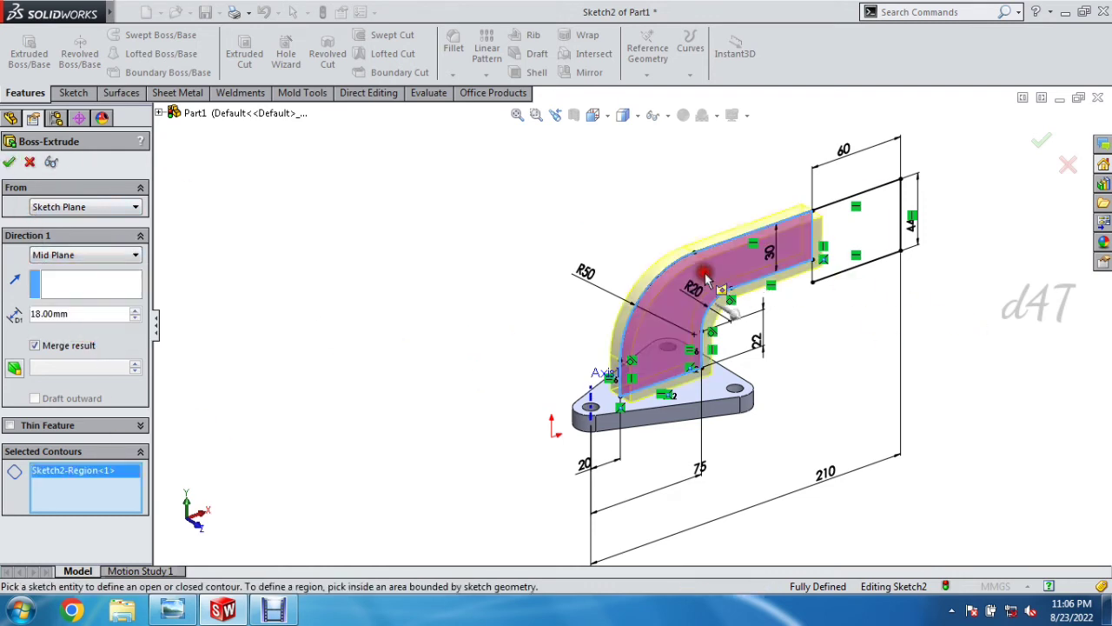
click(9, 162)
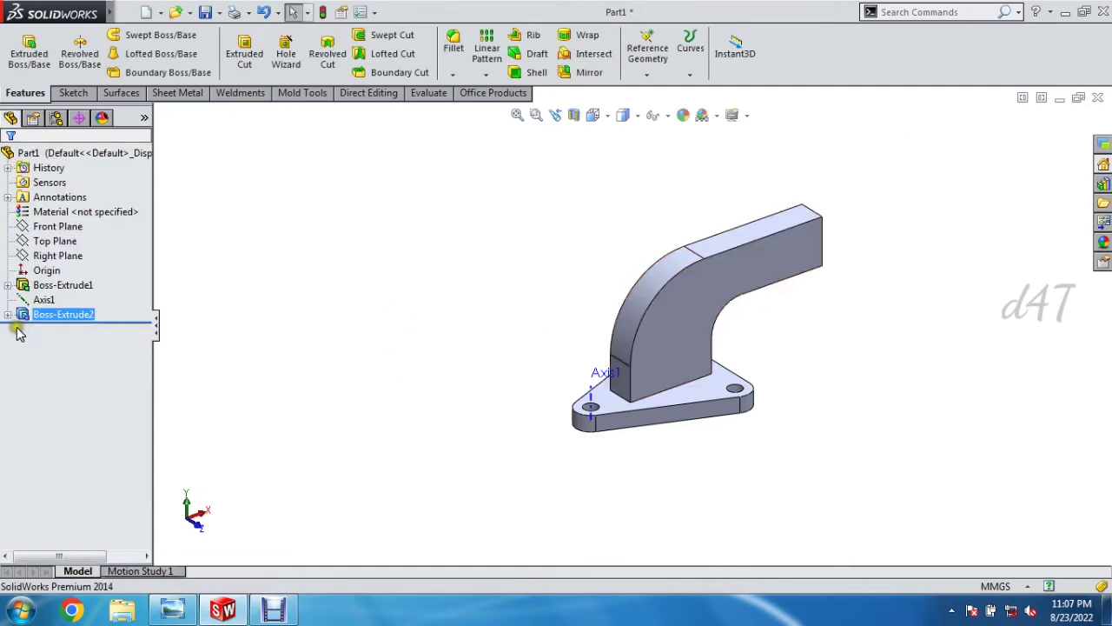
Step: Reuse the arm sketch for a boss extrusion of the end rectangle with the Mid Plane end condition
click(8, 314)
click(65, 328)
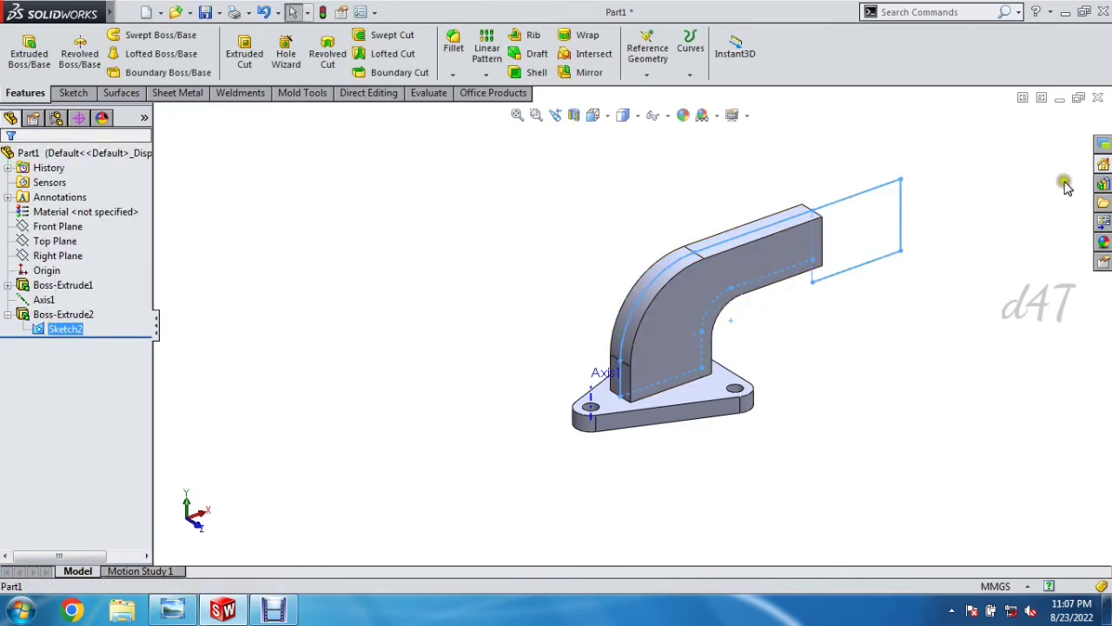
click(867, 229)
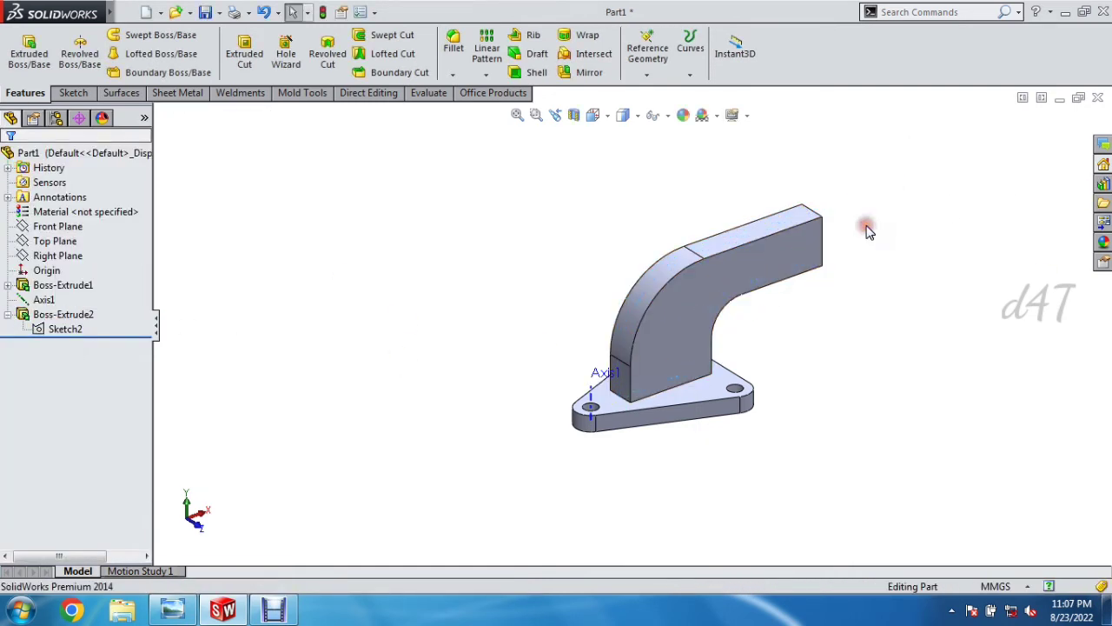
click(60, 331)
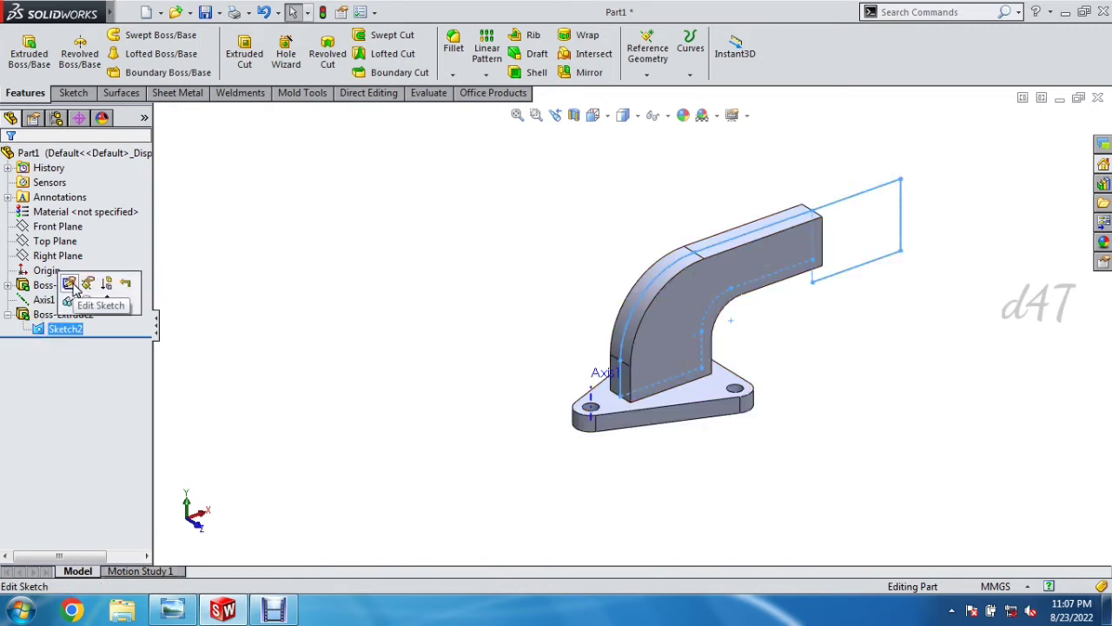
click(29, 54)
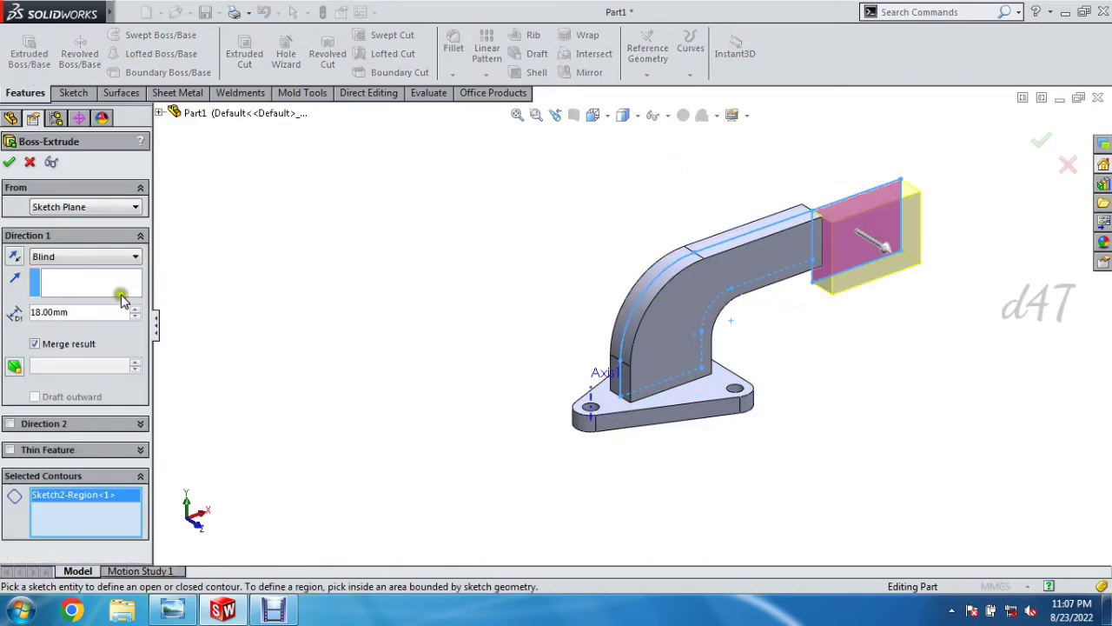
click(84, 257)
click(54, 342)
click(67, 313)
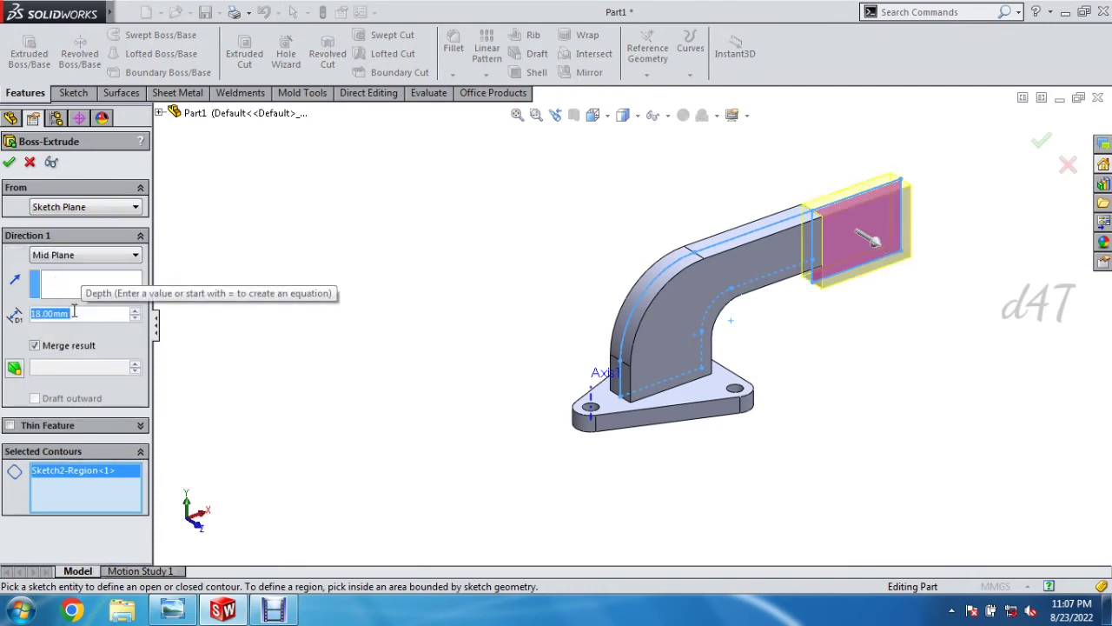
Step: Check the end block's width in the reference drawing and extrude the rectangle 32 mm
key(alt+Tab)
drag(822, 210, 630, 382)
key(alt+Tab)
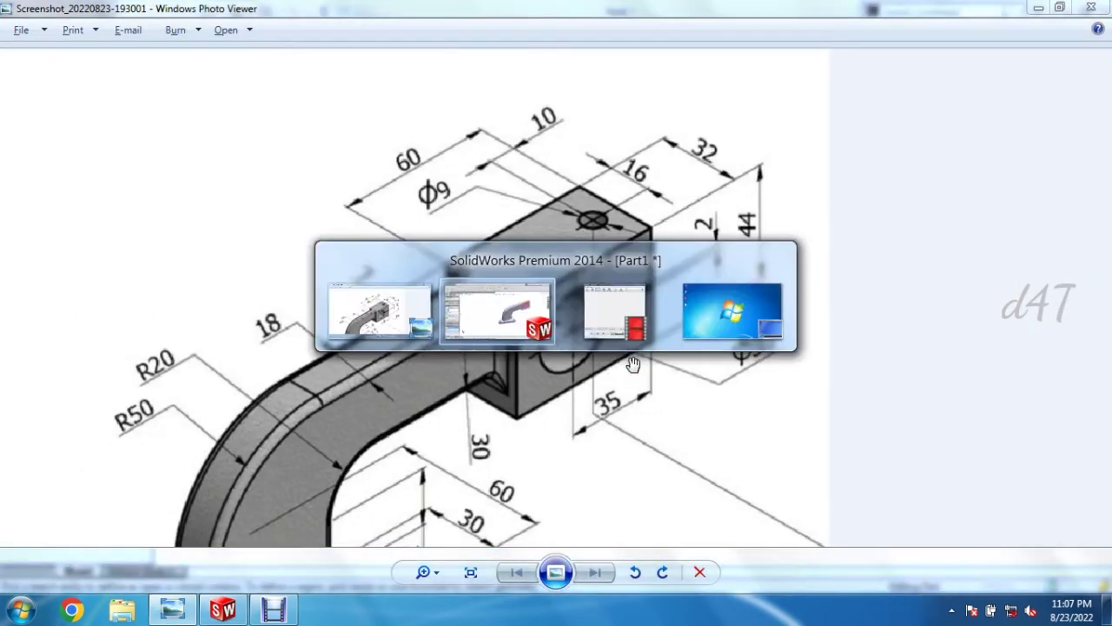
text(32)
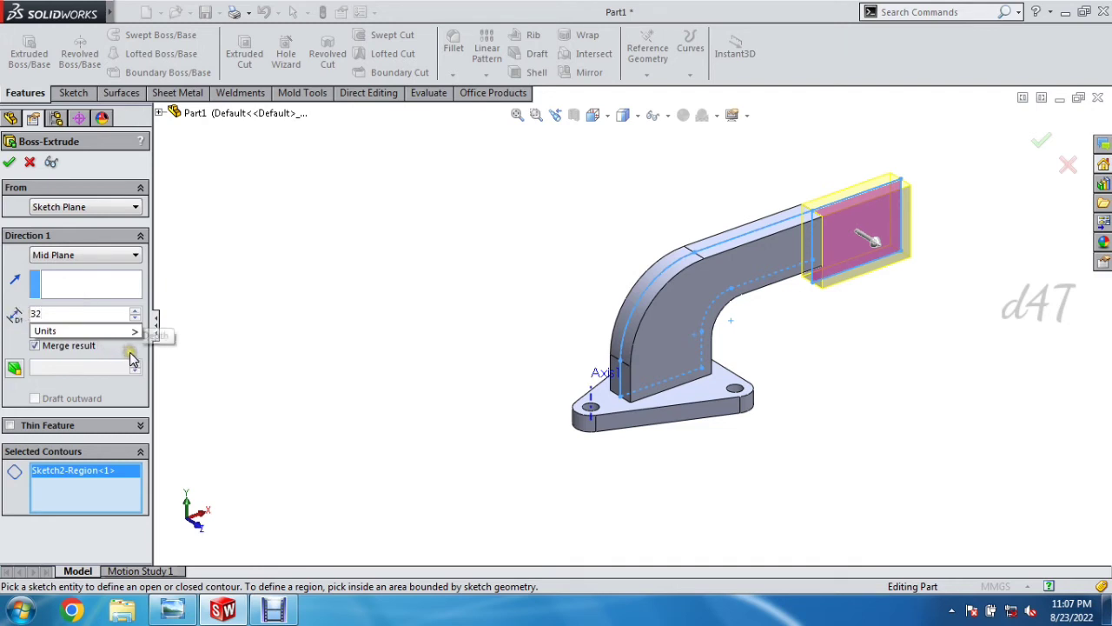
key(Return)
click(8, 162)
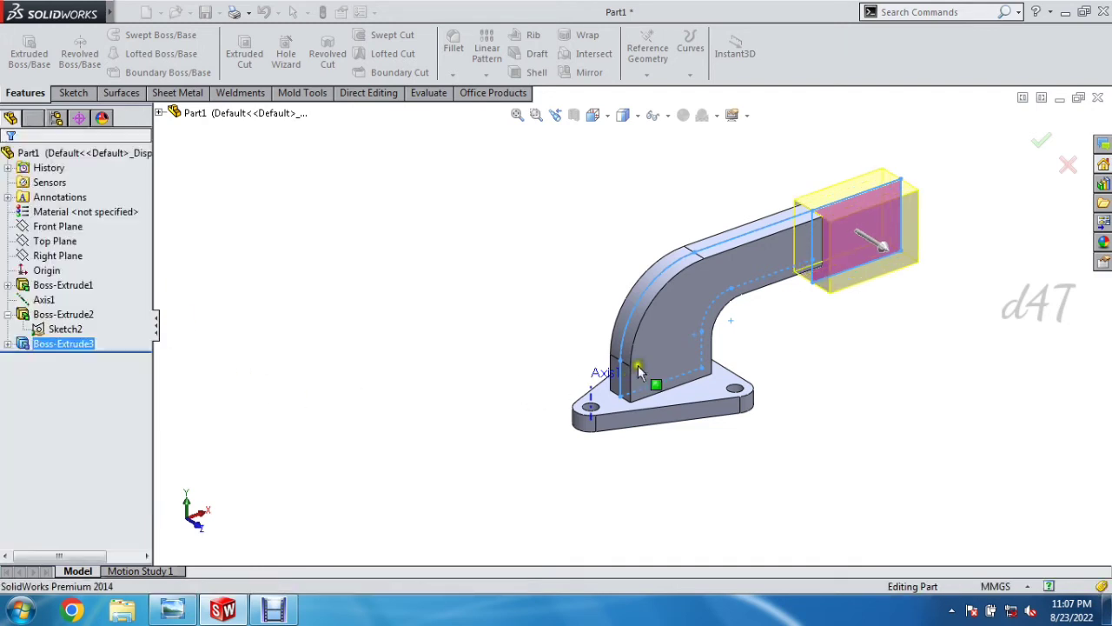
click(876, 256)
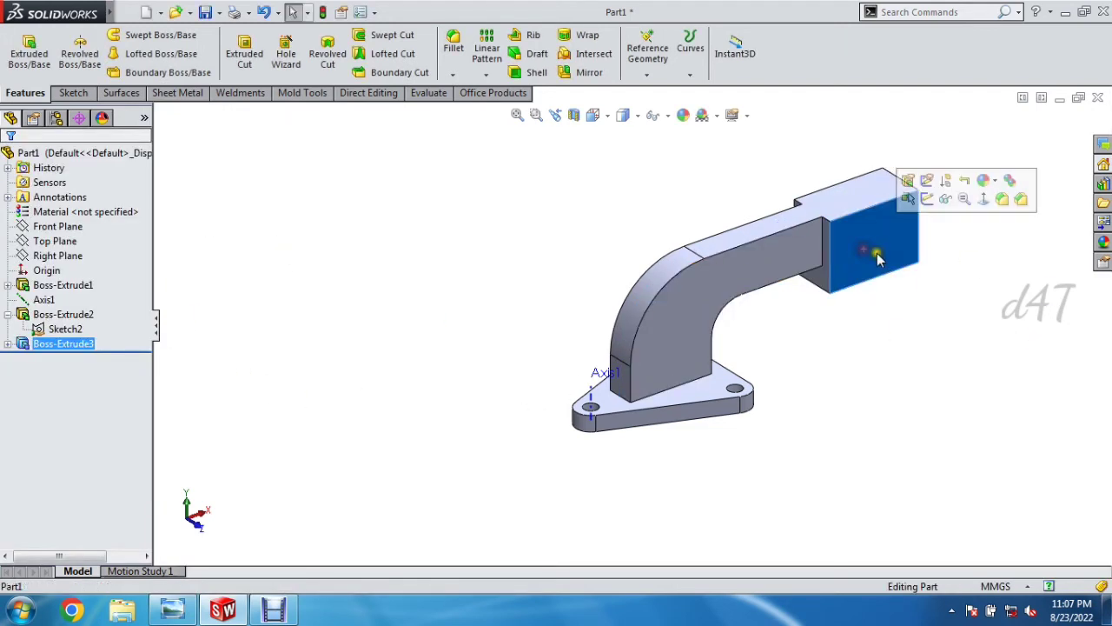
click(924, 180)
key(ctrl+8)
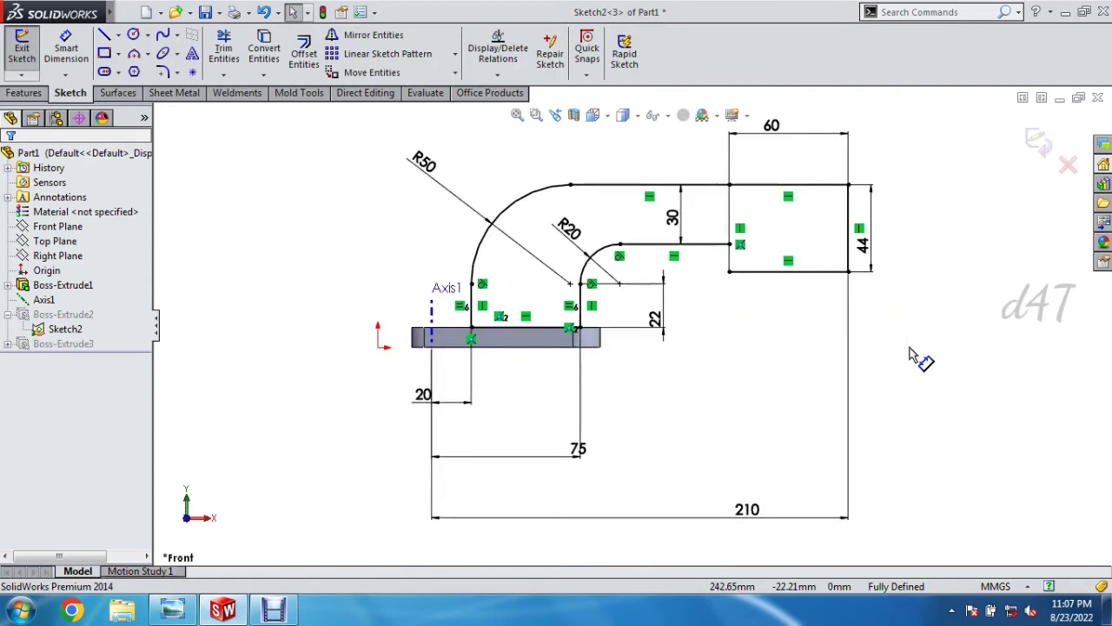
click(1037, 142)
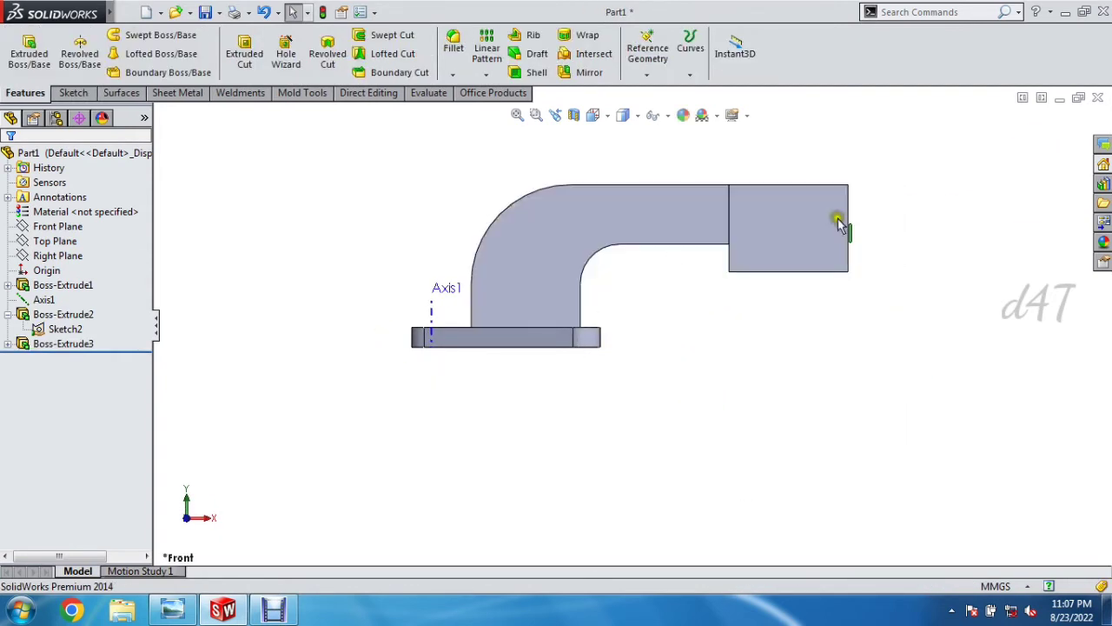
Step: Start a sketch on the end block's front face and draw a circle about 28 mm in diameter near its middle
click(765, 248)
click(826, 171)
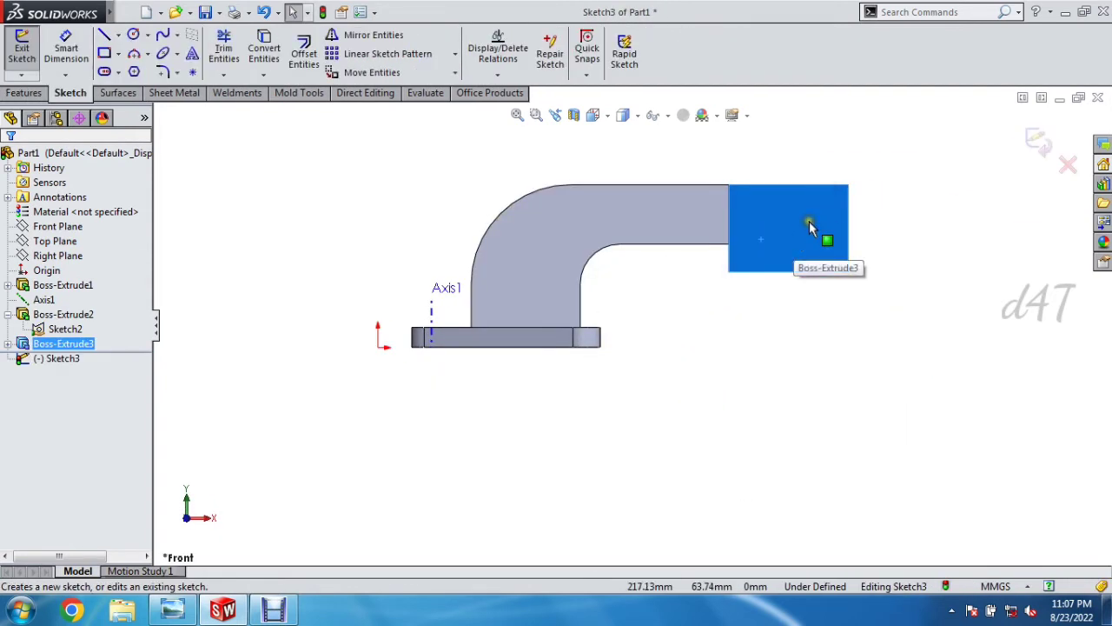
scroll(809, 226, down, 3)
click(133, 34)
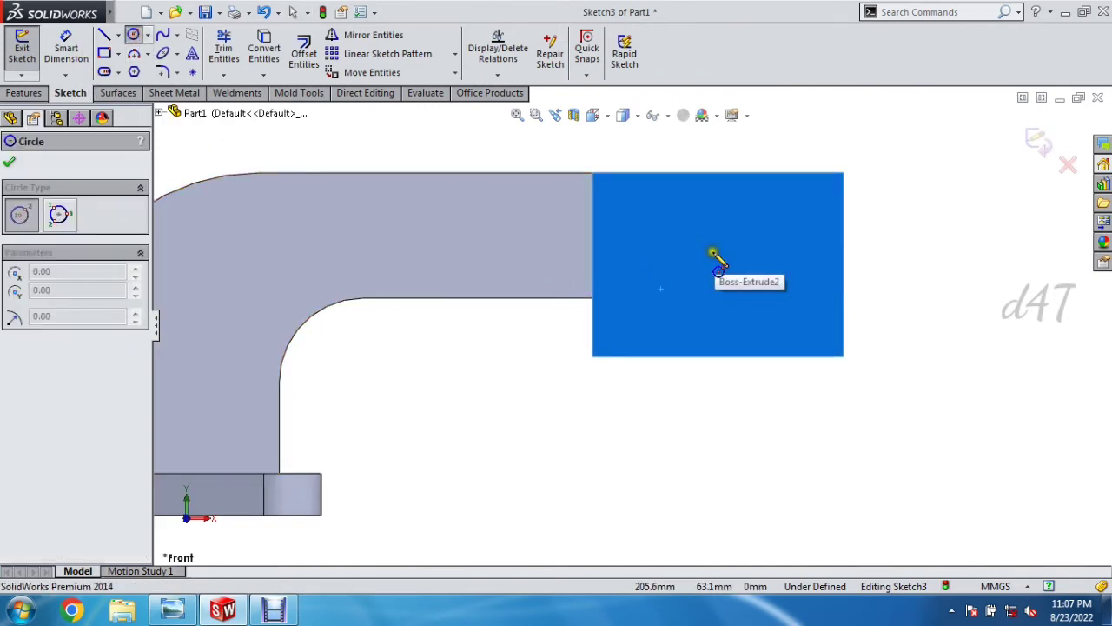
click(712, 252)
click(763, 300)
Step: Check the clamp hole's size in the reference drawing and set the circle's diameter to 30 mm
click(66, 48)
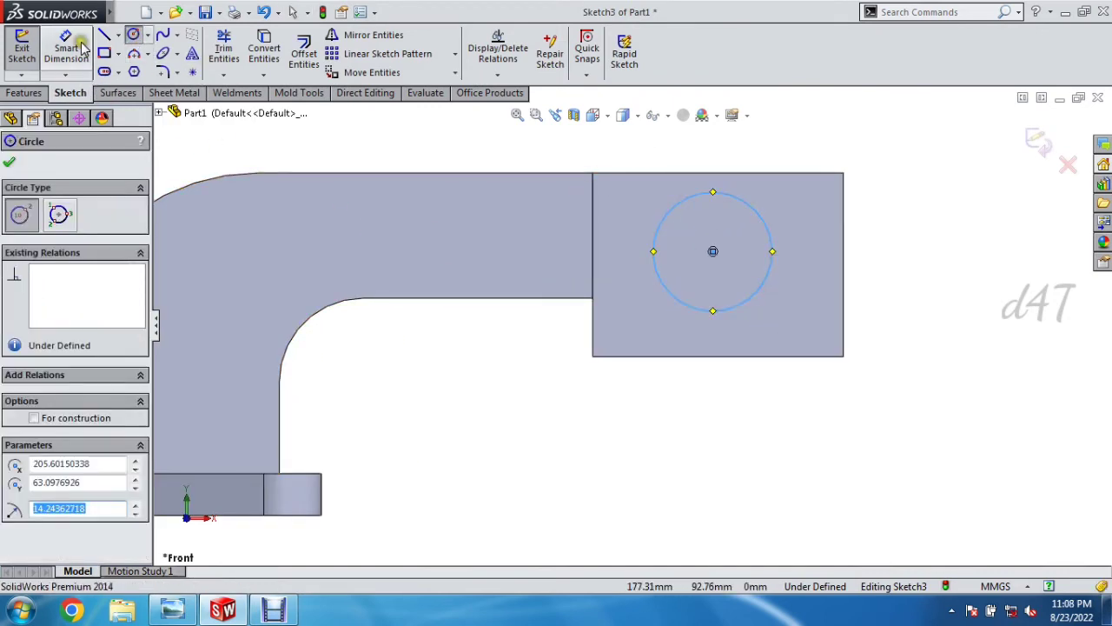
click(766, 227)
click(910, 225)
key(alt+Tab)
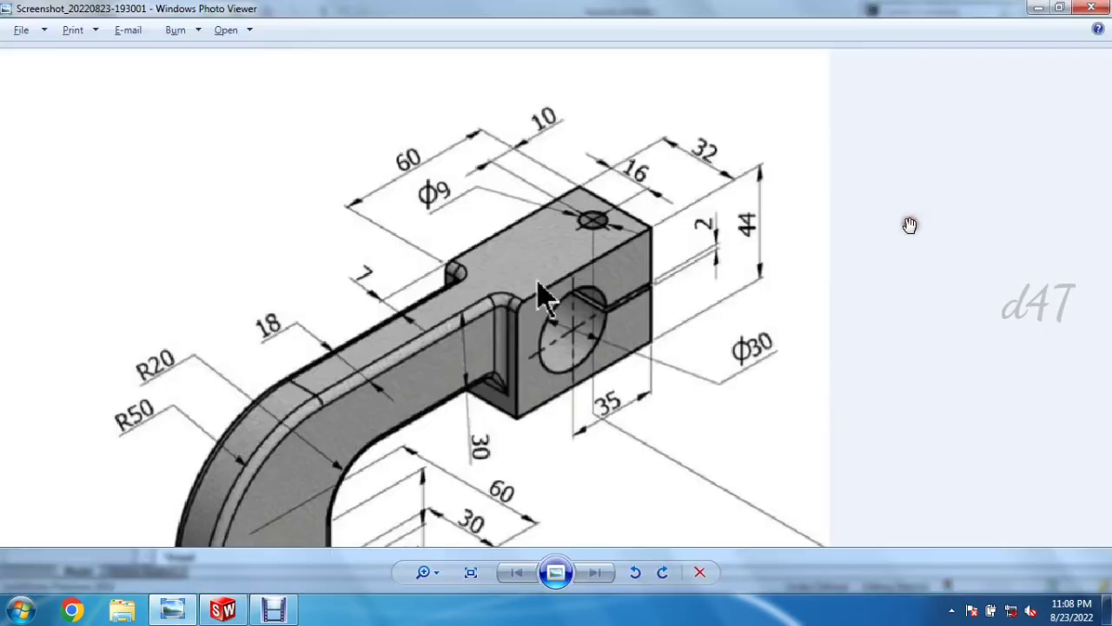
key(alt+Tab)
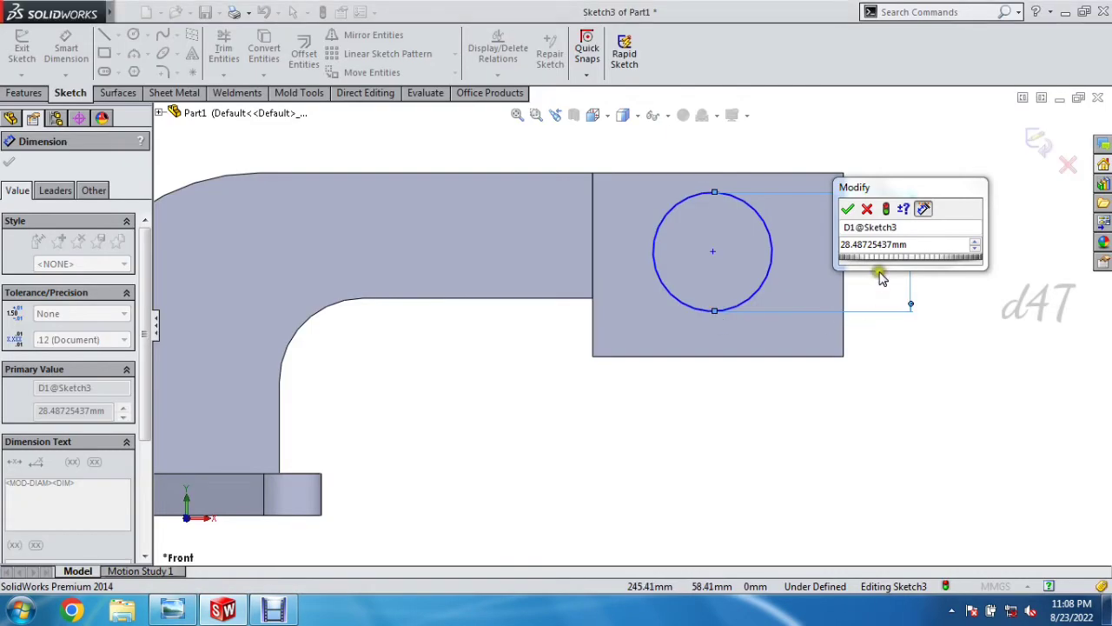
text(30)
key(Return)
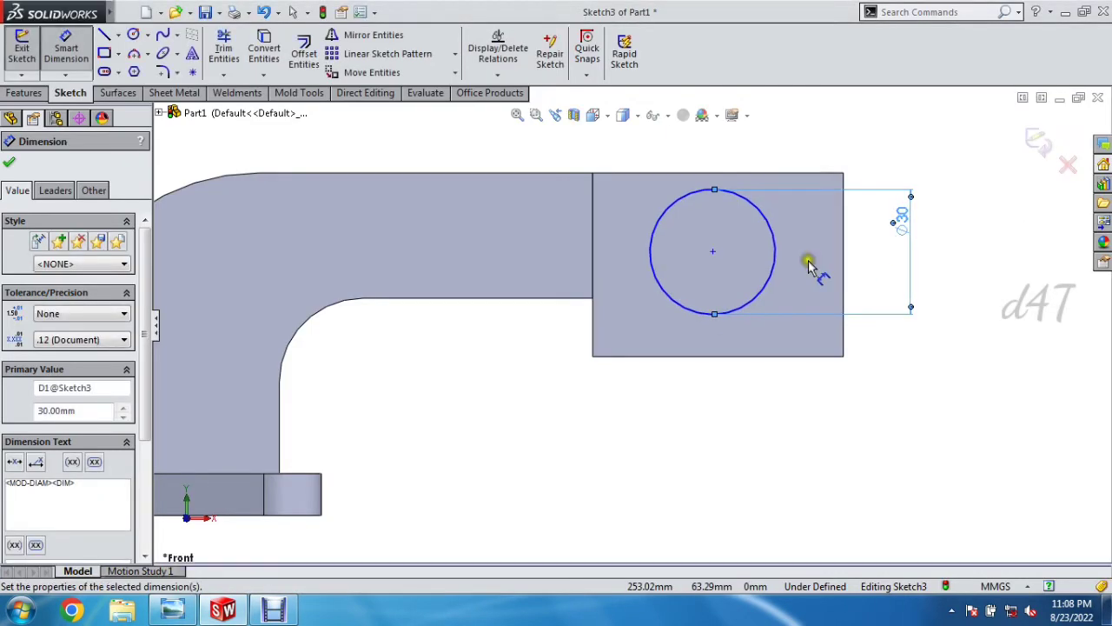
Step: Draw a line about 31 mm long from the circle's centre to the midpoint of the block's outer edge and make it horizontal
key(alt+Tab)
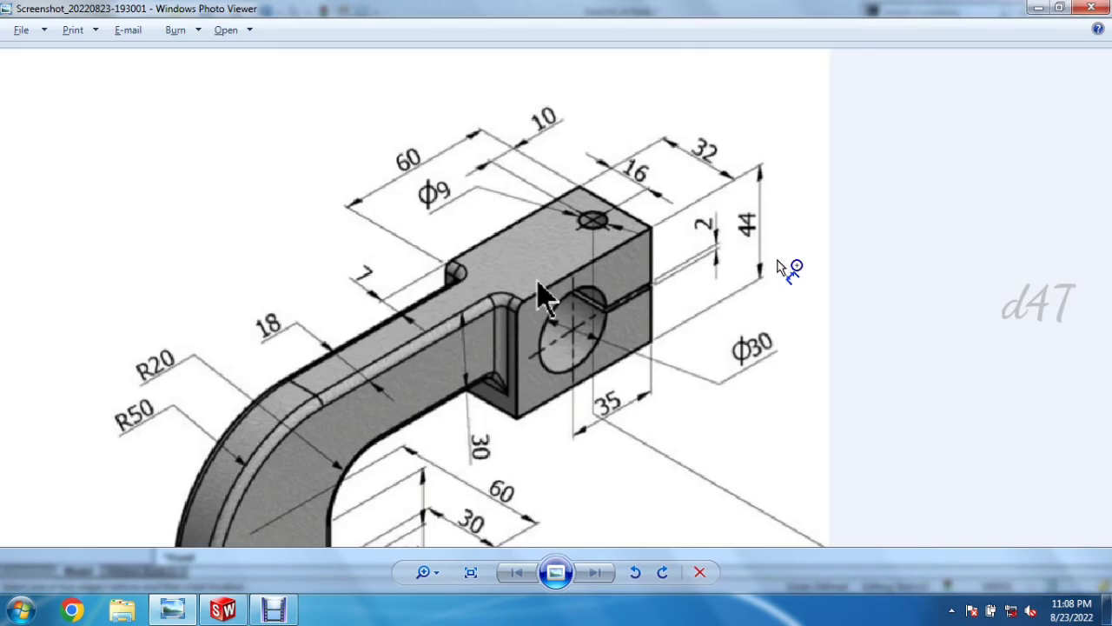
key(alt+Tab)
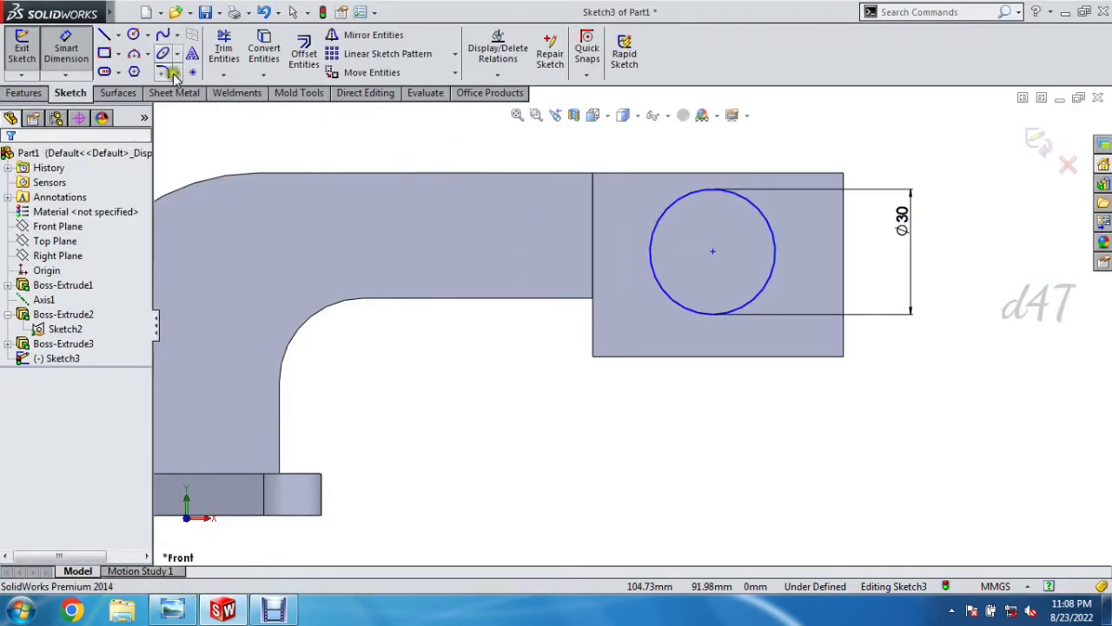
click(103, 35)
click(713, 251)
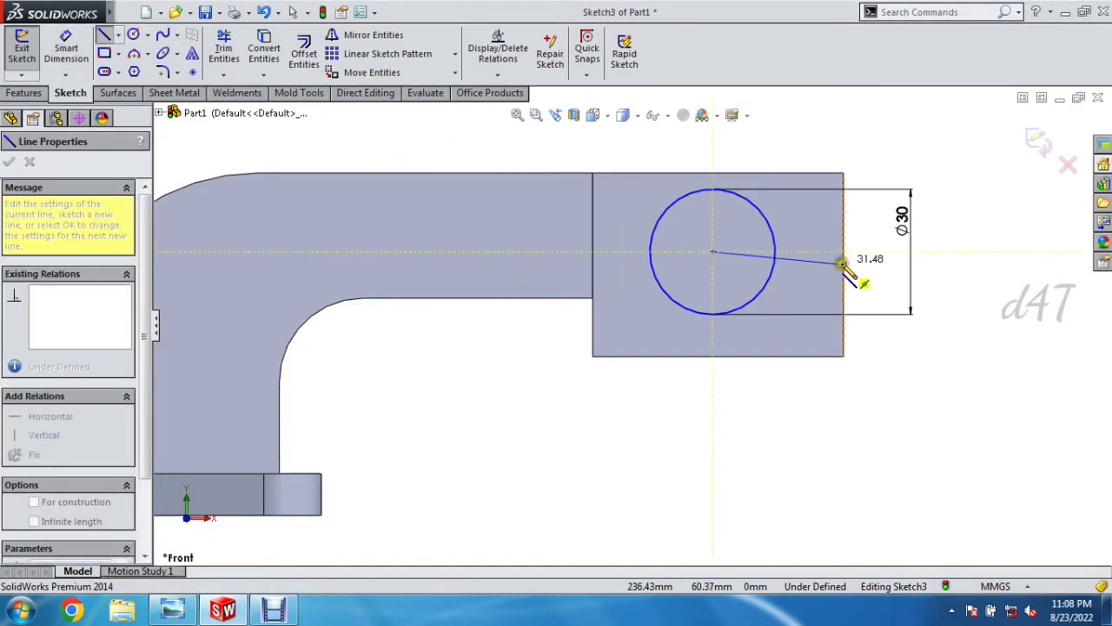
click(843, 261)
right_click(843, 261)
click(888, 130)
click(819, 257)
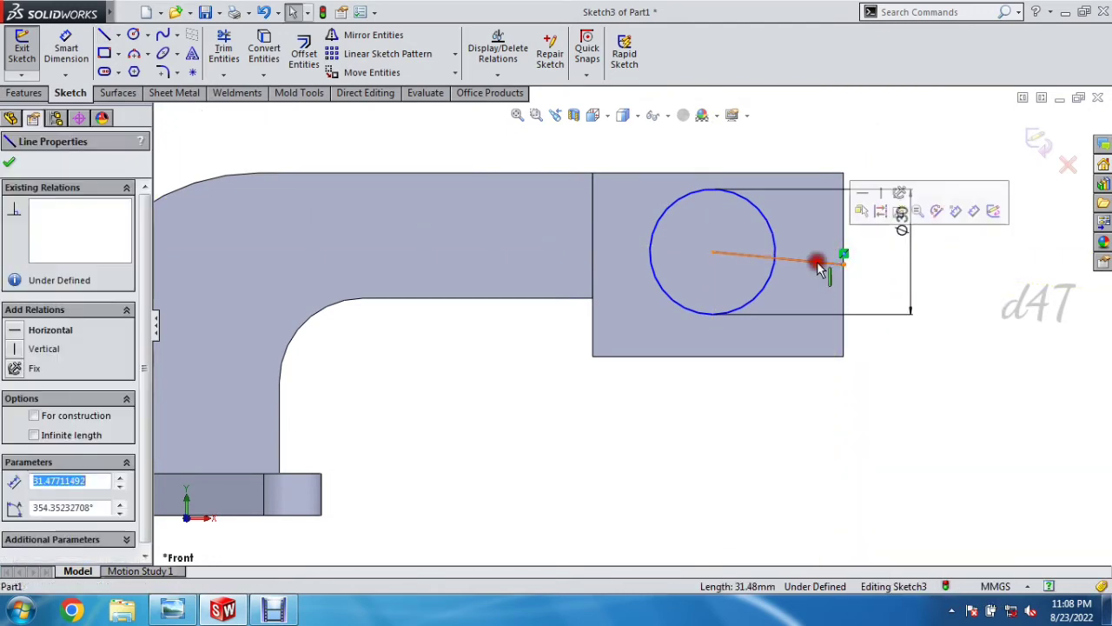
click(864, 195)
key(Escape)
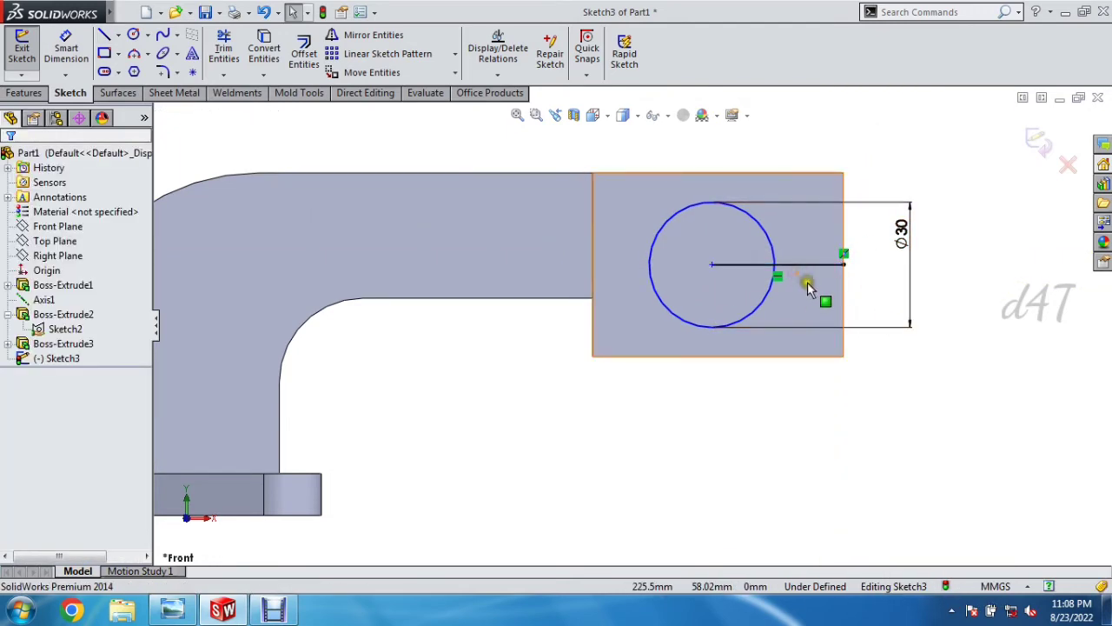
Step: Try a tangent relation between the circle and the block's outer vertical edge, and undo it
key(alt+Tab)
key(alt+Tab)
click(773, 280)
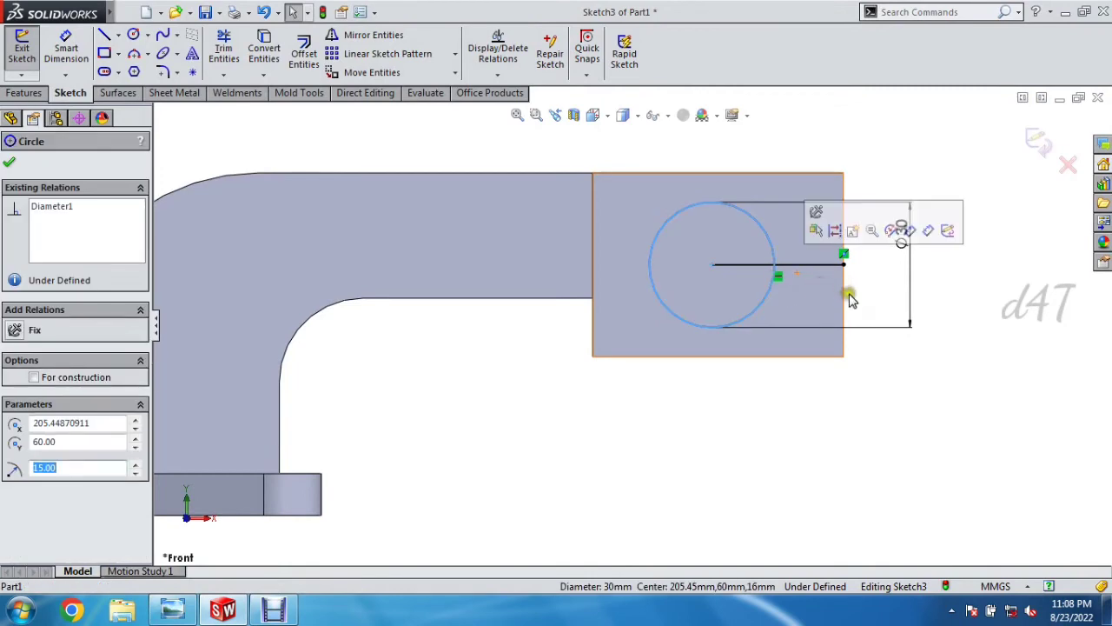
ctrl+click(844, 301)
click(39, 424)
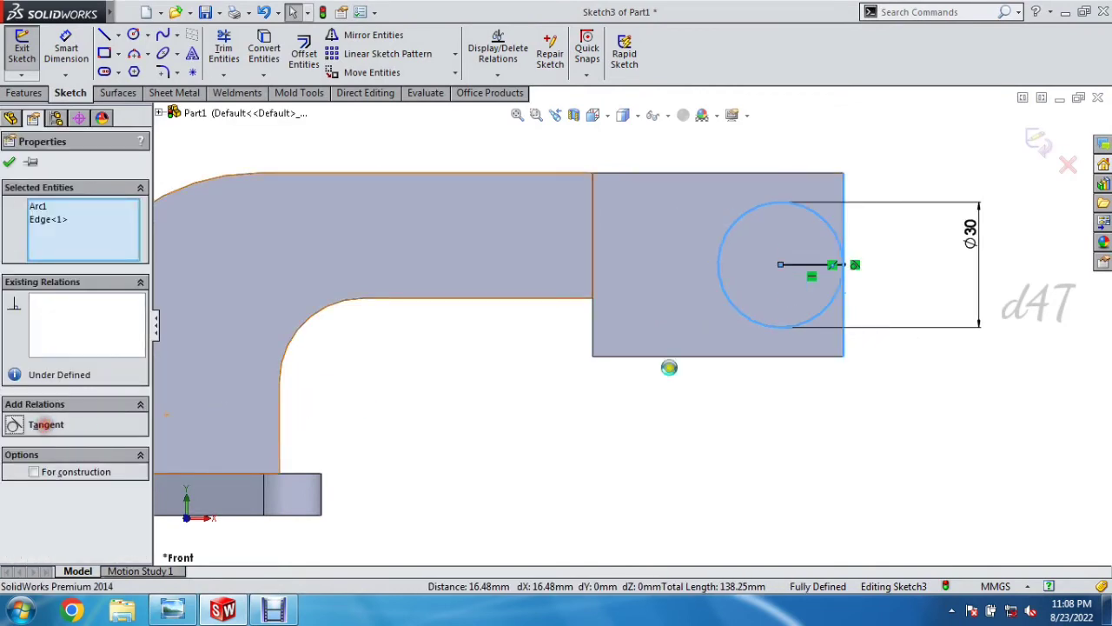
key(ctrl+z)
key(alt+Tab)
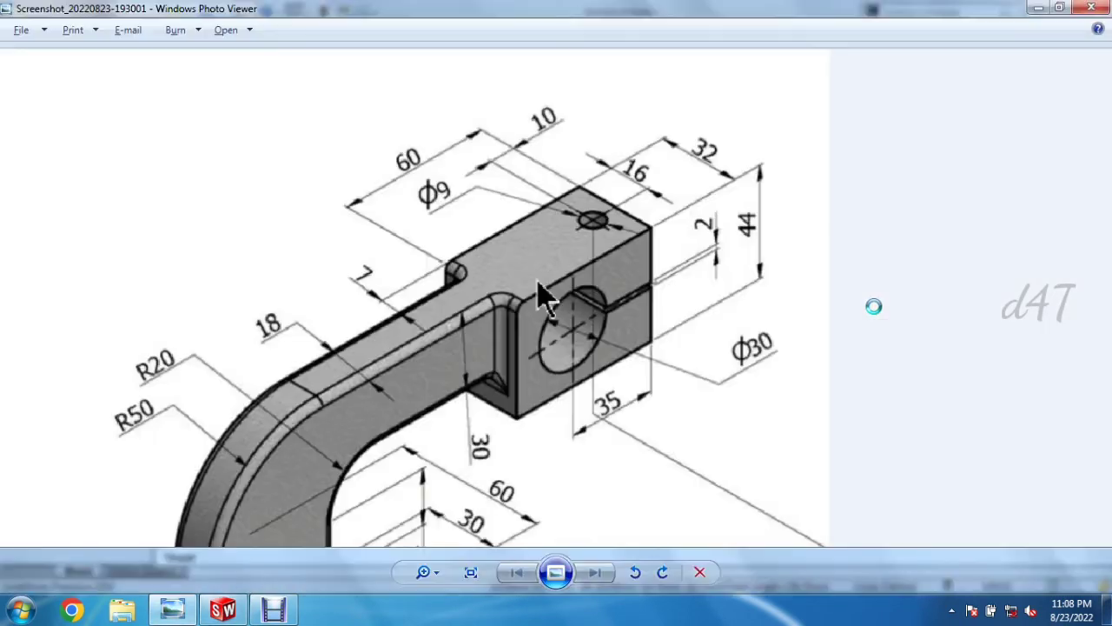
key(alt+Tab)
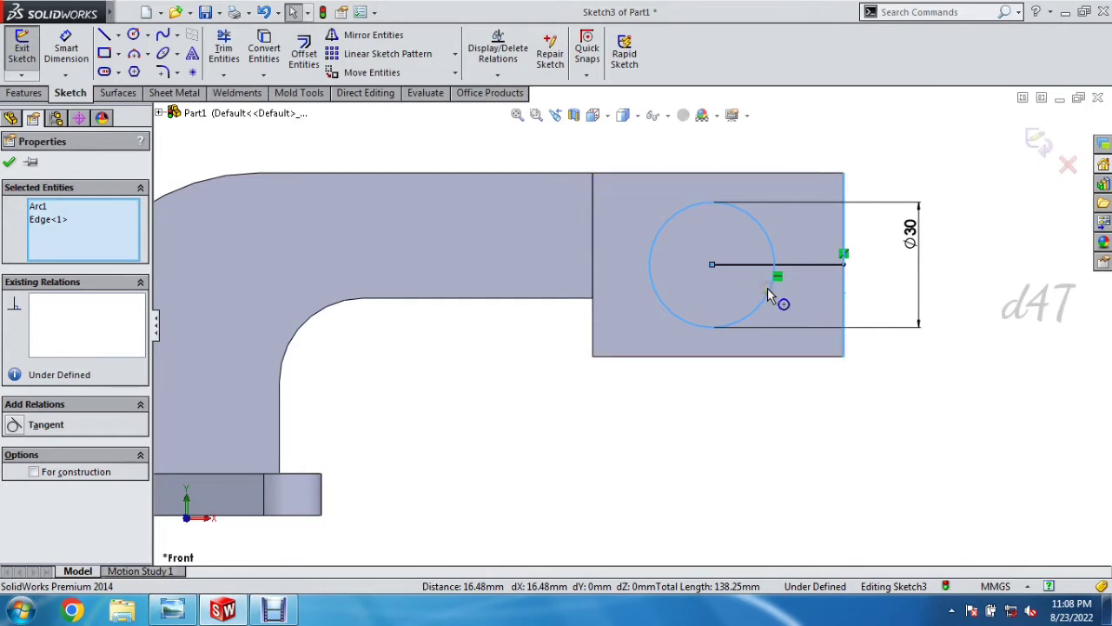
click(705, 435)
click(757, 305)
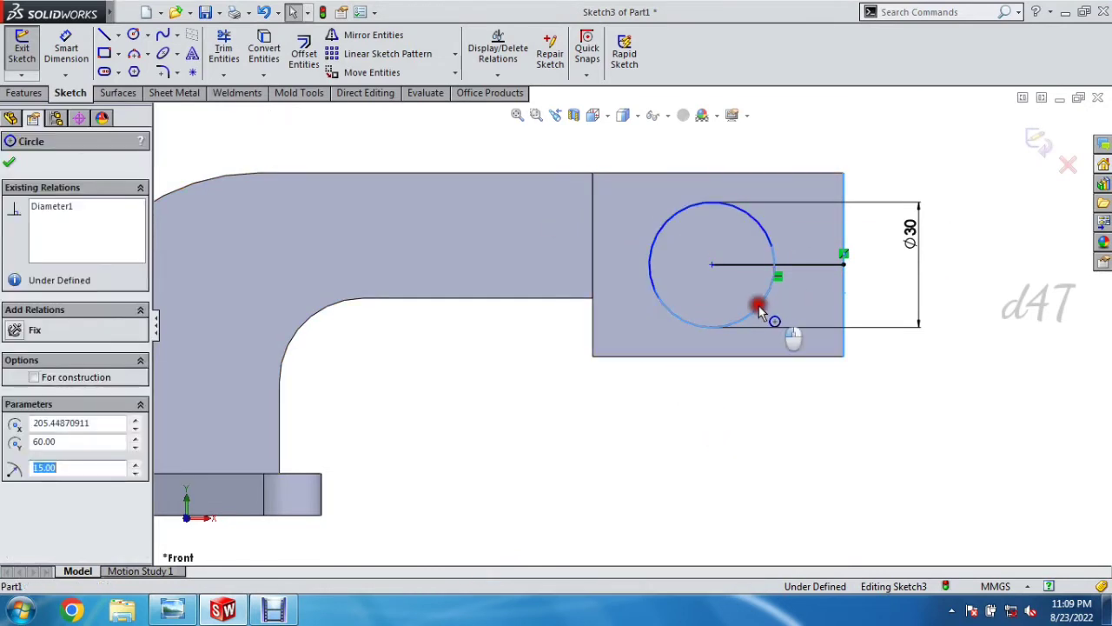
ctrl+click(845, 306)
key(Escape)
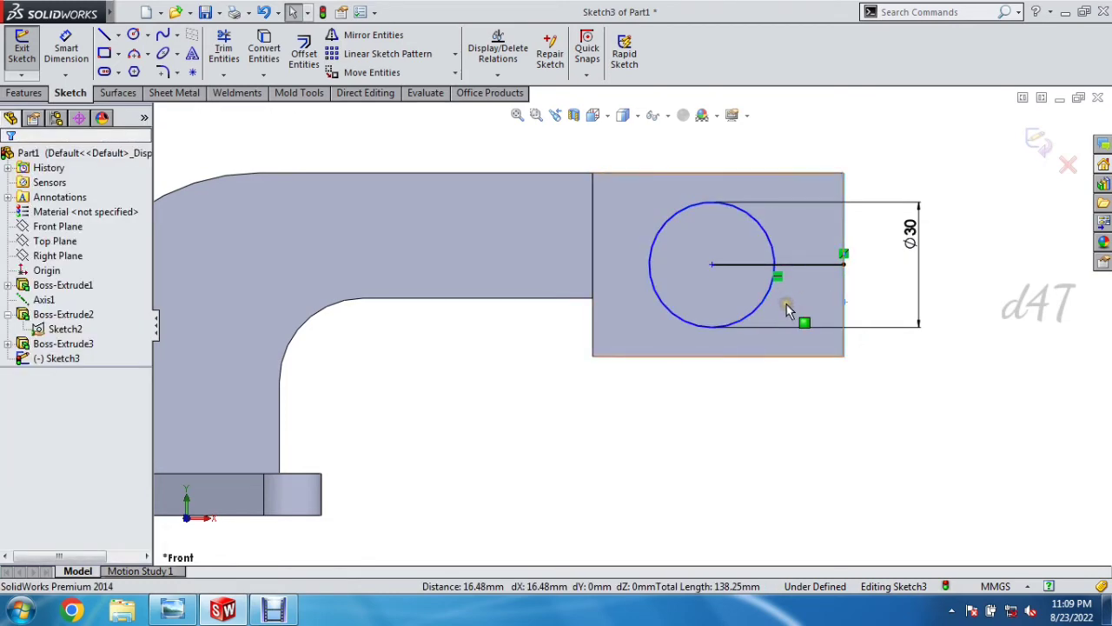
Step: Set the distance between the circle's centre and the block's outer vertical edge to 35 mm
key(alt+Tab)
key(alt+Tab)
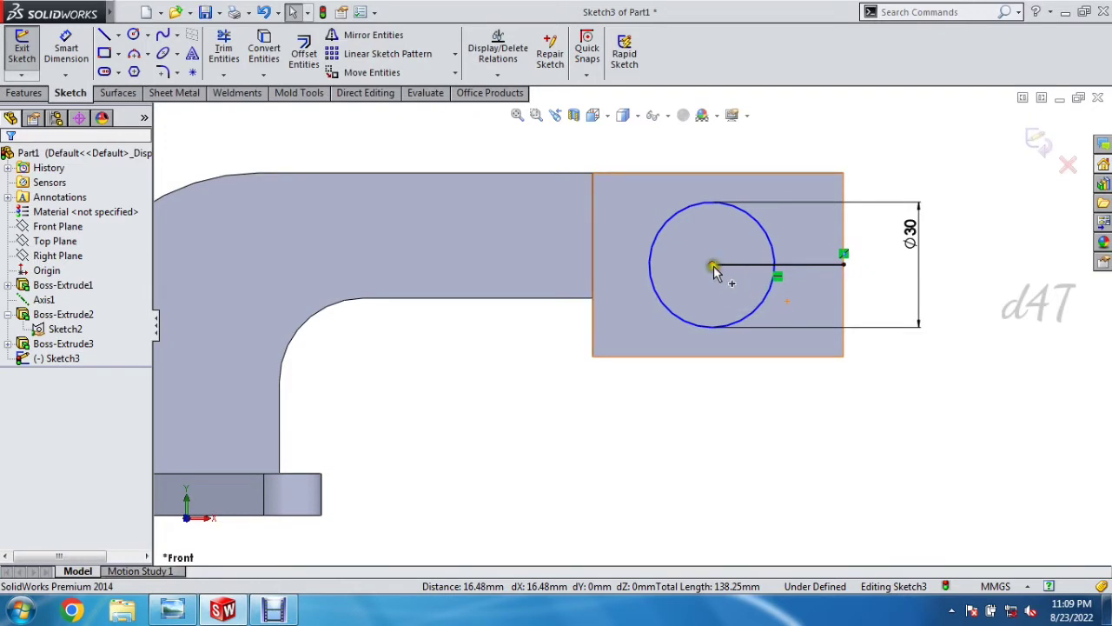
click(76, 46)
click(711, 268)
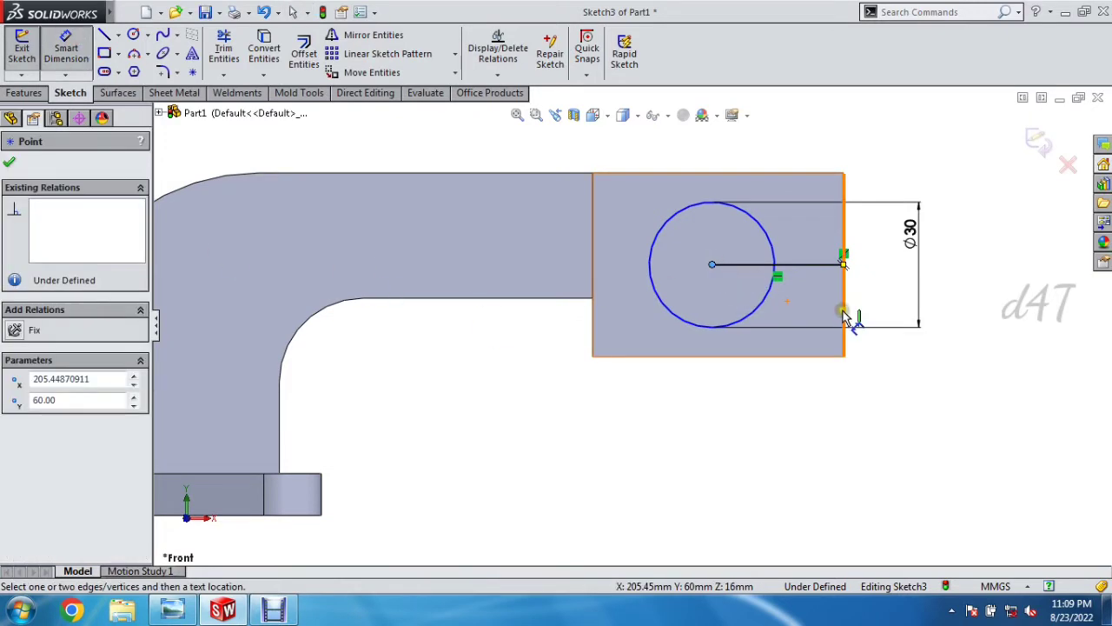
click(843, 318)
click(794, 459)
text(35)
key(Return)
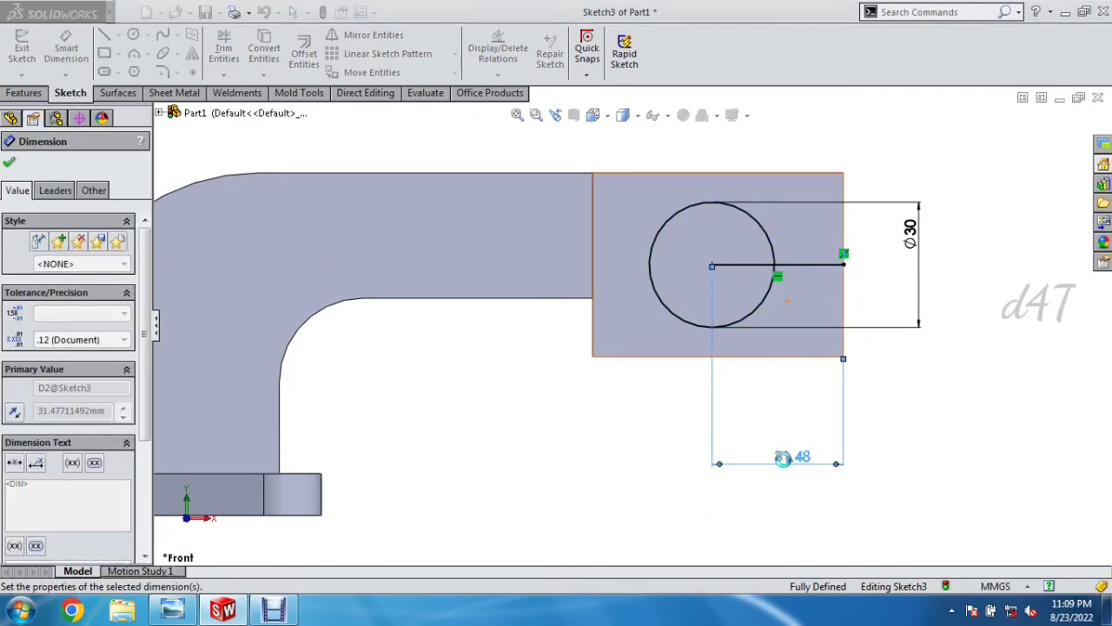
Step: Draw a center rectangle about 45 mm long and 5 mm high on the horizontal line's midpoint, running from inside the circle past the block's outer edge
key(alt+Tab)
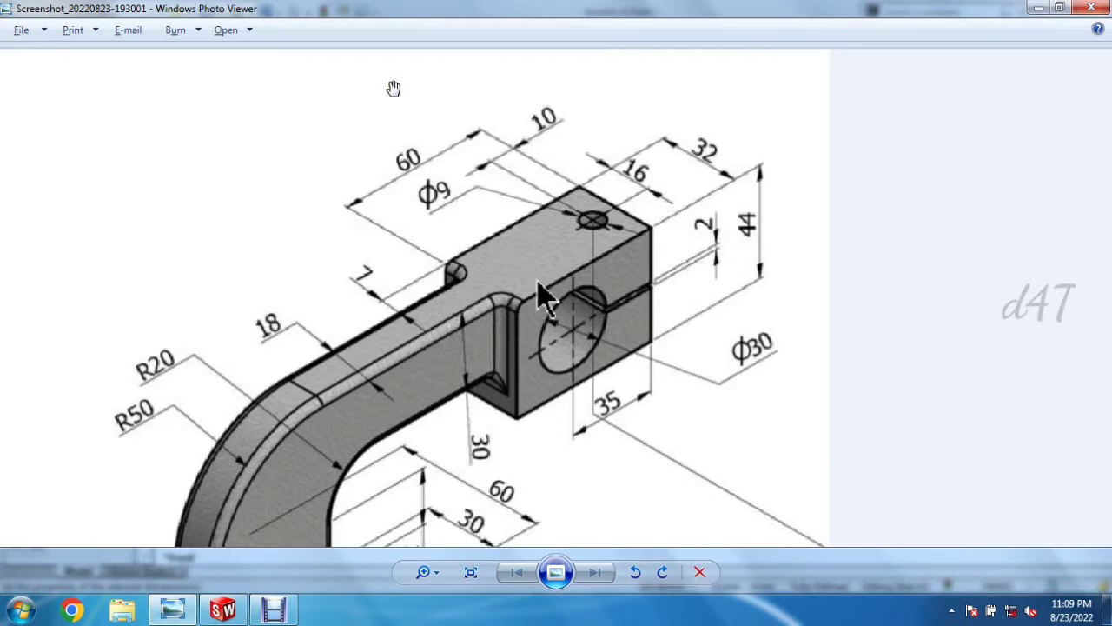
key(alt+Tab)
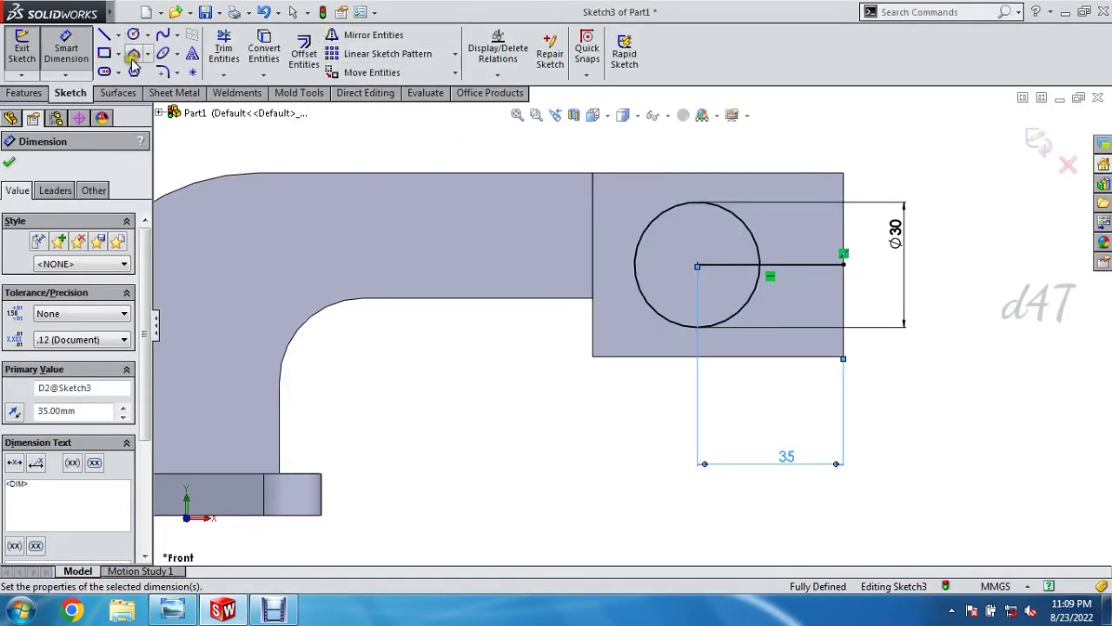
click(118, 53)
click(122, 86)
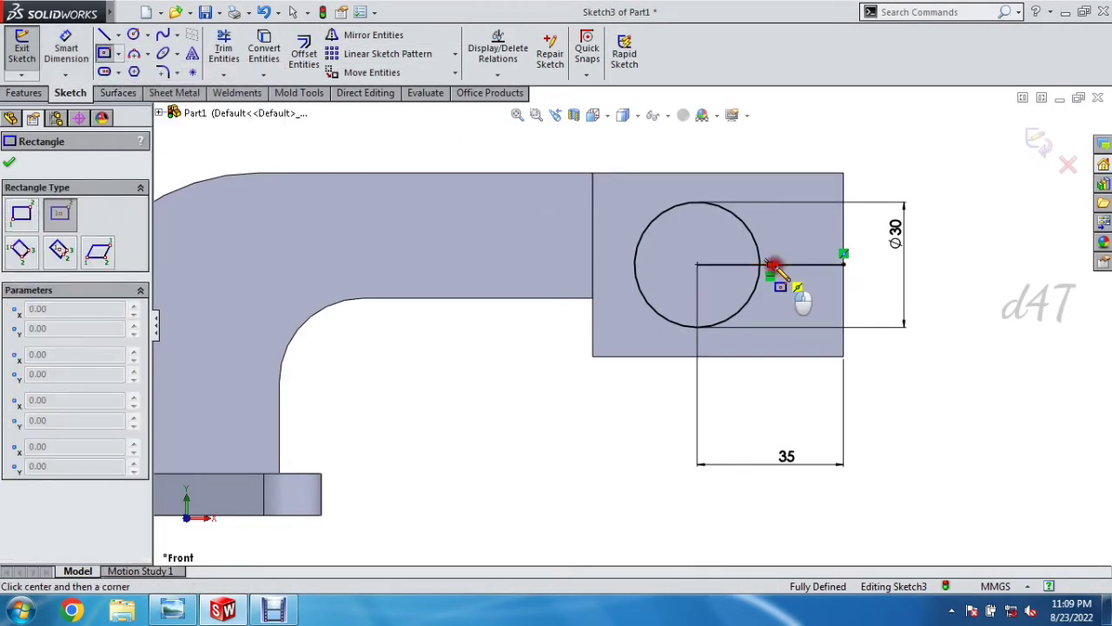
click(771, 265)
click(863, 275)
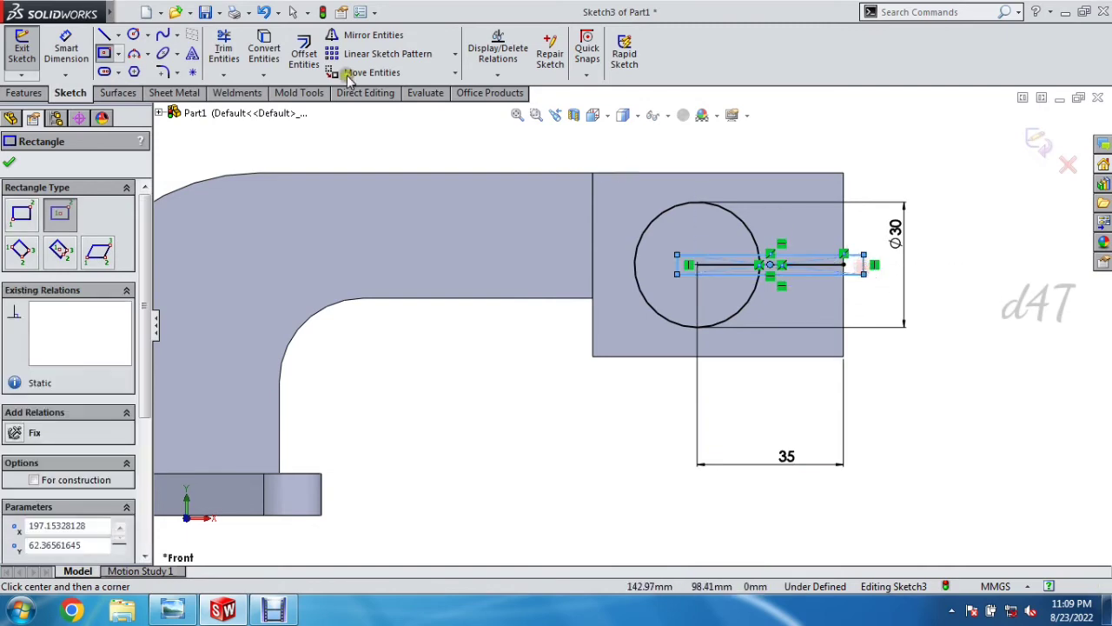
Step: Set the slot rectangle's height to 2 mm
click(70, 49)
click(865, 261)
click(948, 271)
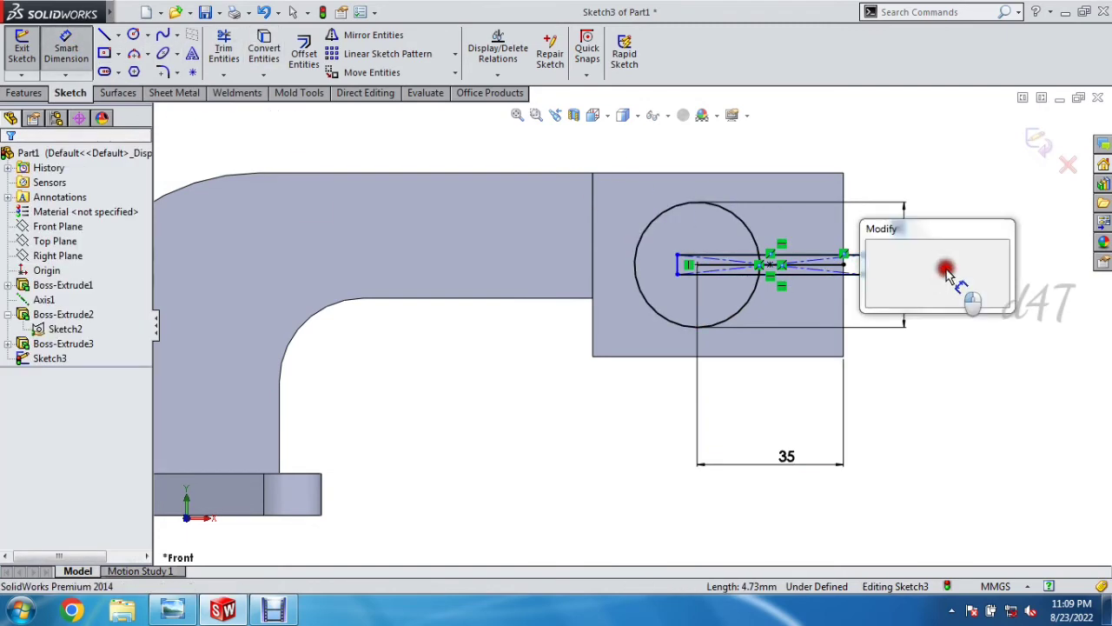
text(2)
key(Return)
Step: Add an equal relation between the slot rectangle's two long horizontal lines
scroll(851, 277, down, 3)
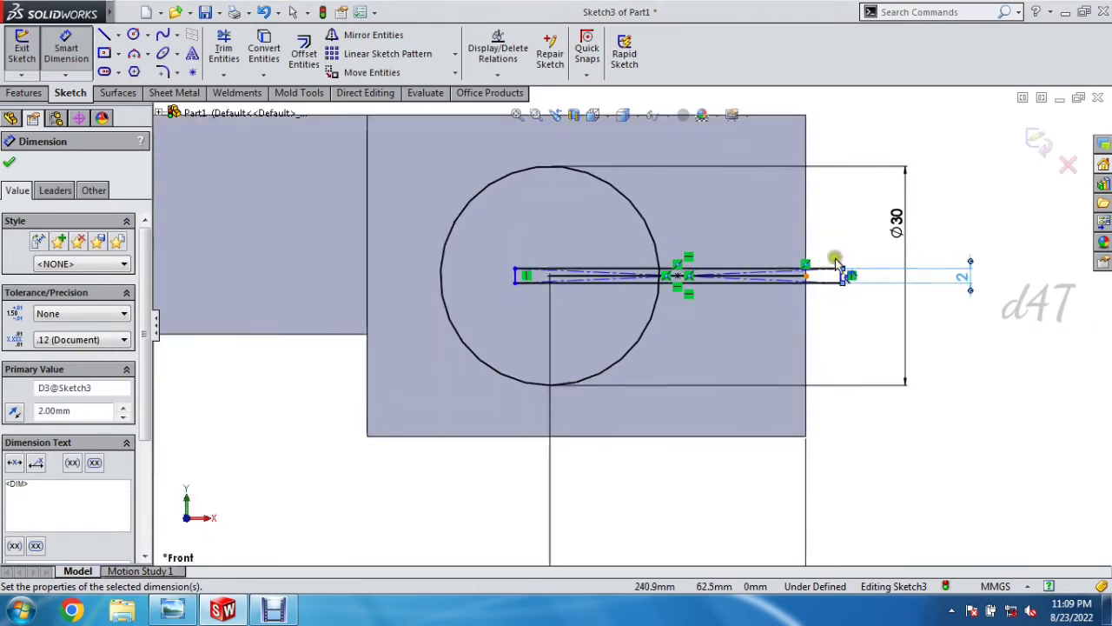
scroll(836, 265, down, 4)
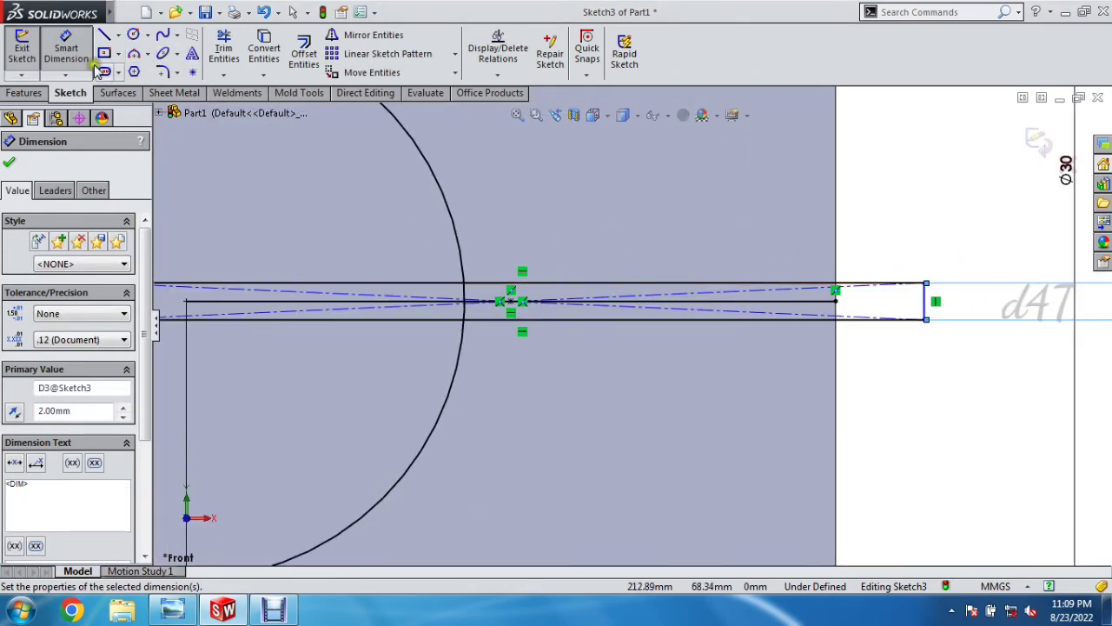
click(66, 51)
click(698, 313)
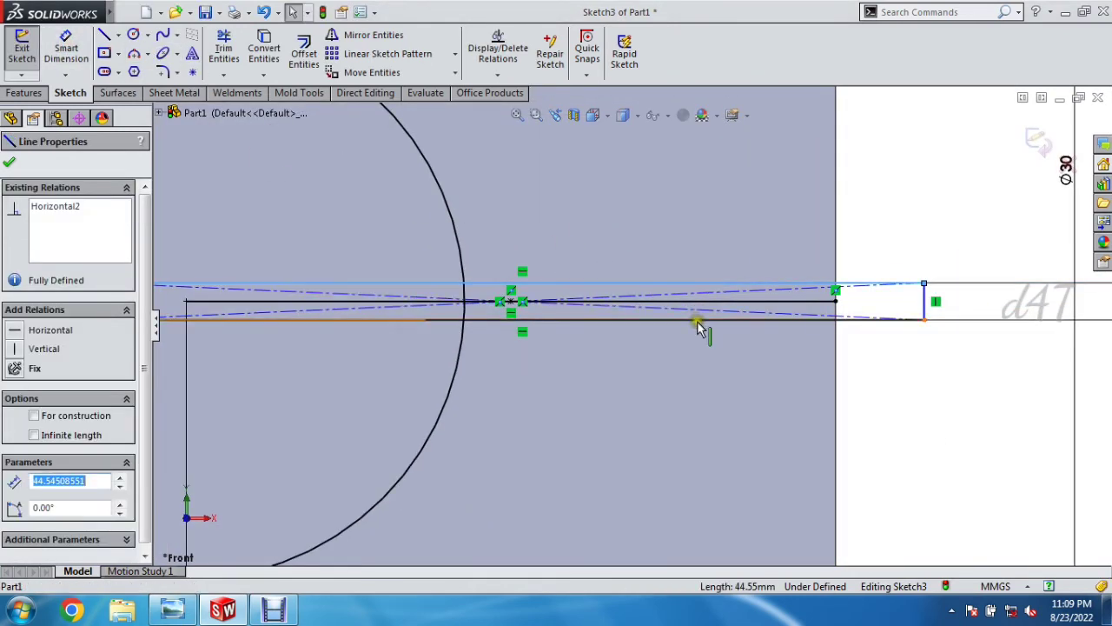
ctrl+click(697, 318)
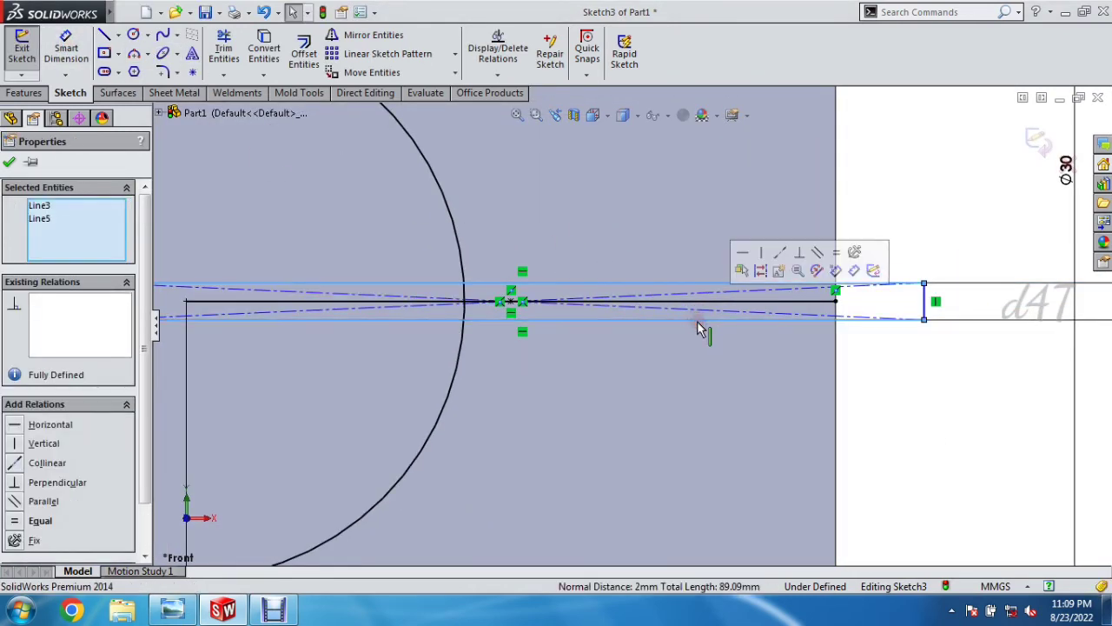
click(40, 521)
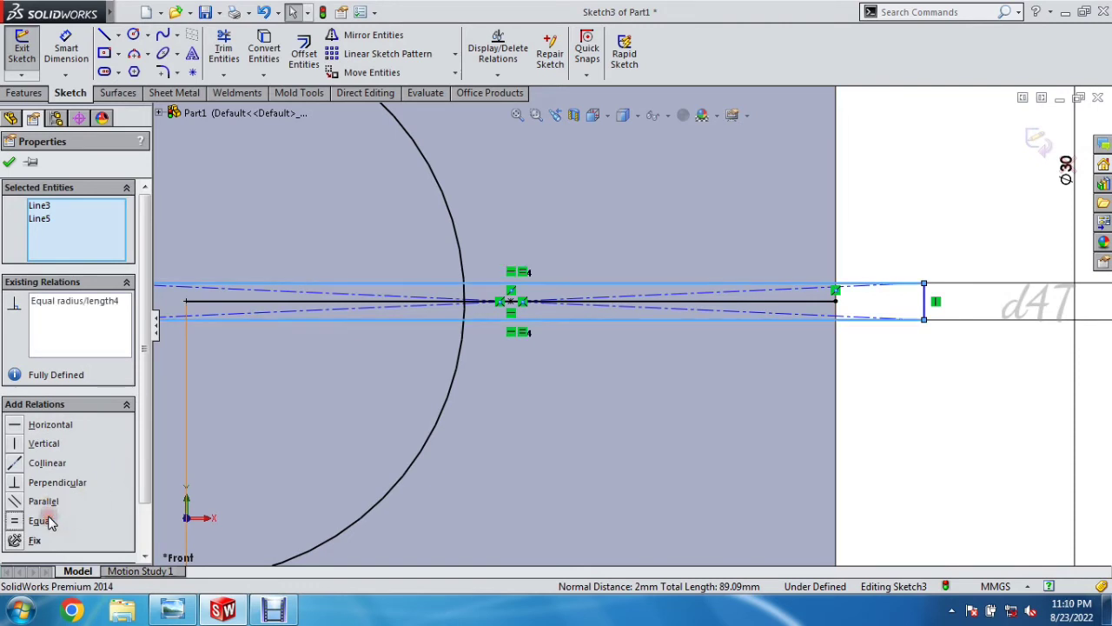
click(8, 162)
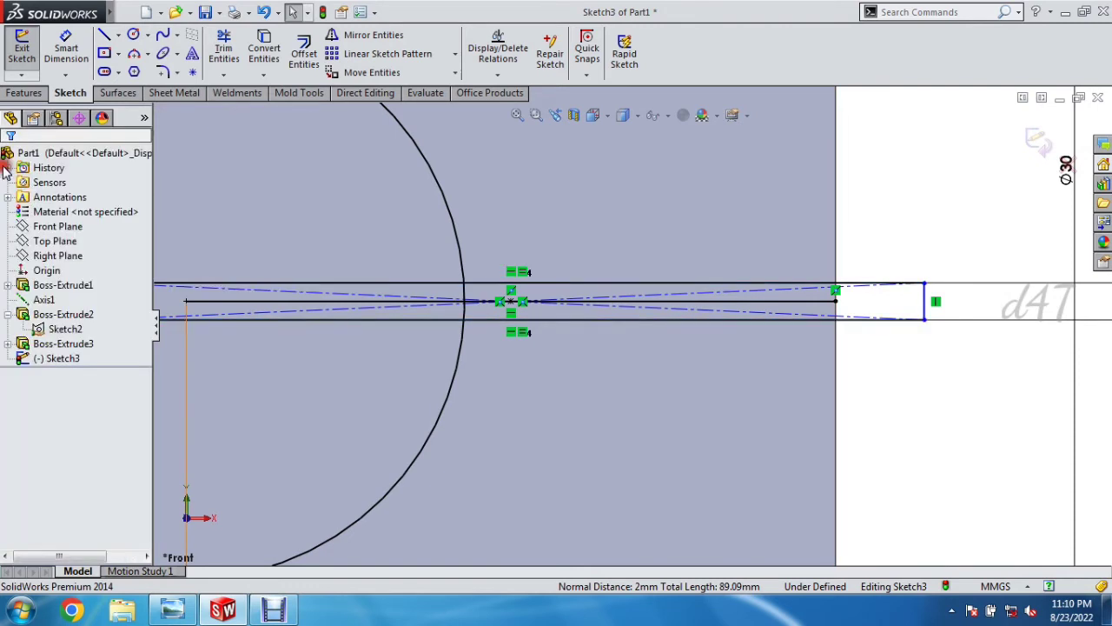
Step: Start an Extruded Cut from the circle-and-slot sketch with a Through All end condition
key(alt+Tab)
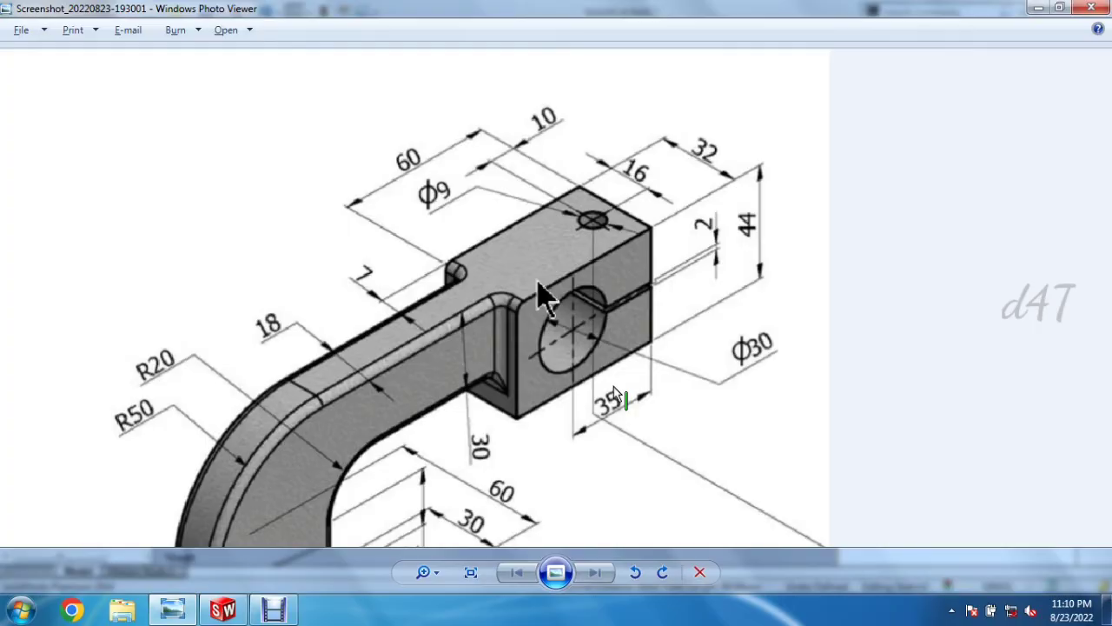
key(alt+Tab)
scroll(566, 328, down, 4)
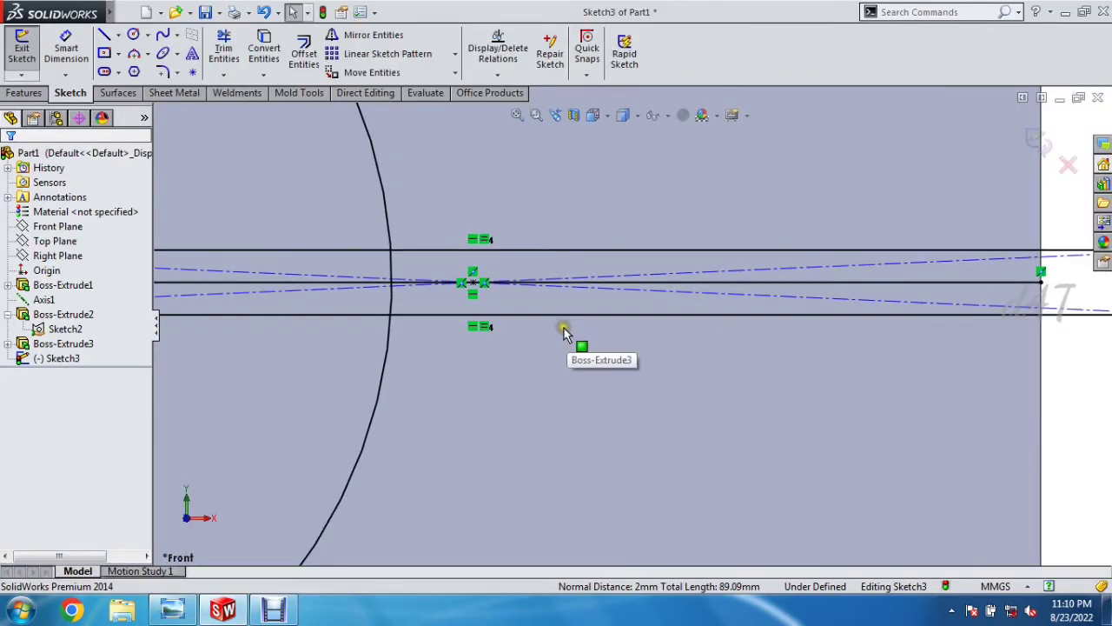
scroll(531, 313, up, 1)
click(25, 93)
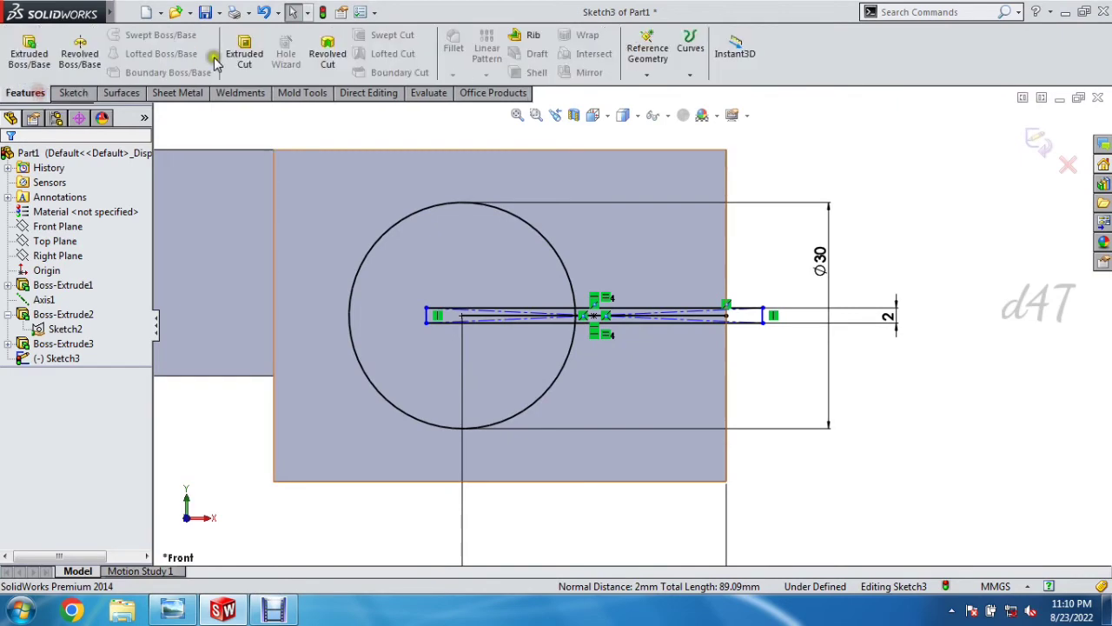
click(239, 54)
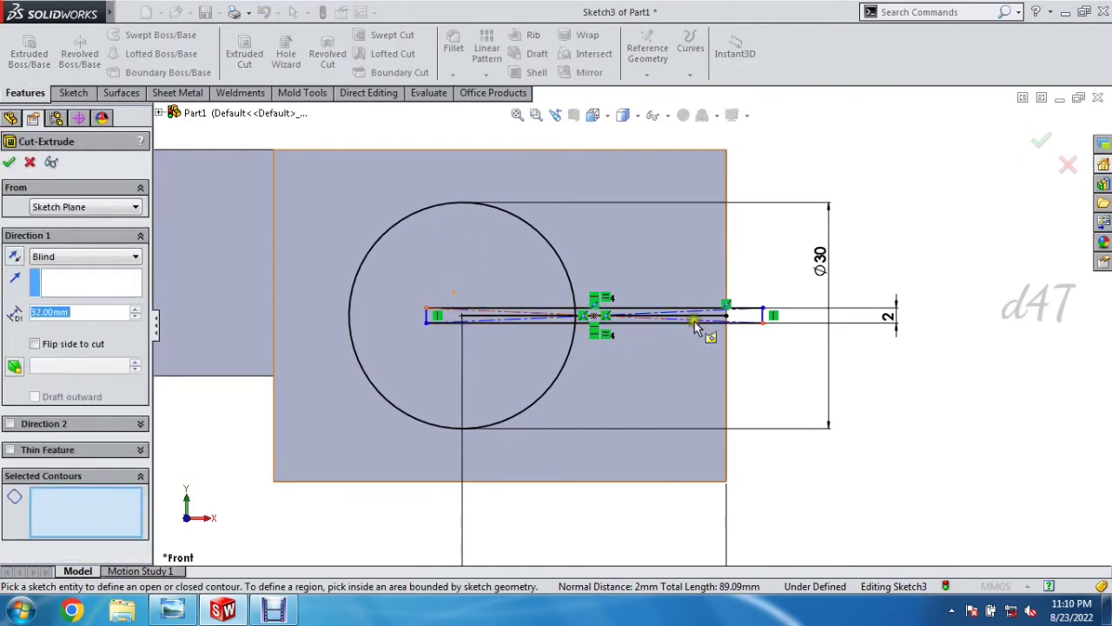
right_click(902, 254)
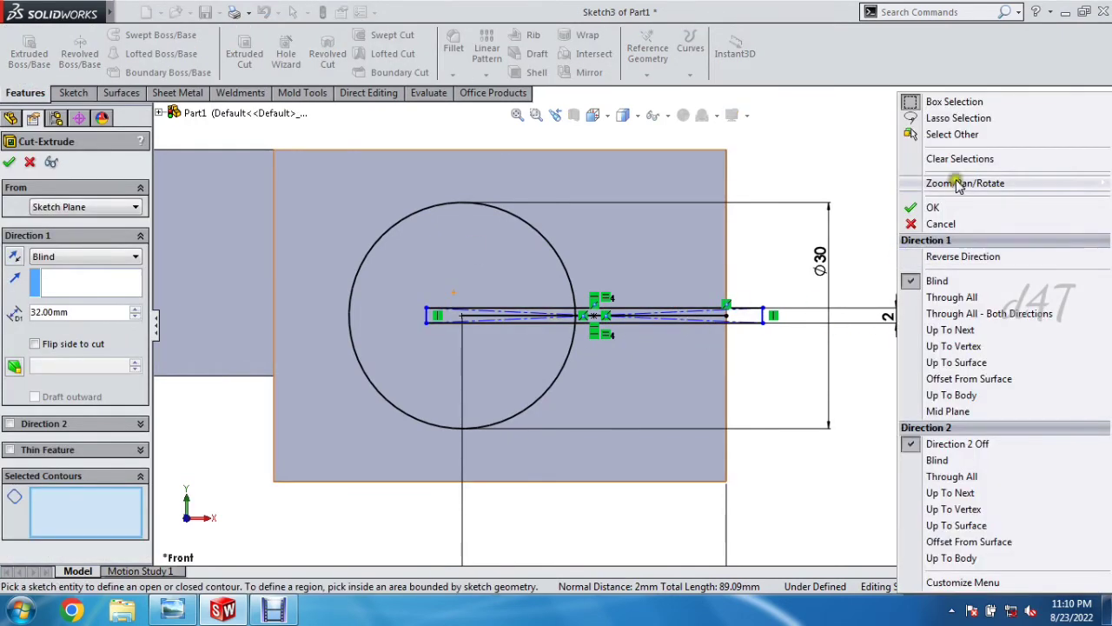
mouse_move(947, 183)
click(768, 250)
drag(809, 252, 777, 264)
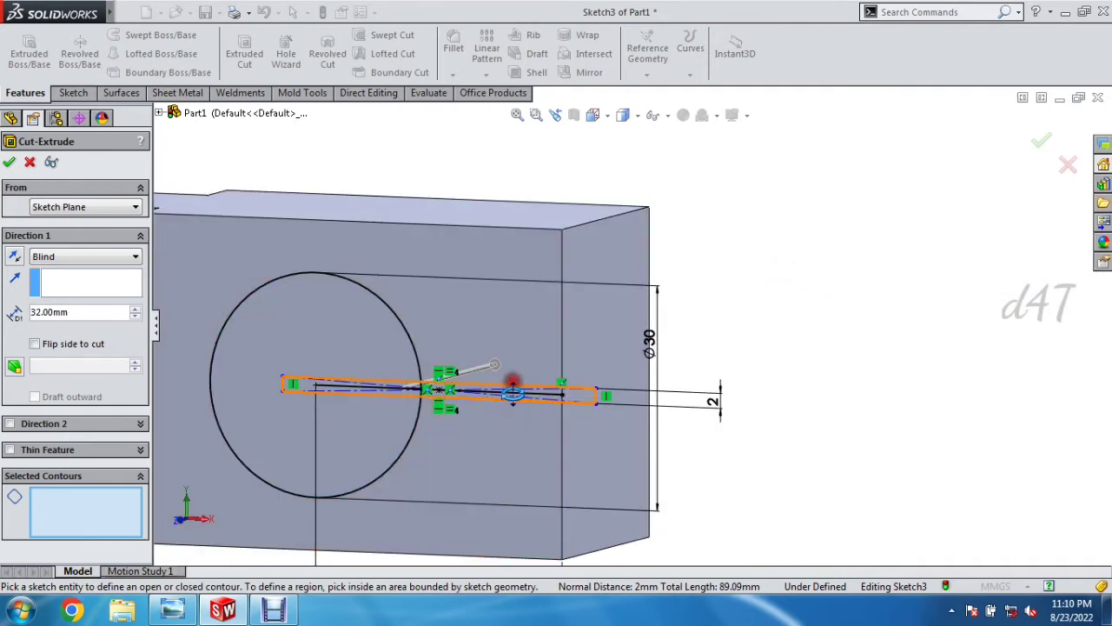
click(84, 256)
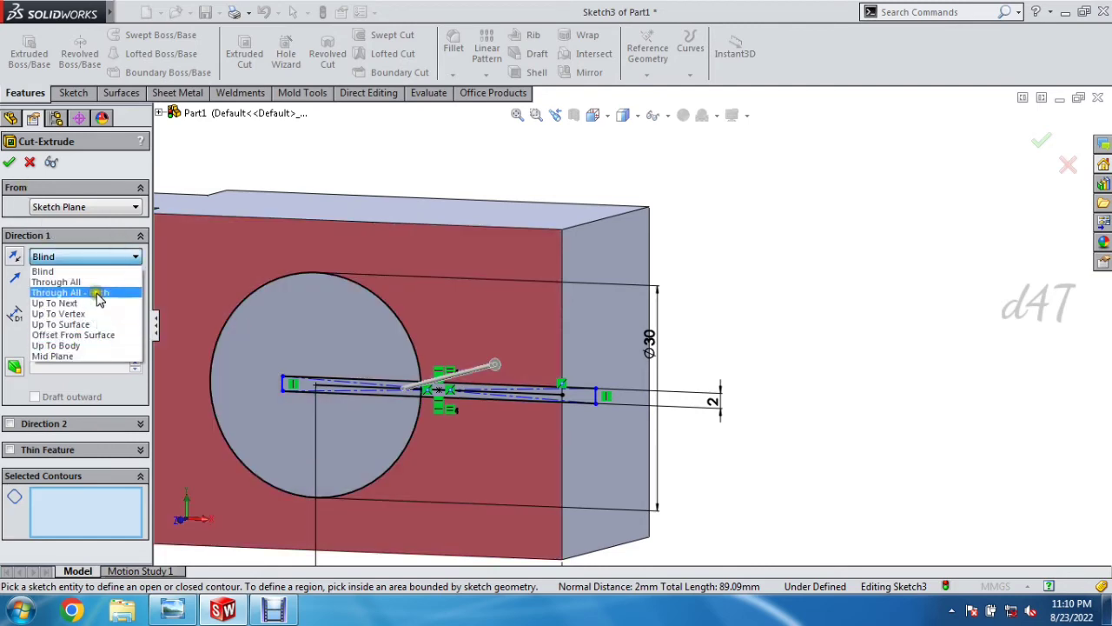
click(57, 274)
click(9, 164)
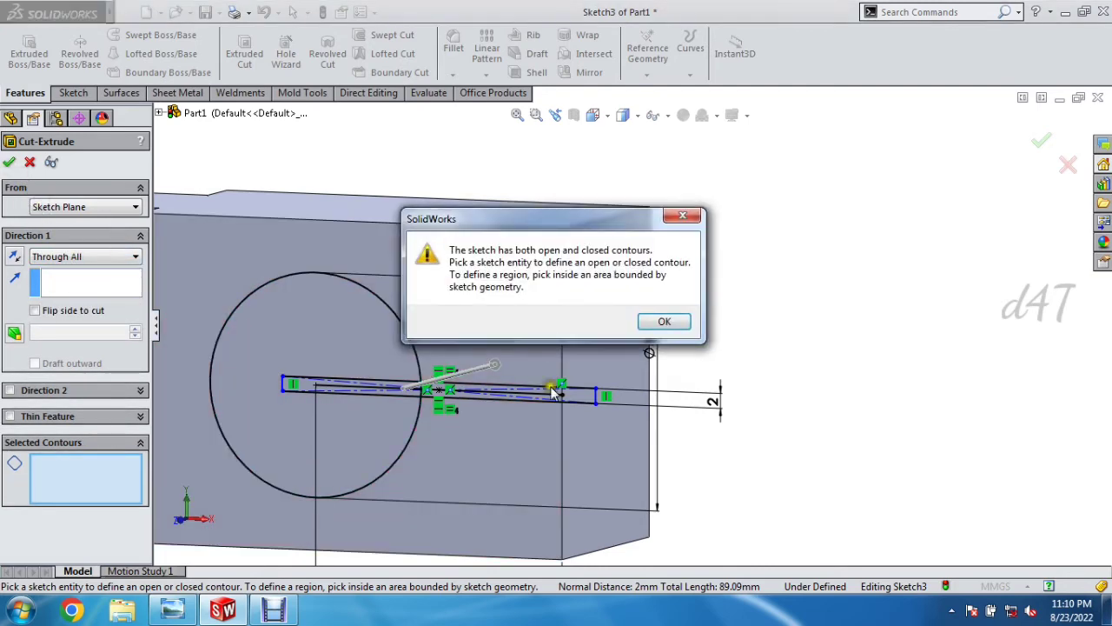
Step: Select the circle region and the slot rectangle as the contours and complete the cut through the end block
click(665, 323)
click(306, 357)
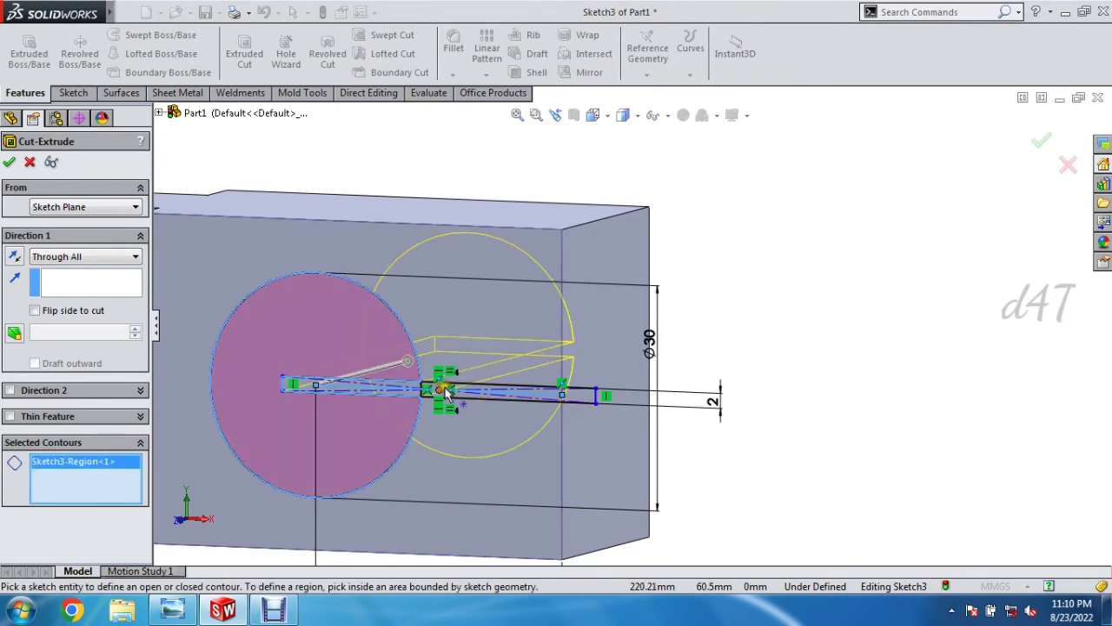
click(484, 390)
right_click(783, 396)
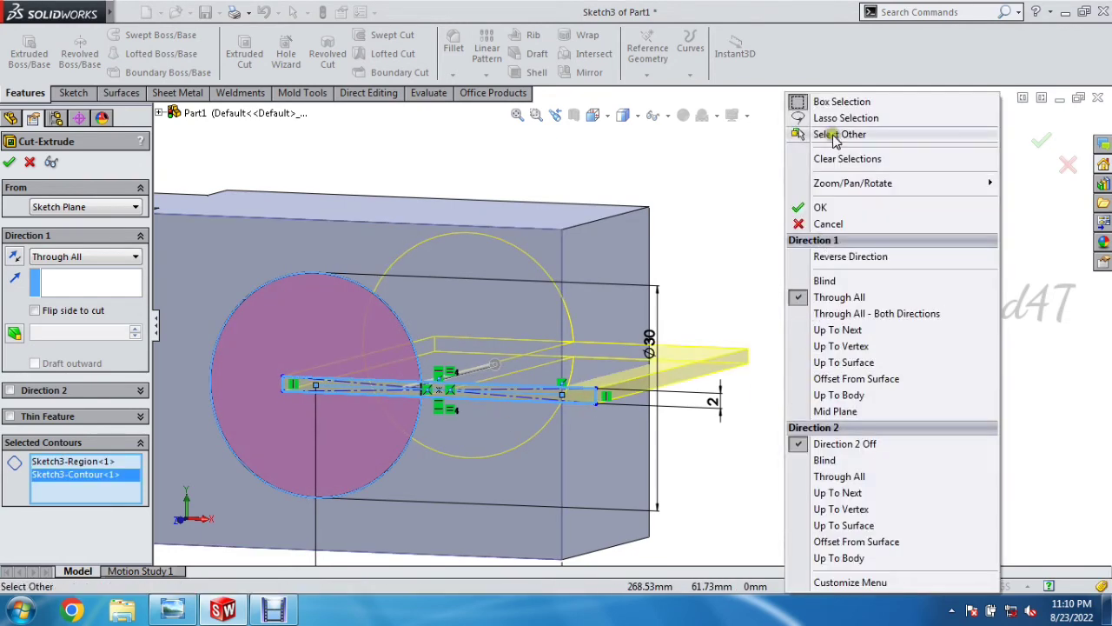
mouse_move(844, 181)
click(691, 246)
drag(750, 264, 706, 207)
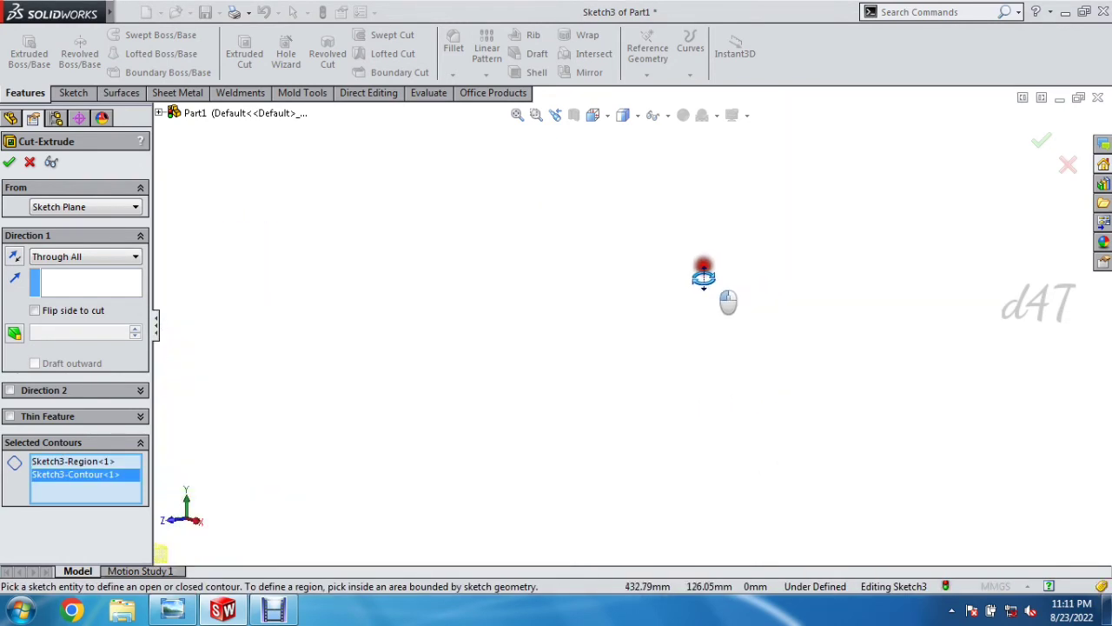
click(11, 163)
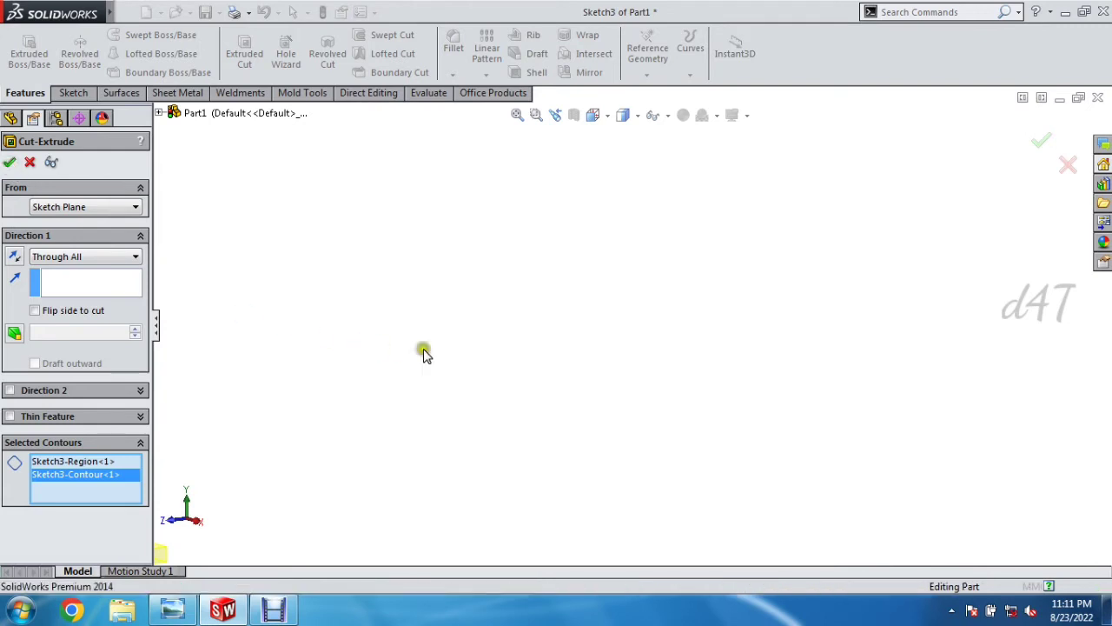
Step: Start a new sketch on the upper face of the arm and end block
right_click(365, 373)
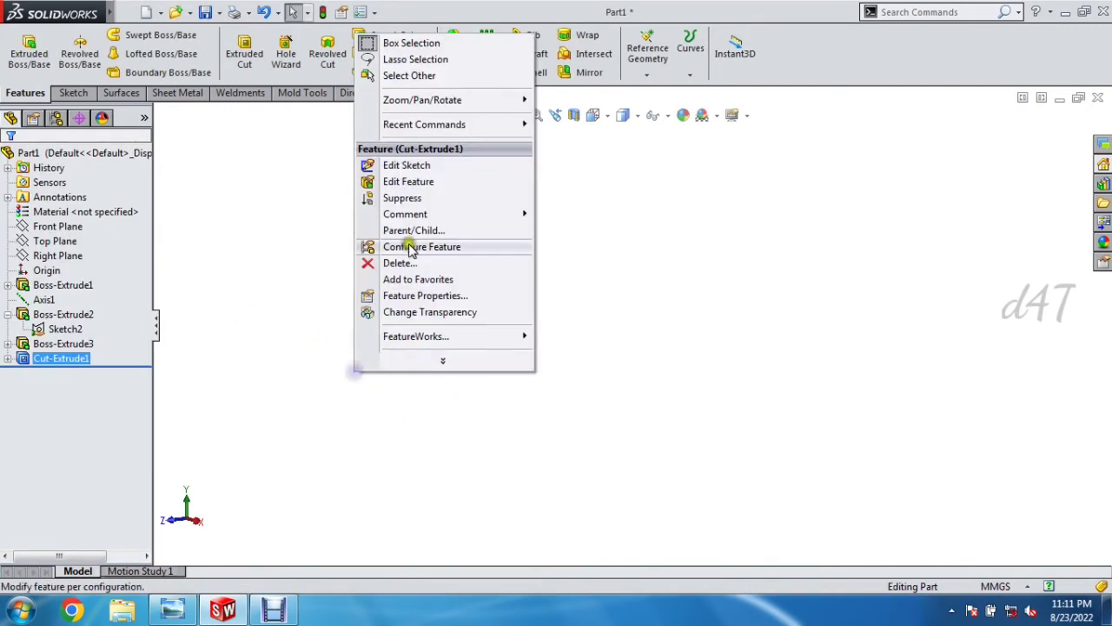
mouse_move(434, 99)
click(566, 177)
drag(284, 470, 826, 304)
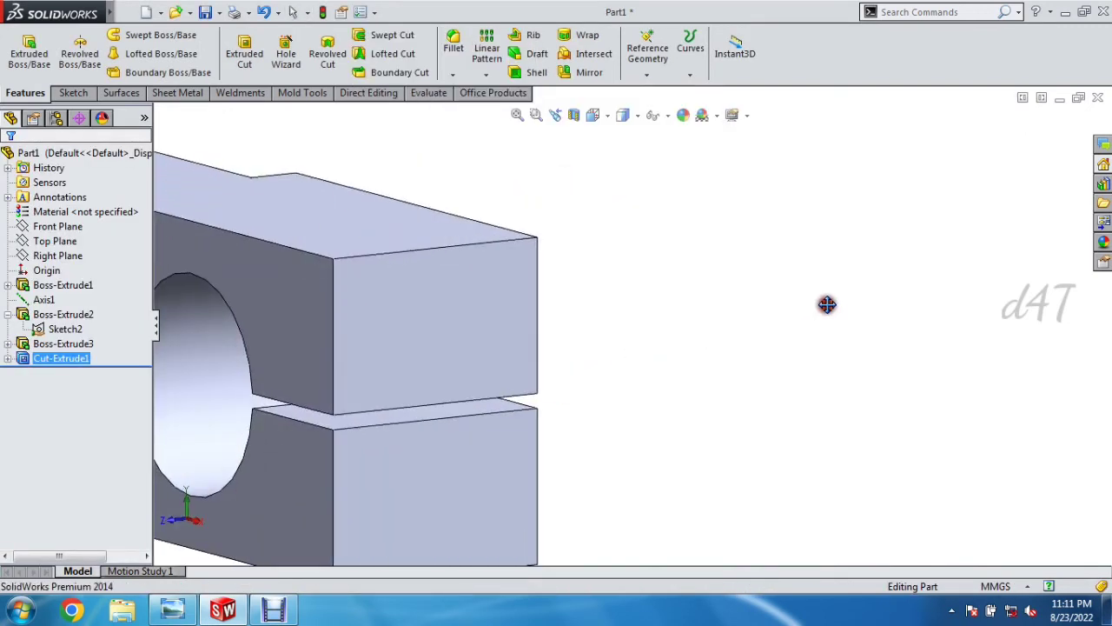
drag(629, 426, 899, 384)
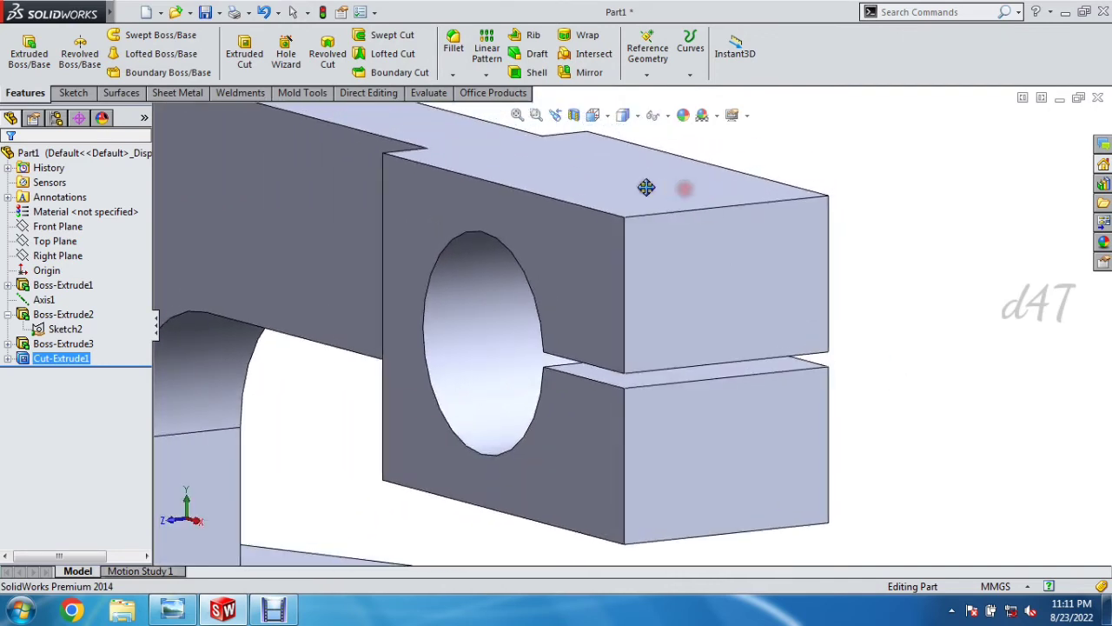
right_click(596, 179)
click(628, 187)
click(628, 187)
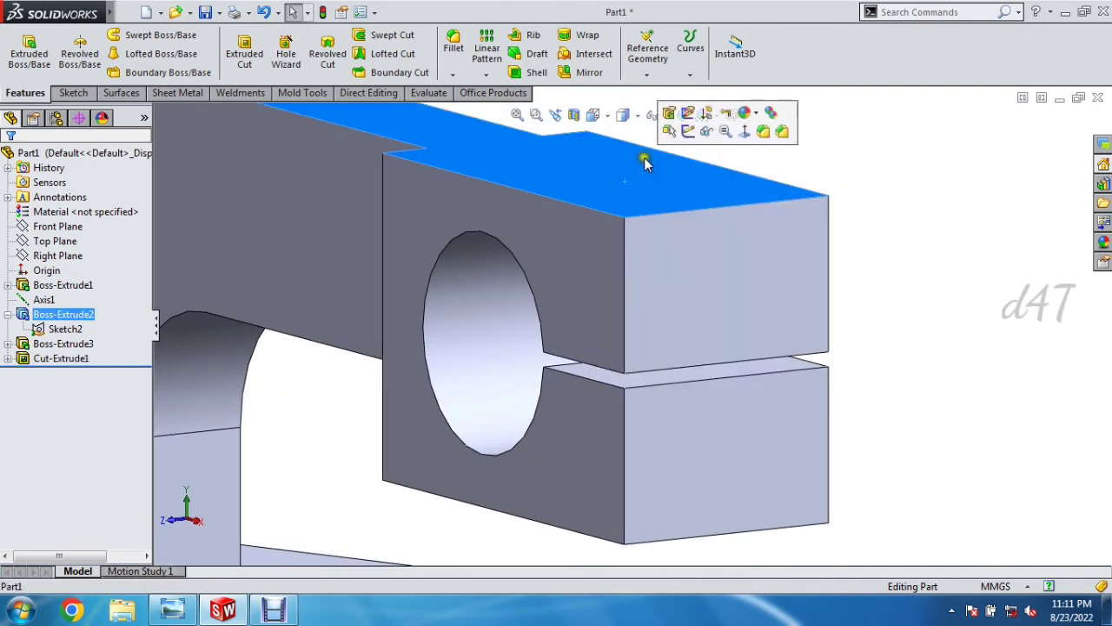
click(692, 136)
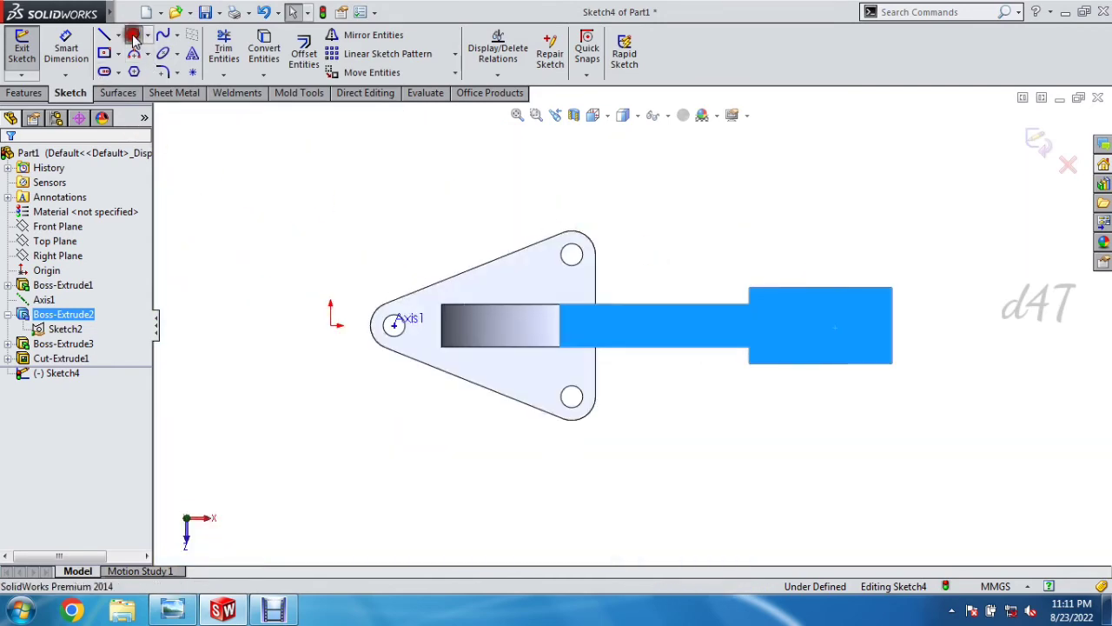
Step: Sketch a circle about 11 mm in diameter near the end block's outer end, centred in line with the origin
click(133, 37)
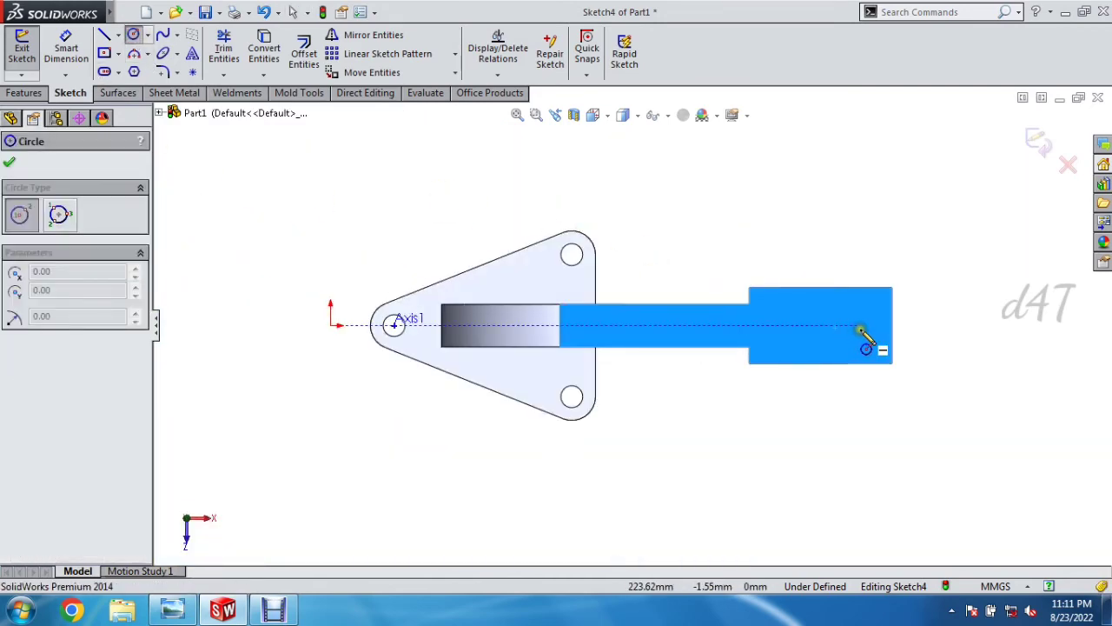
click(862, 326)
click(878, 344)
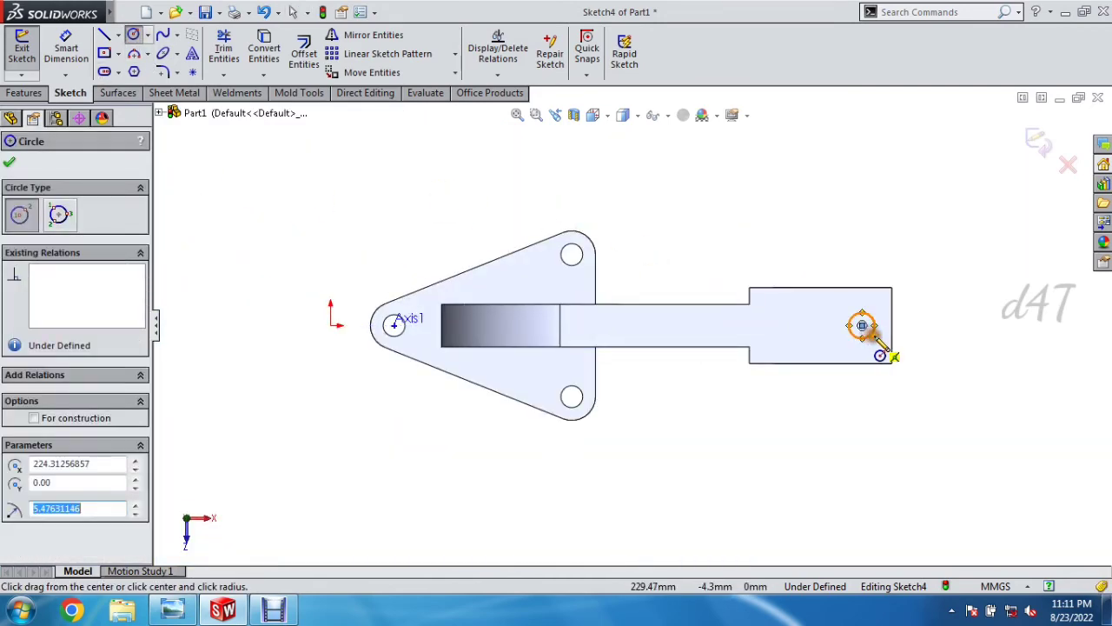
Step: Set the circle's diameter to 9 mm, as given in the reference drawing
key(alt+Tab)
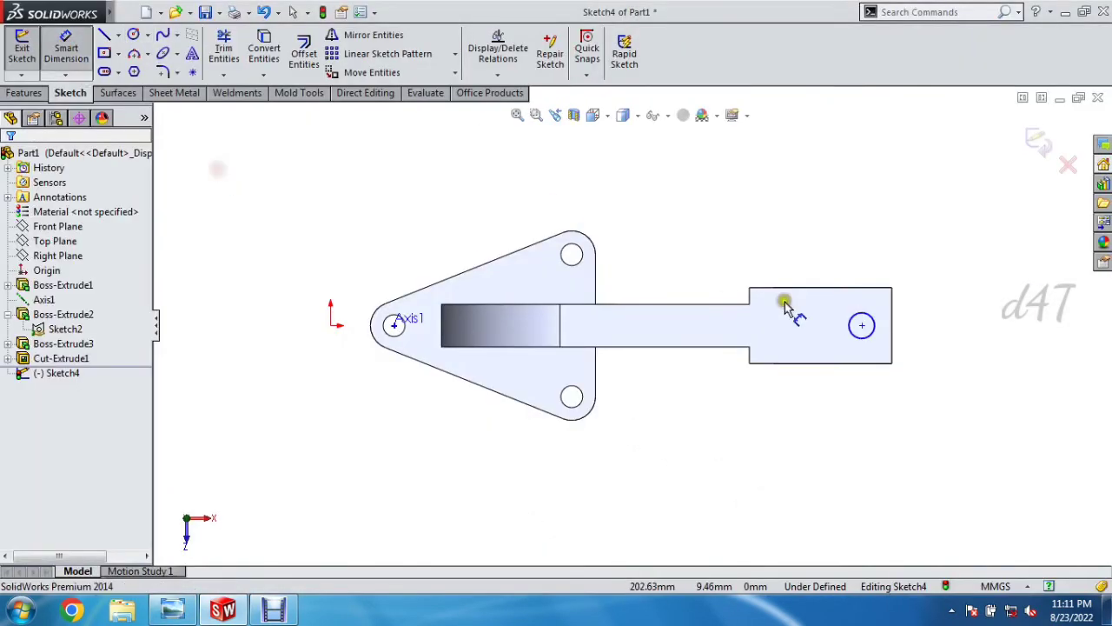
click(852, 315)
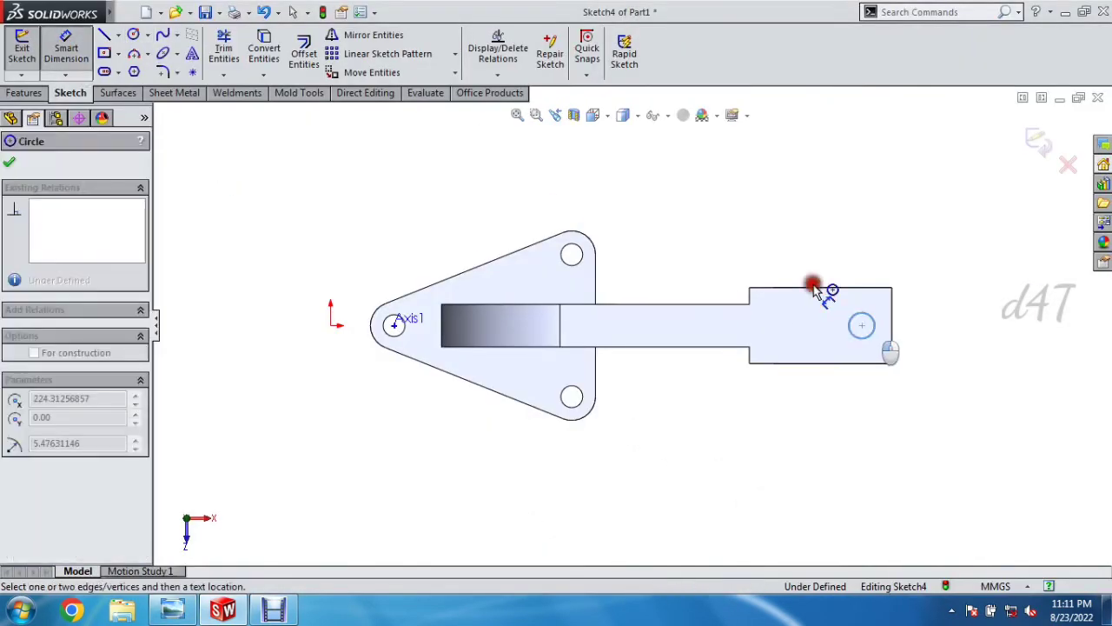
click(807, 215)
key(Return)
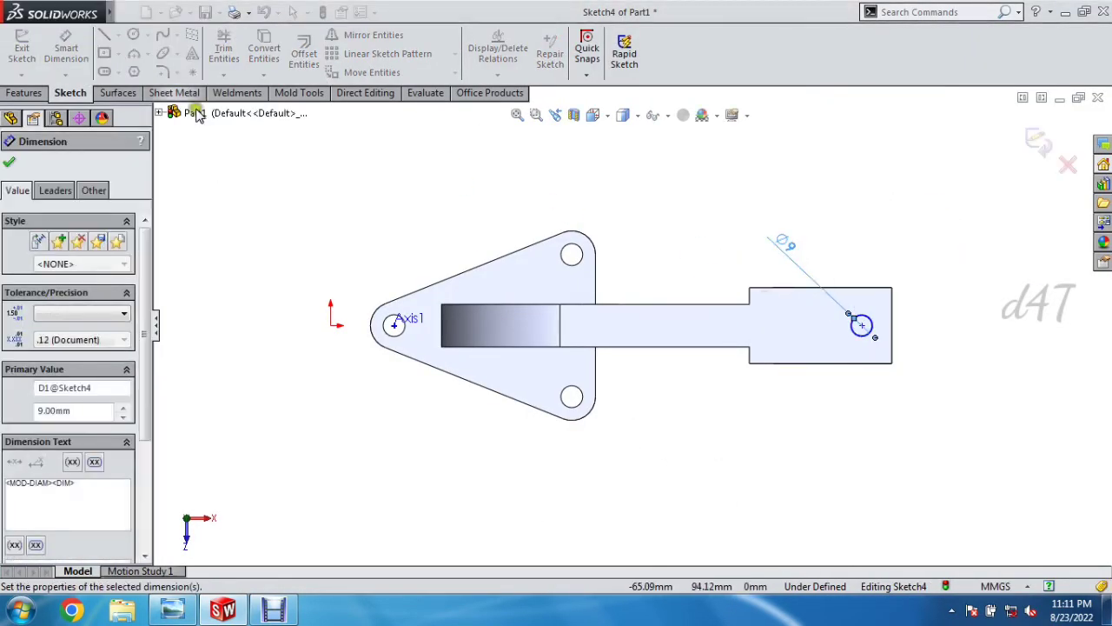
Step: Set the distance from the circle's centre to the midpoint of the end block's outer edge to 10 mm
click(862, 326)
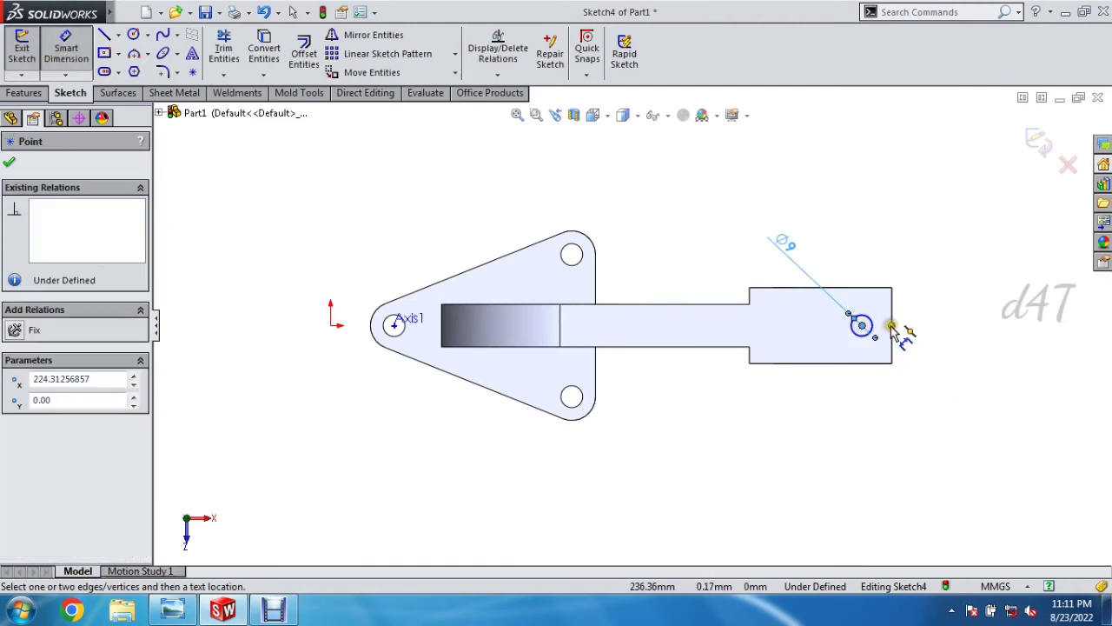
click(892, 326)
click(884, 451)
key(alt+Tab)
key(alt+Tab)
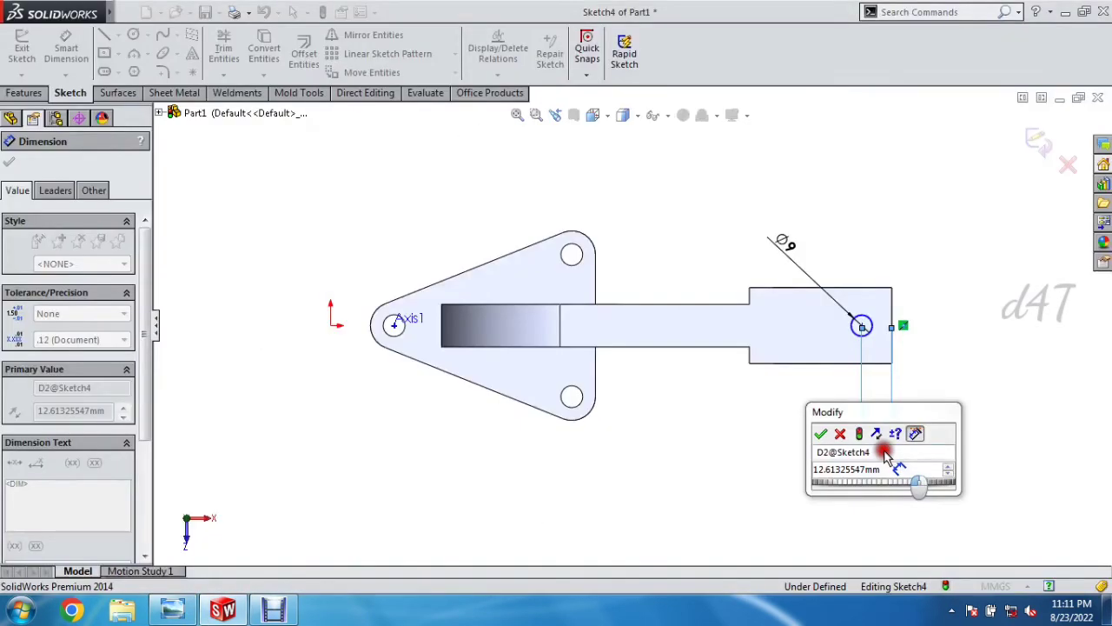
text(10)
key(Return)
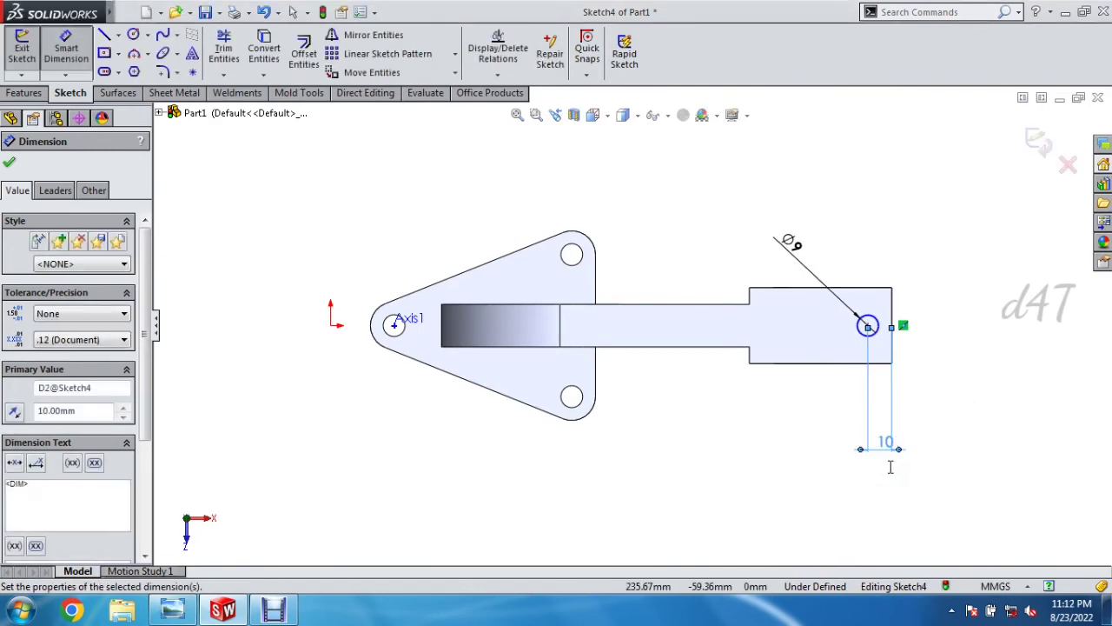
Step: Dimension the circle's centre 16 mm from the end block's long side edge
key(alt+Tab)
key(alt+Tab)
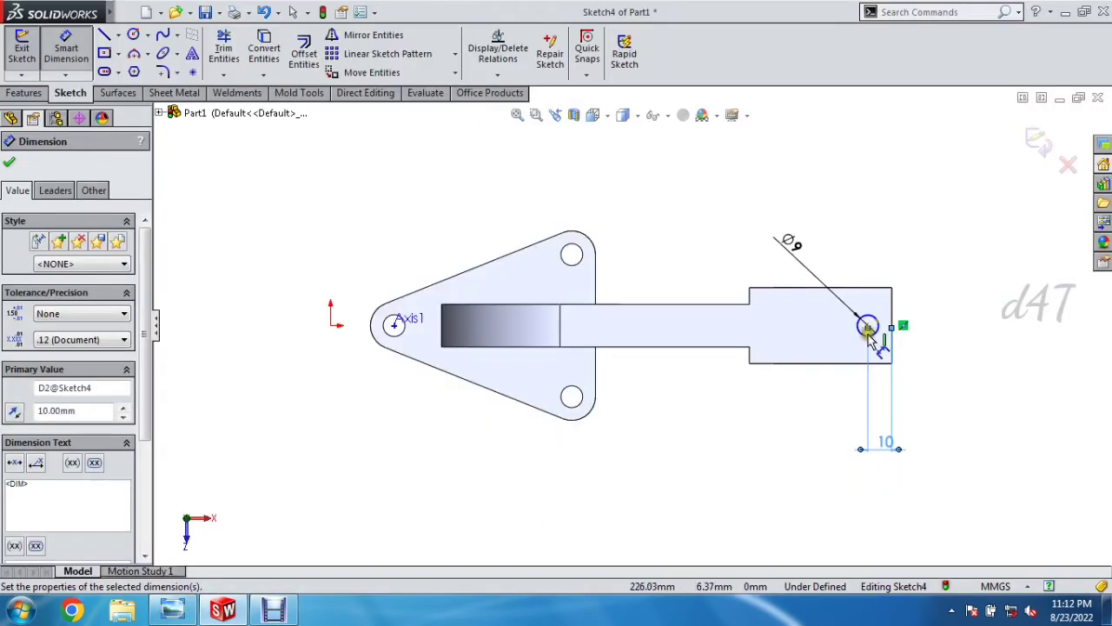
click(884, 297)
click(869, 326)
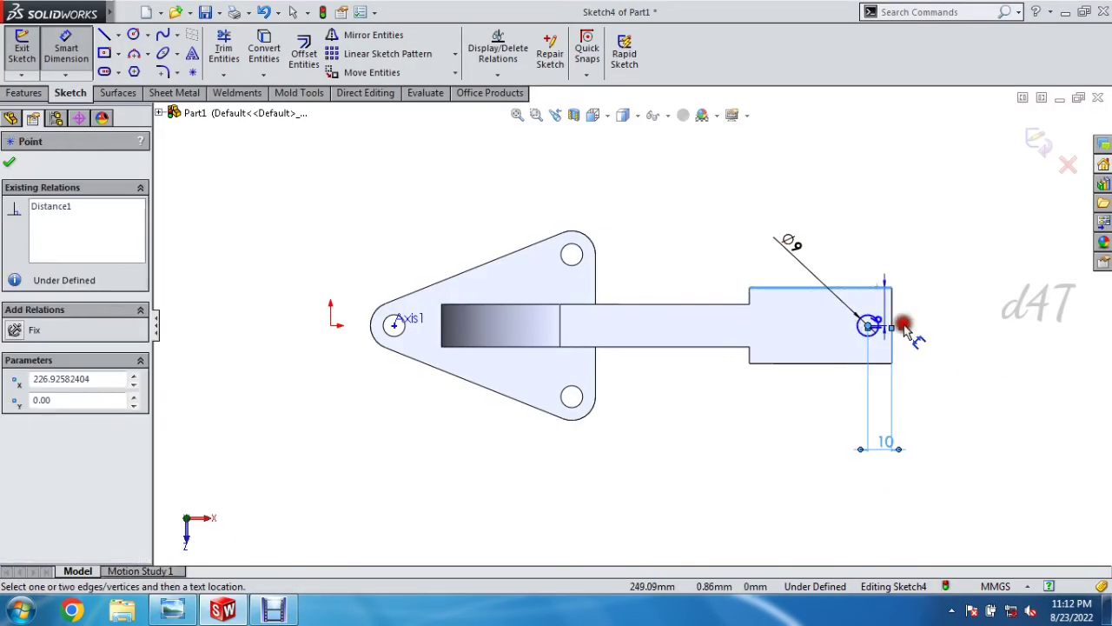
click(899, 323)
key(Return)
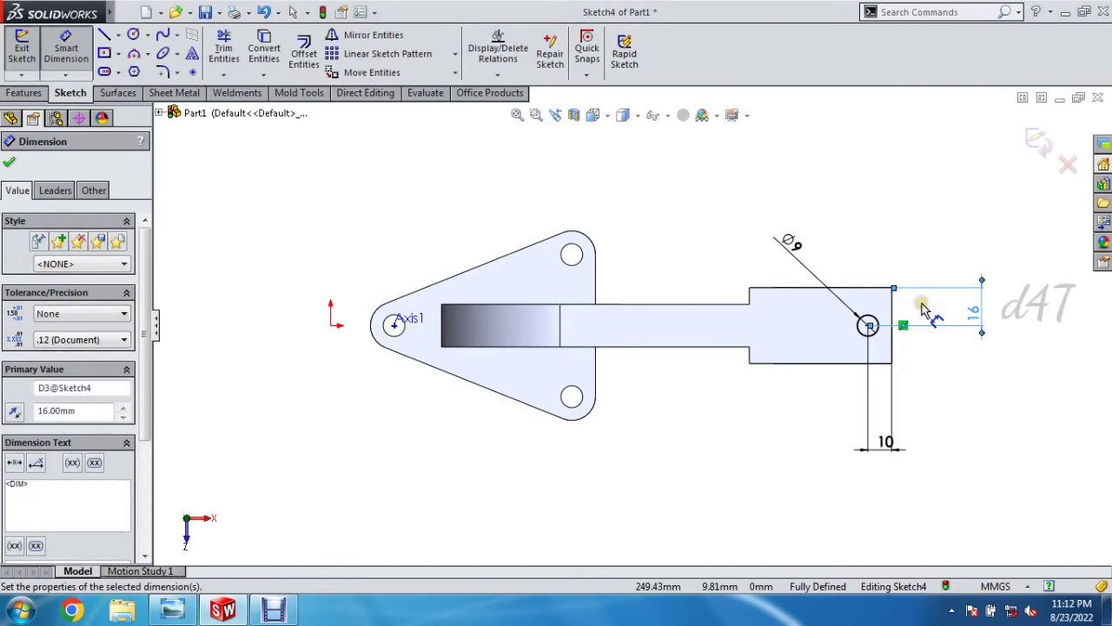
Step: Cut the 9 mm circle all the way down through the end block with an Extruded Cut
key(alt+Tab)
key(alt+Tab)
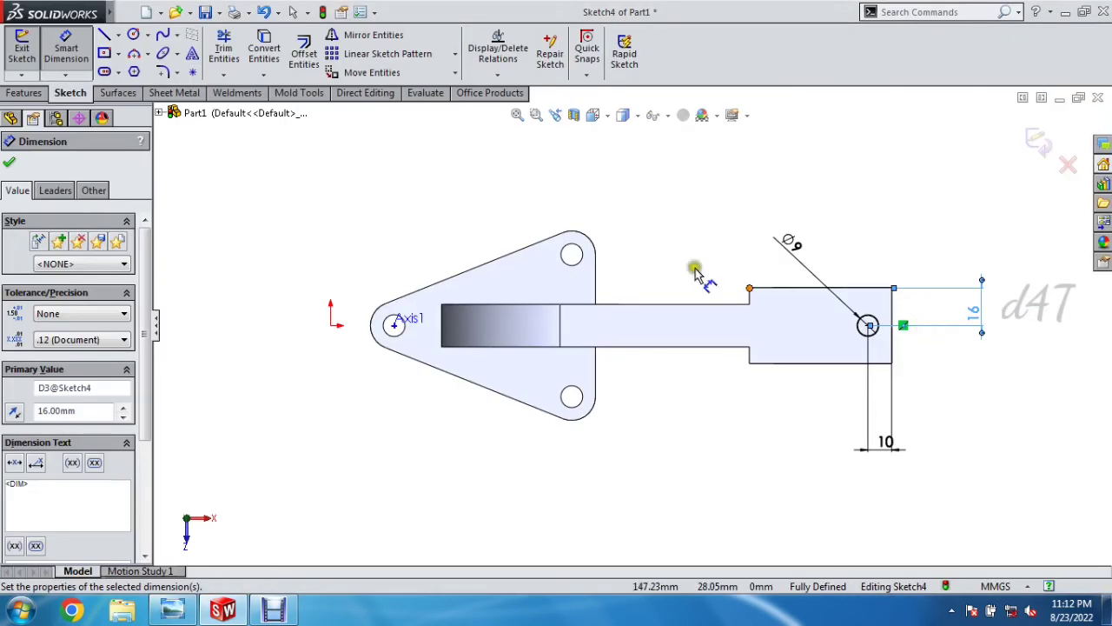
click(13, 165)
click(24, 92)
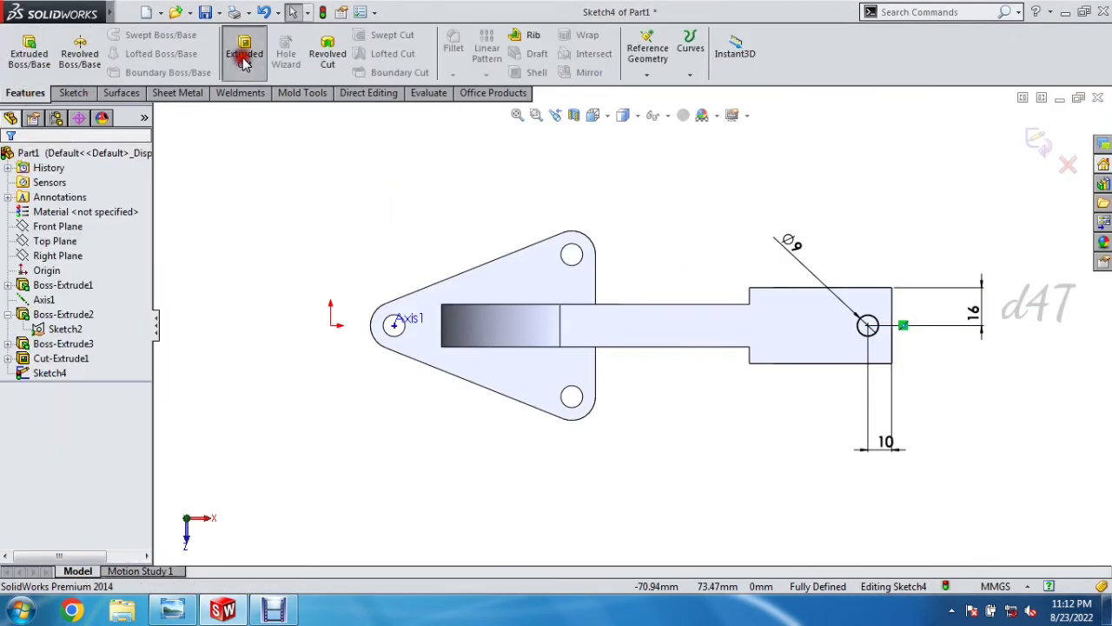
click(244, 53)
right_click(732, 393)
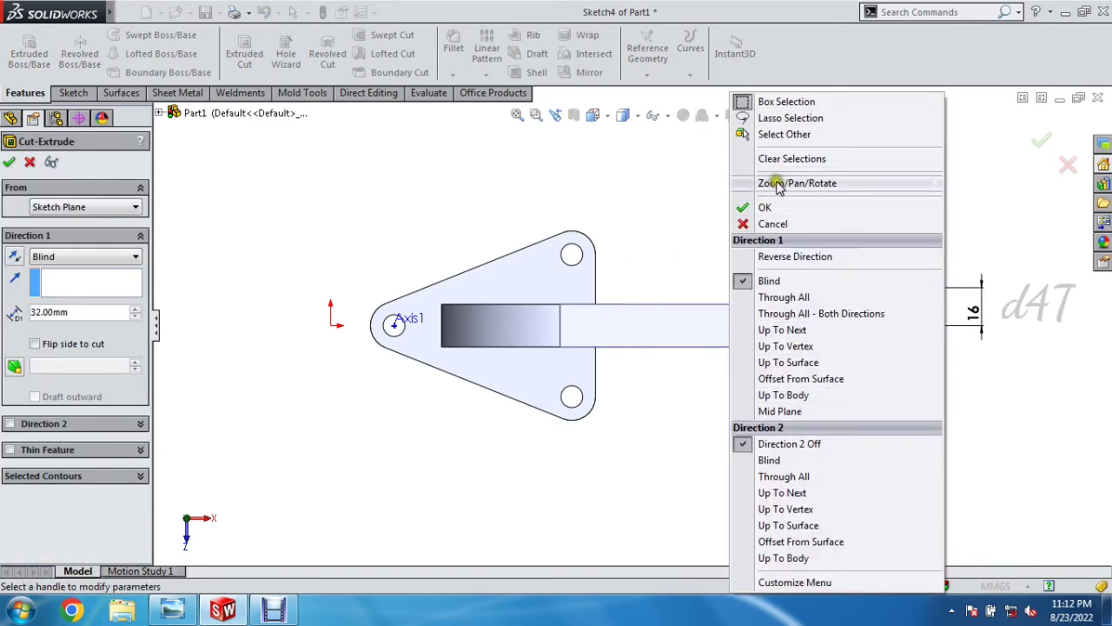
mouse_move(794, 176)
click(609, 249)
drag(770, 365, 809, 191)
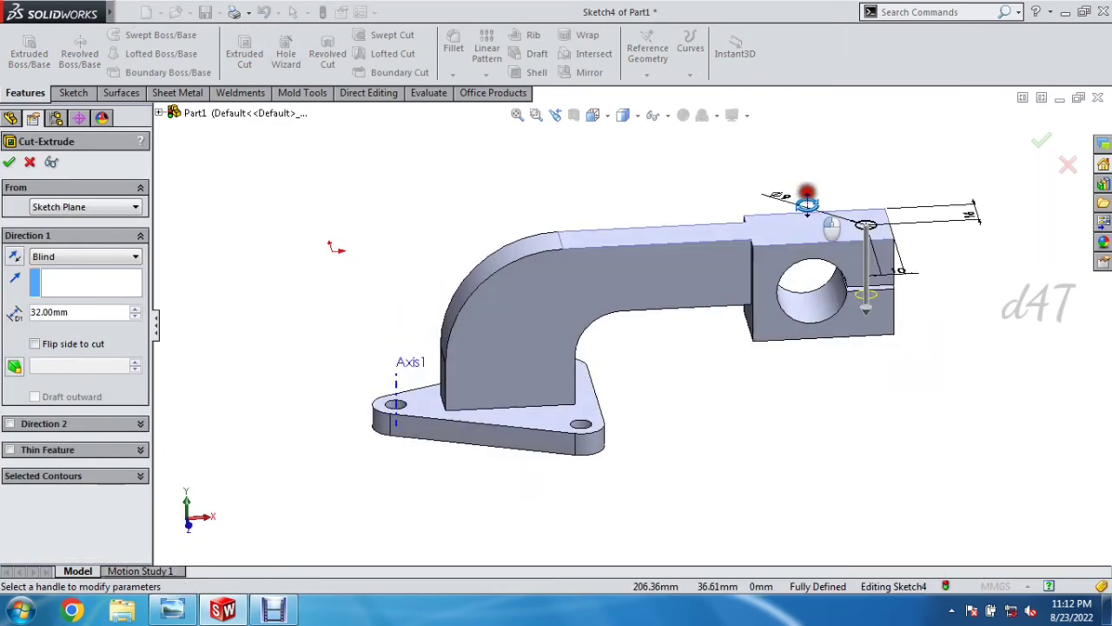
click(120, 257)
click(113, 293)
click(9, 162)
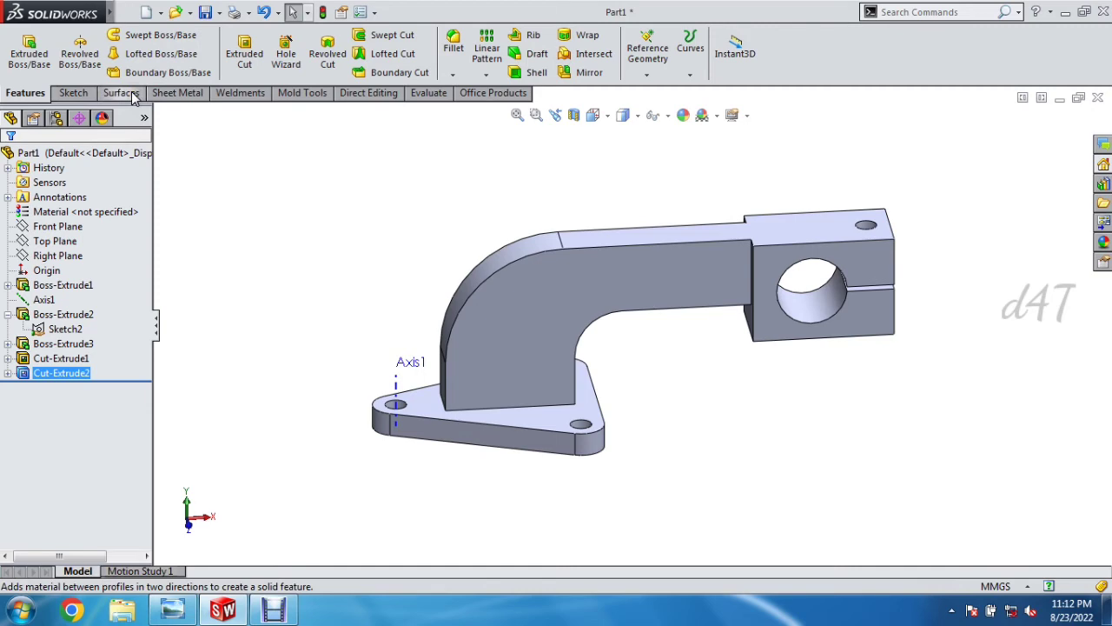
Step: Consult the reference drawing for the remaining details of the arm and end block
key(alt+Tab)
key(alt+Tab)
key(alt+Tab)
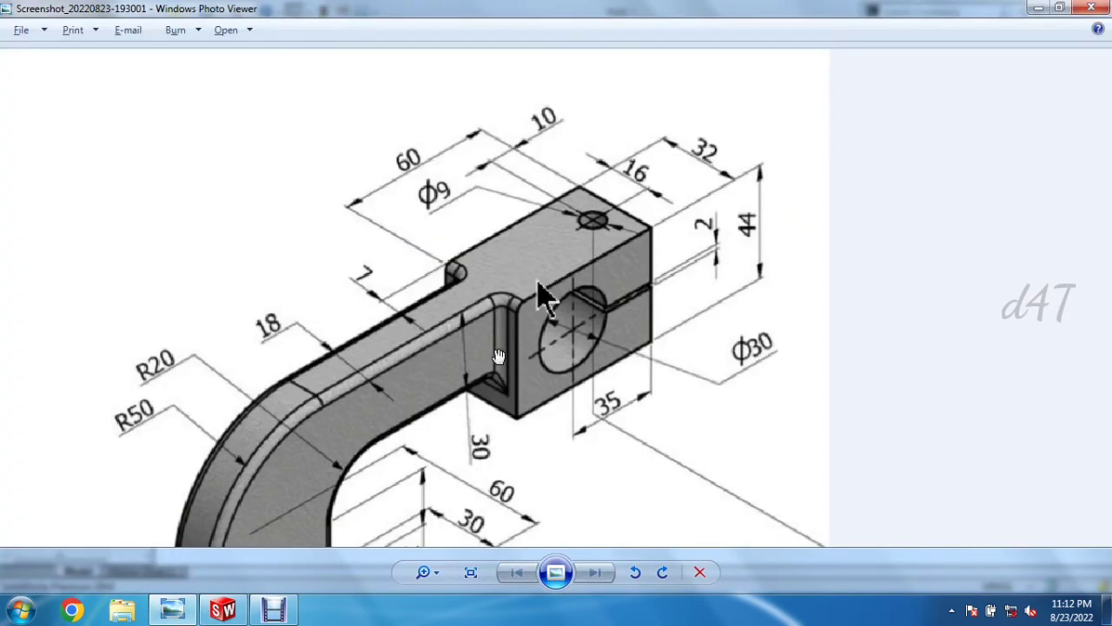
key(alt+Tab)
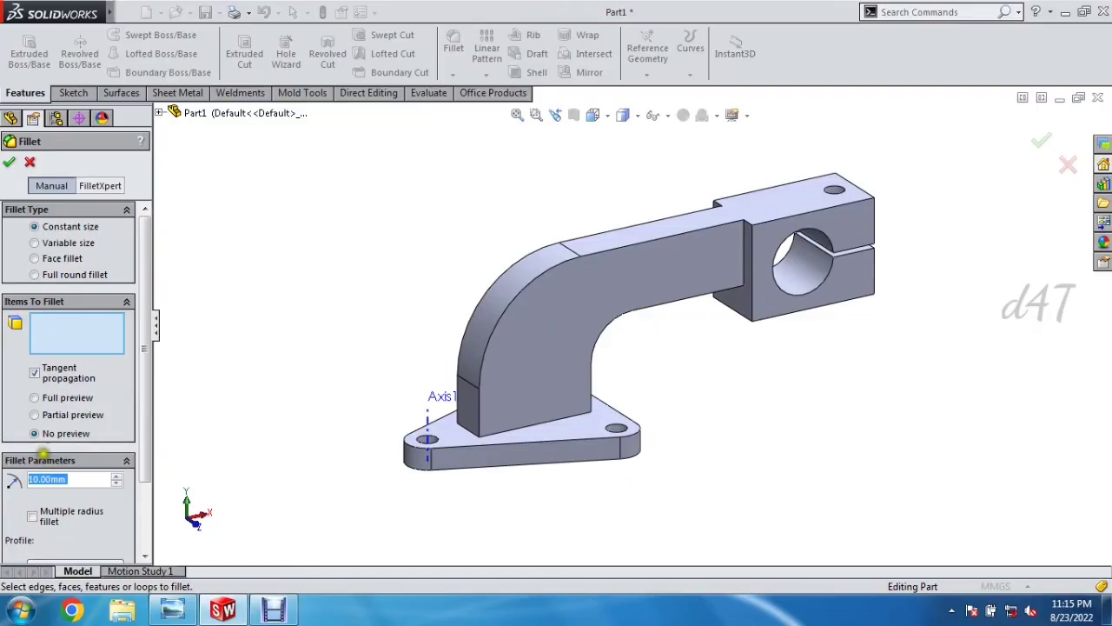
Step: Fillet the upper outer edge of the triangular base plate all around with a 3 mm radius
text(3)
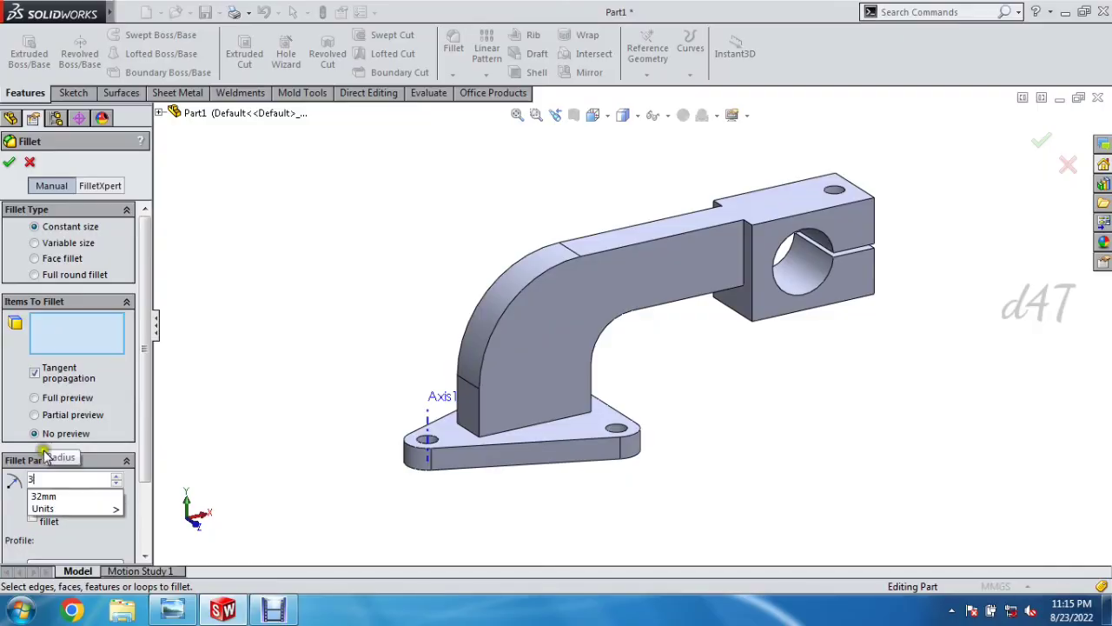
click(490, 446)
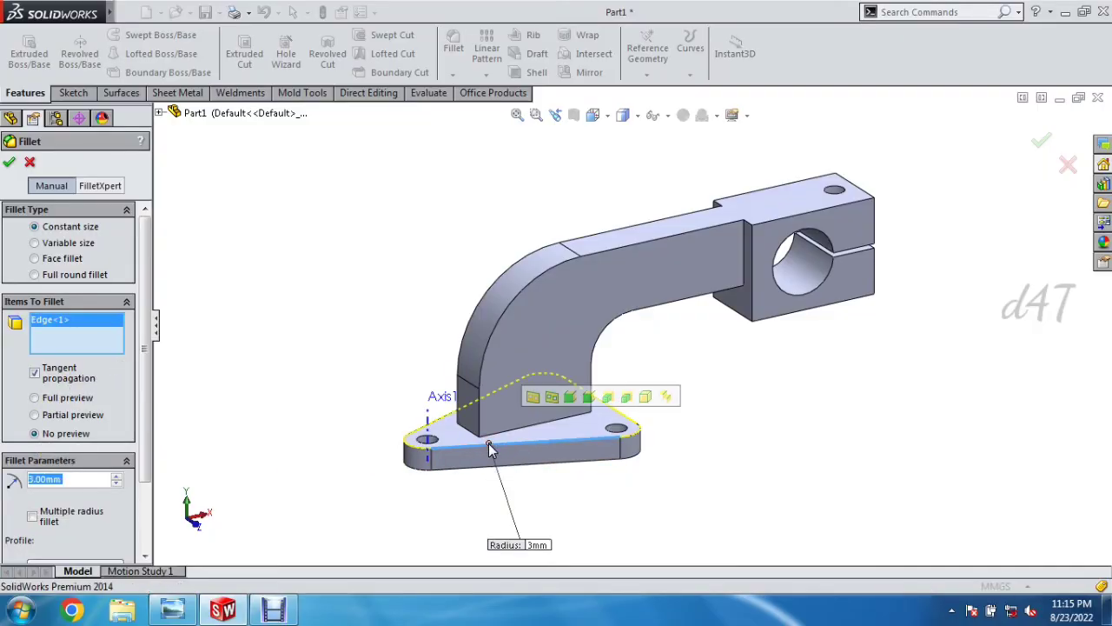
click(498, 444)
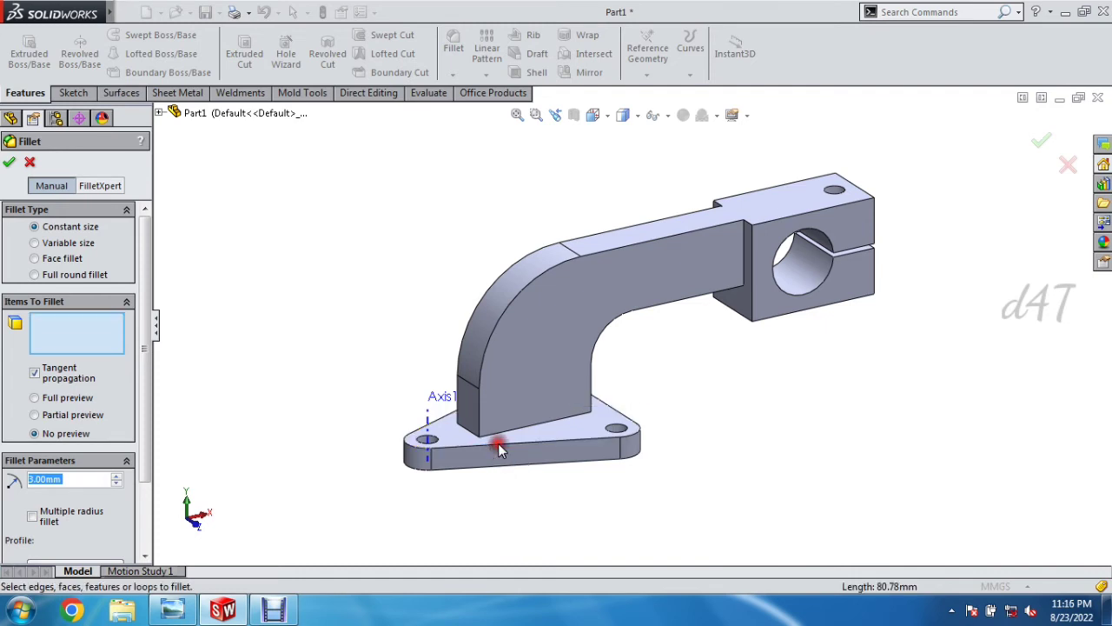
click(498, 443)
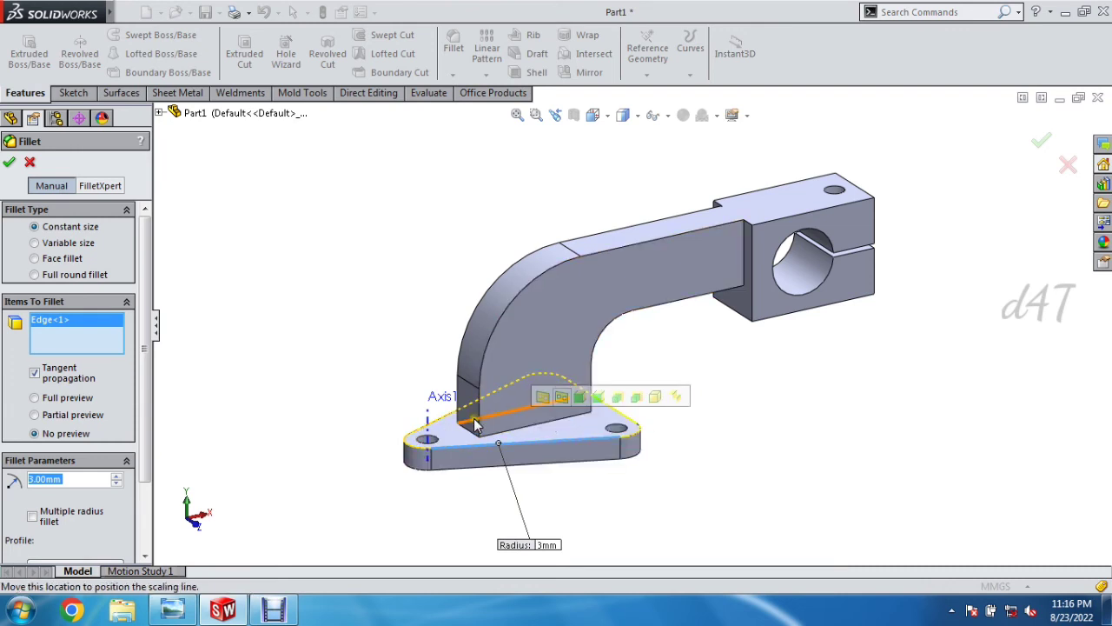
click(523, 432)
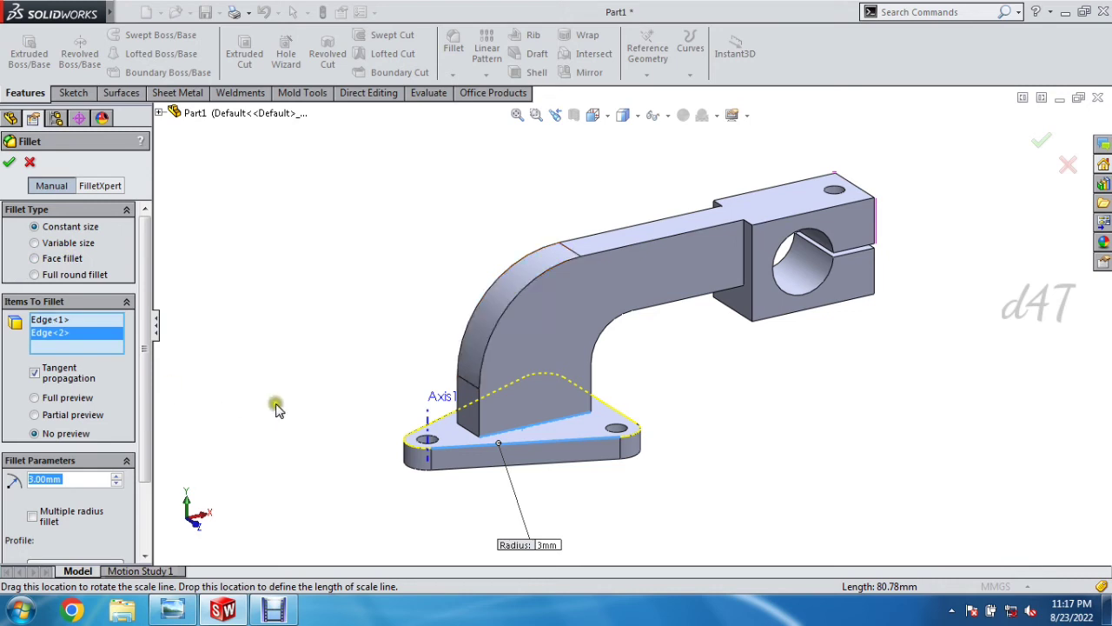
right_click(75, 336)
click(110, 361)
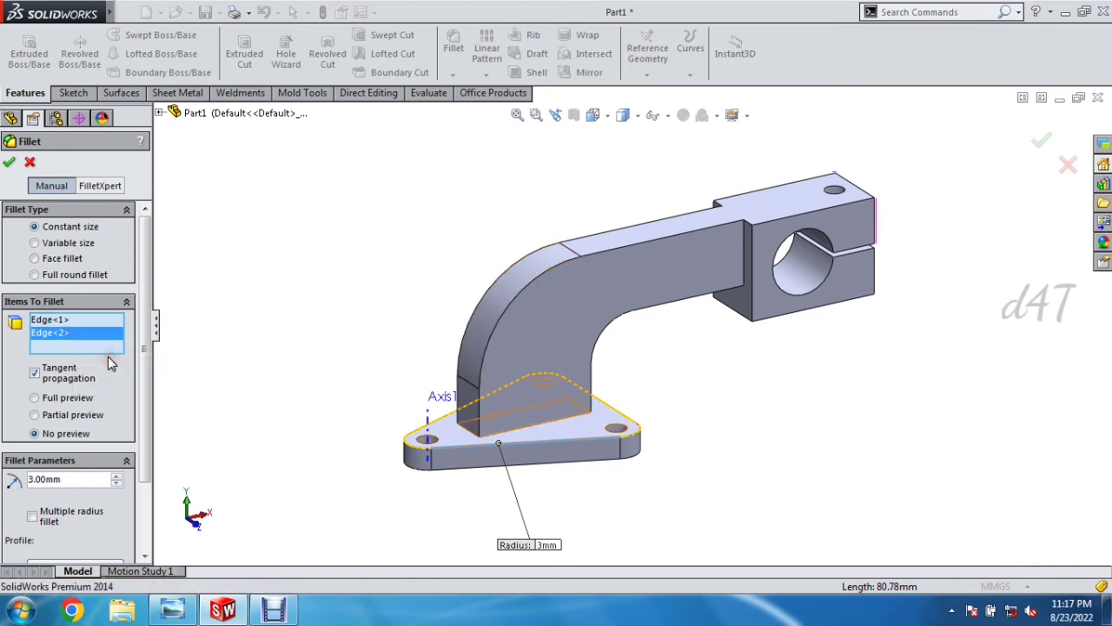
click(9, 164)
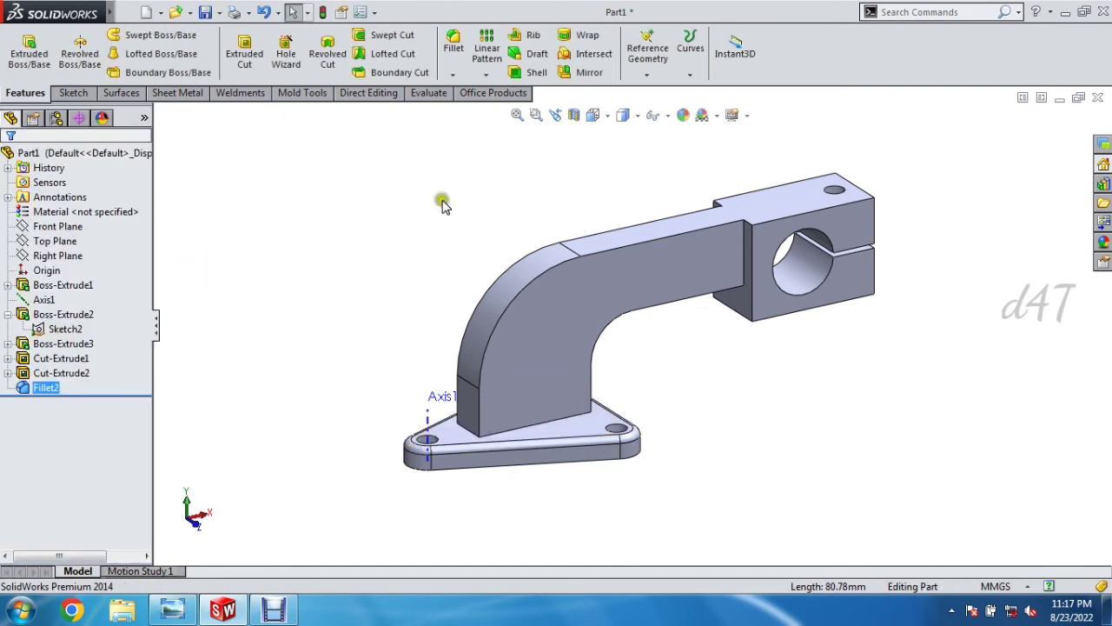
Step: Fillet all edges of the arm's front side face with a constant 3 mm radius
click(452, 48)
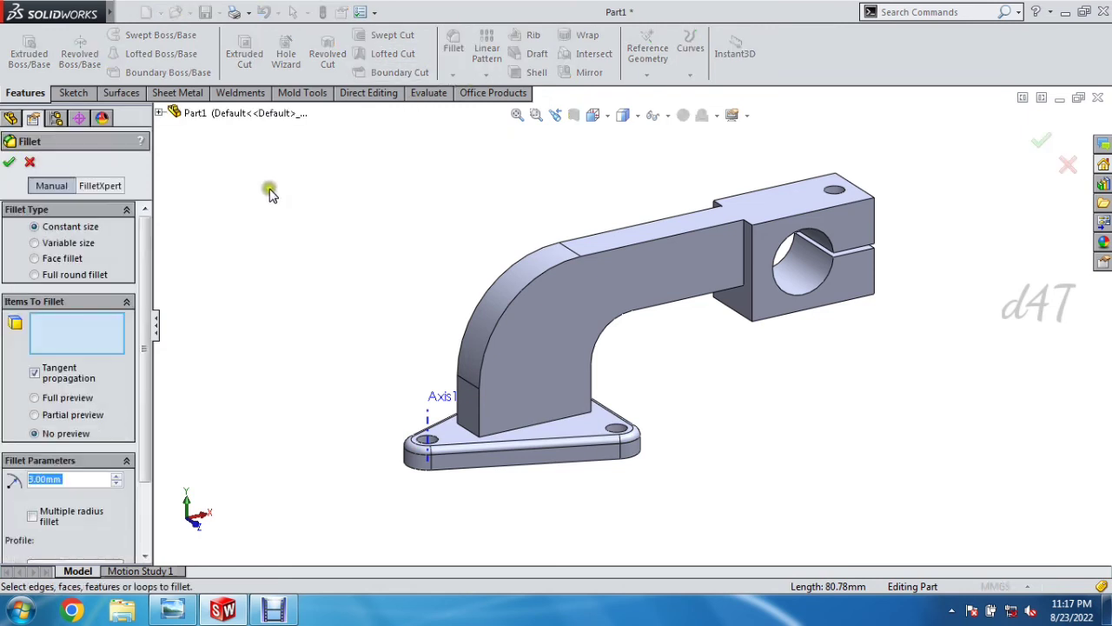
click(591, 318)
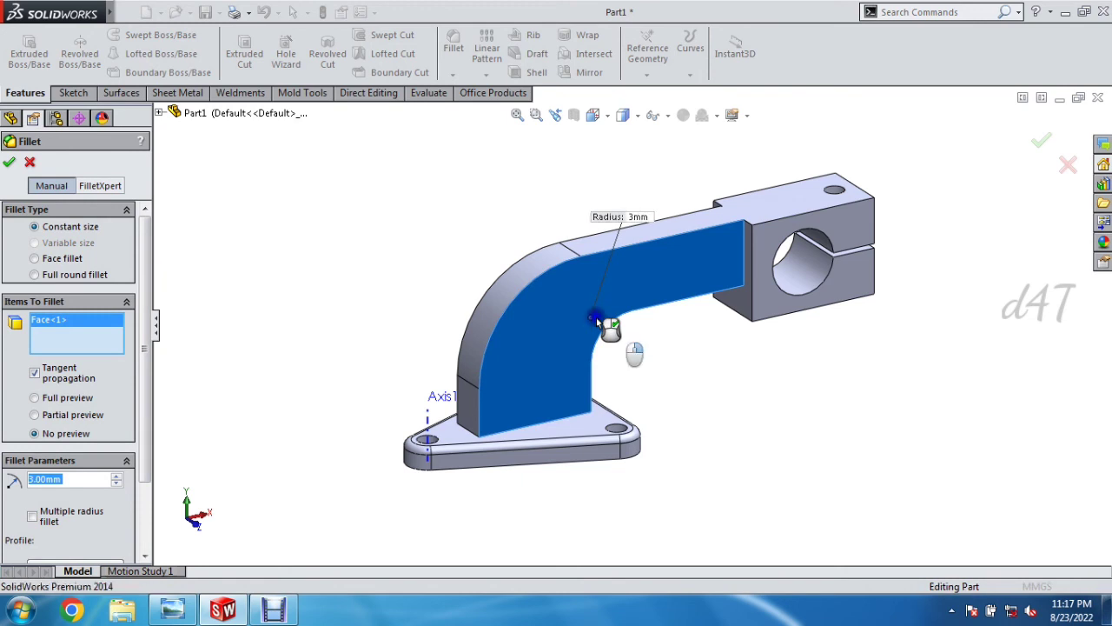
right_click(654, 331)
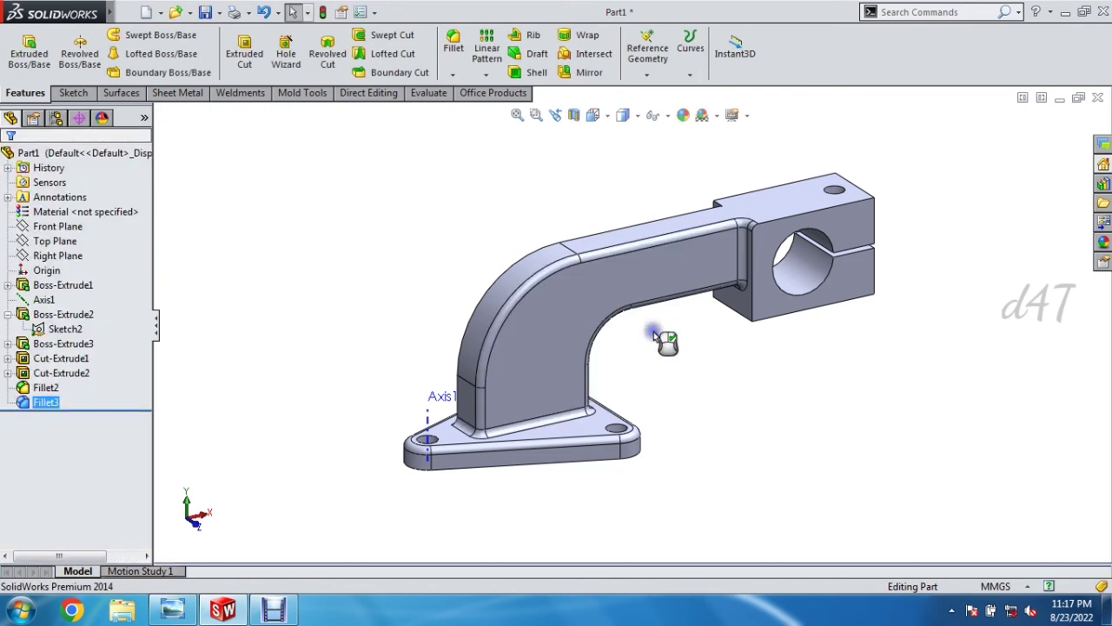
Step: Fillet all edges of the arm's opposite side face with the same 3 mm radius
right_click(654, 332)
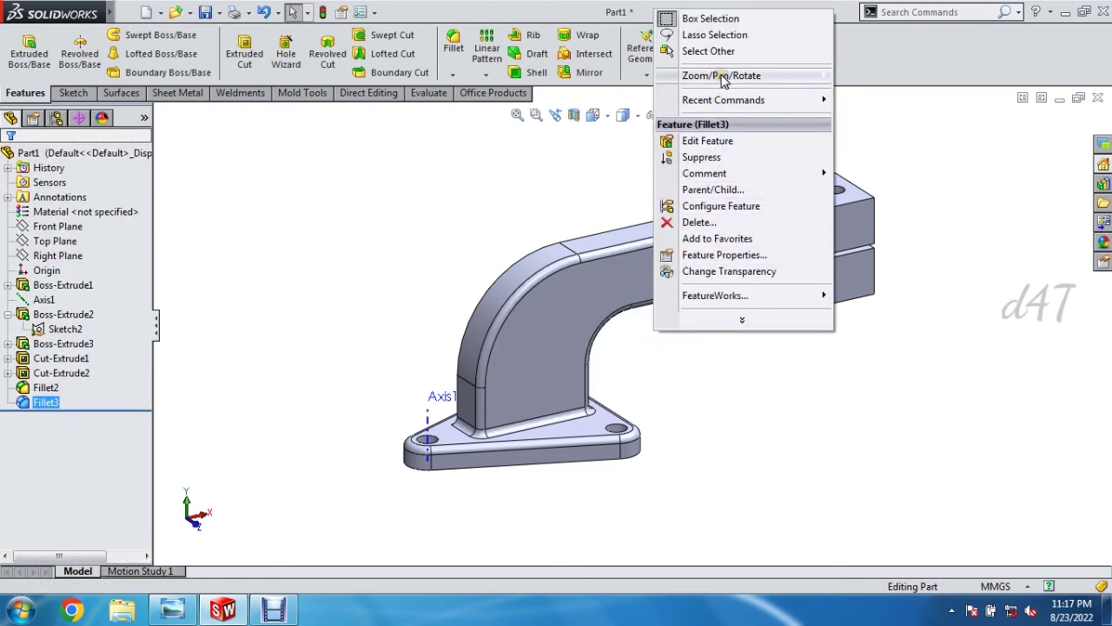
mouse_move(721, 76)
click(860, 140)
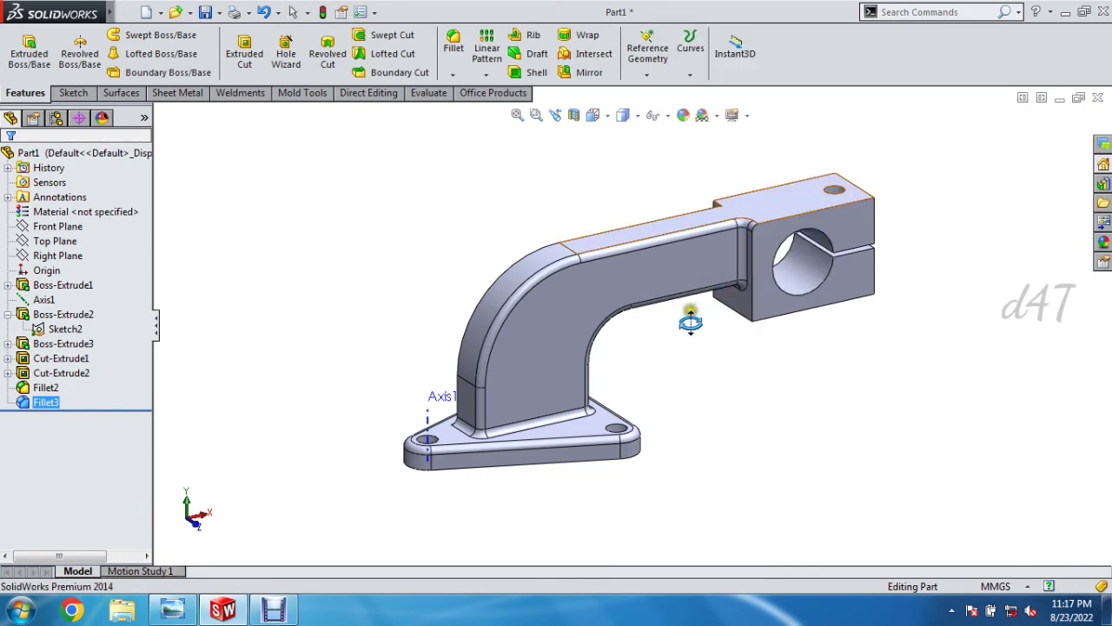
drag(690, 316, 611, 304)
right_click(611, 304)
click(664, 316)
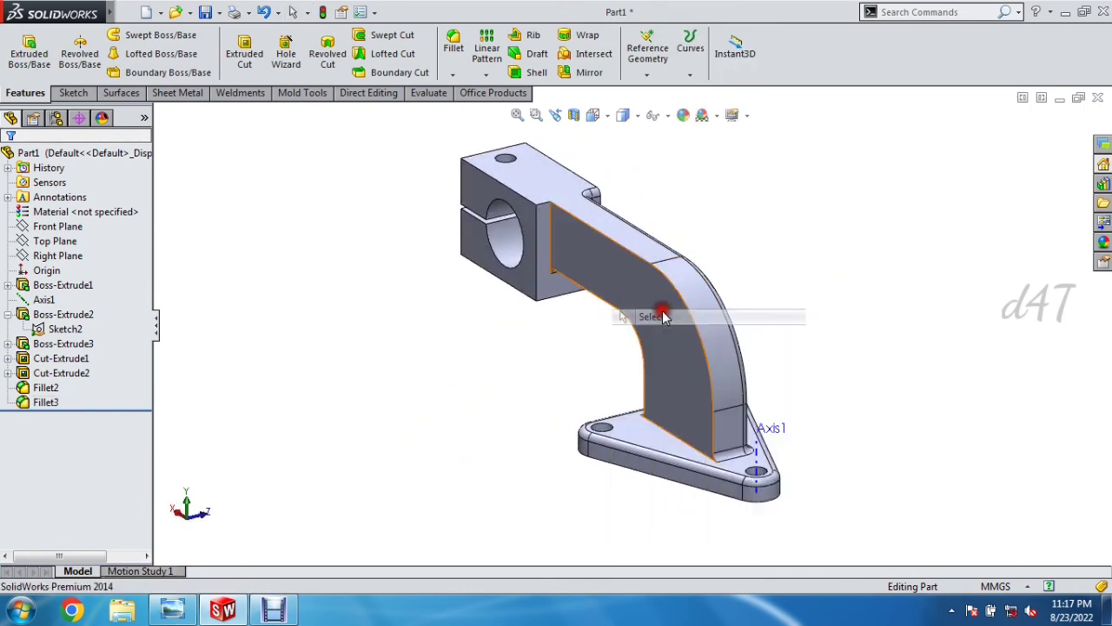
click(453, 48)
click(614, 265)
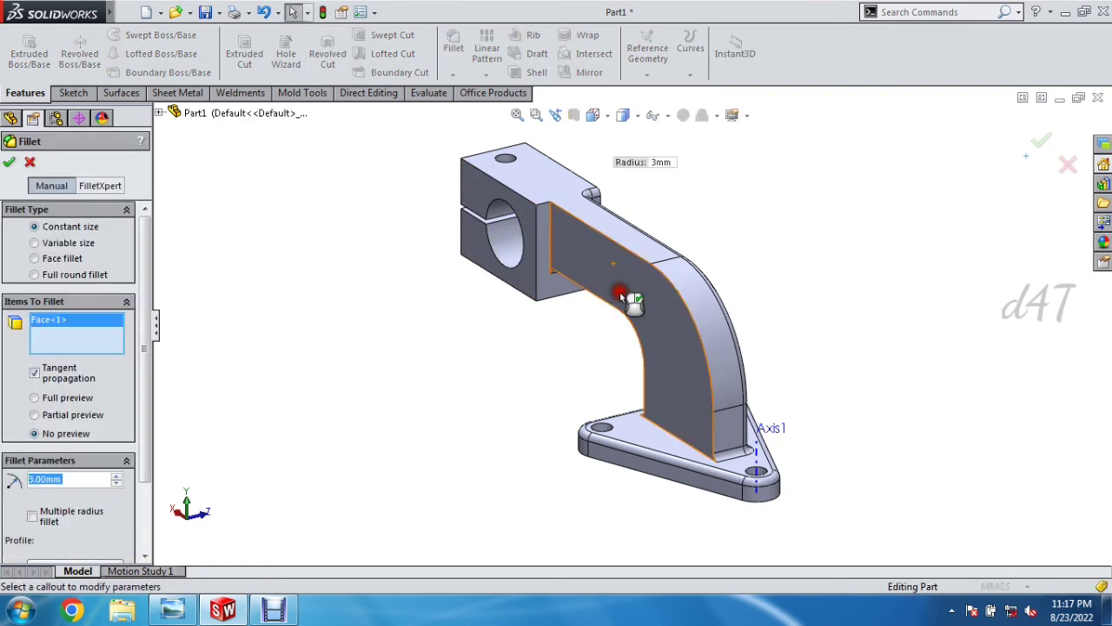
click(9, 162)
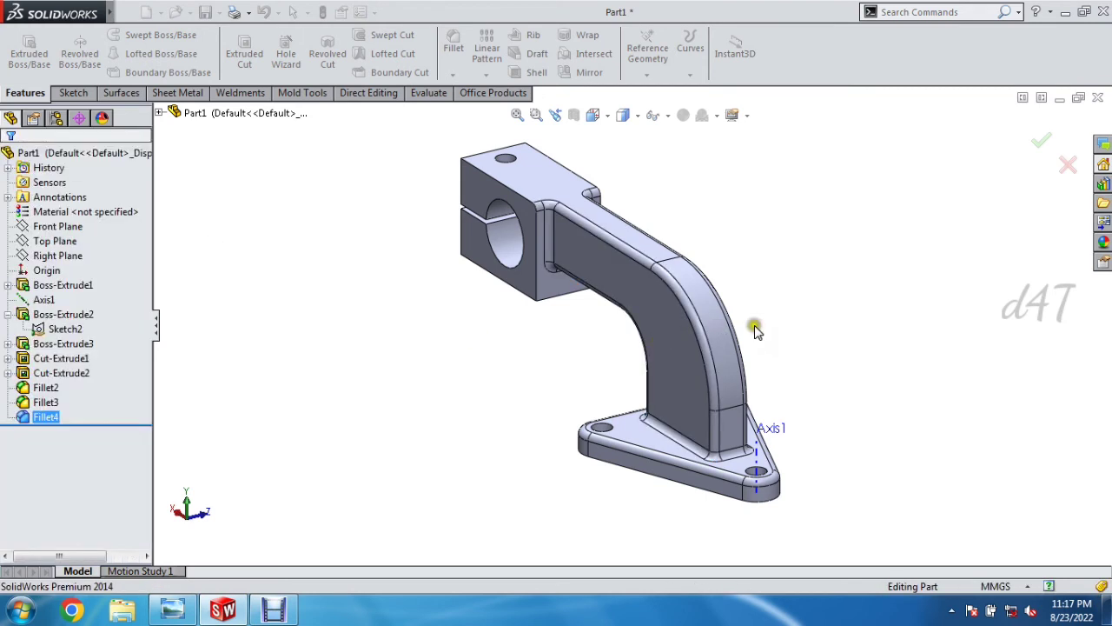
Step: Hide the reference axis Axis1 at the base plate's hole
right_click(832, 324)
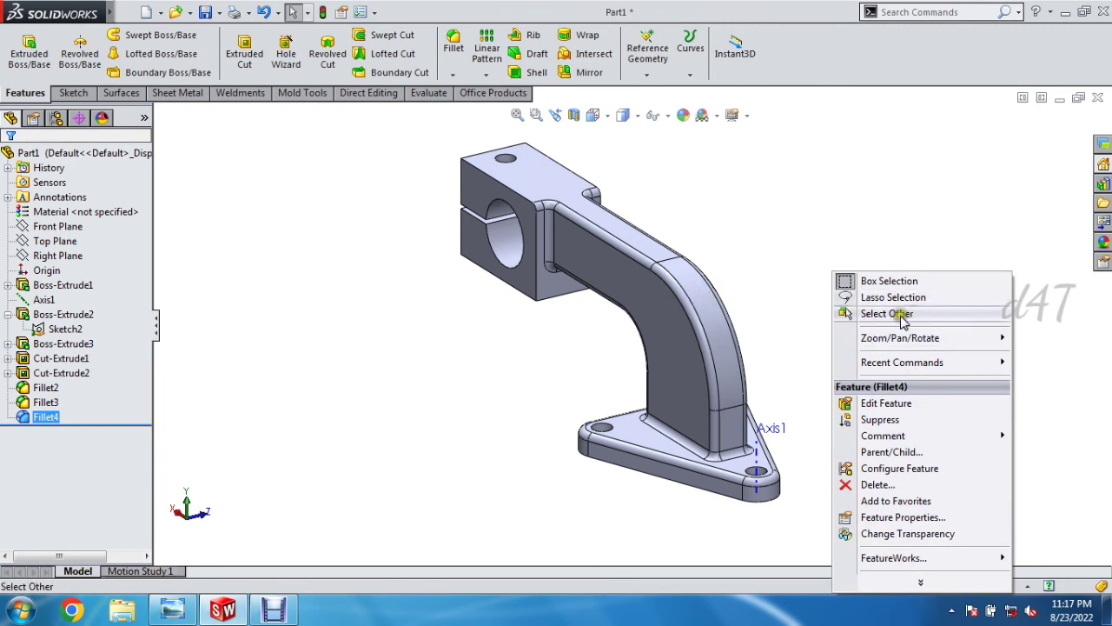
right_click(703, 258)
click(789, 224)
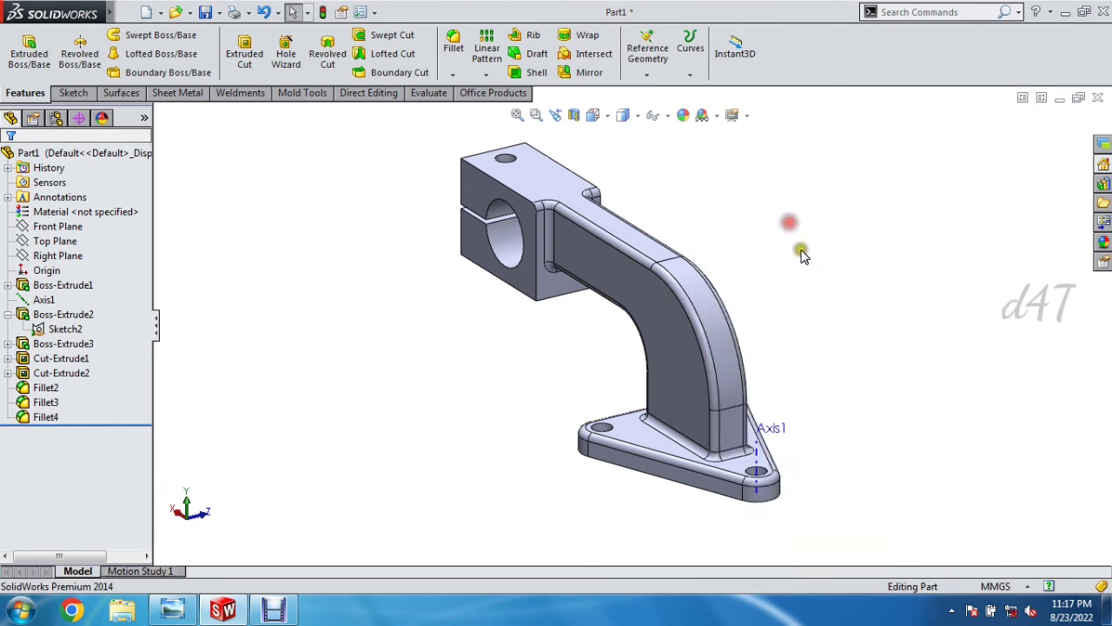
right_click(802, 254)
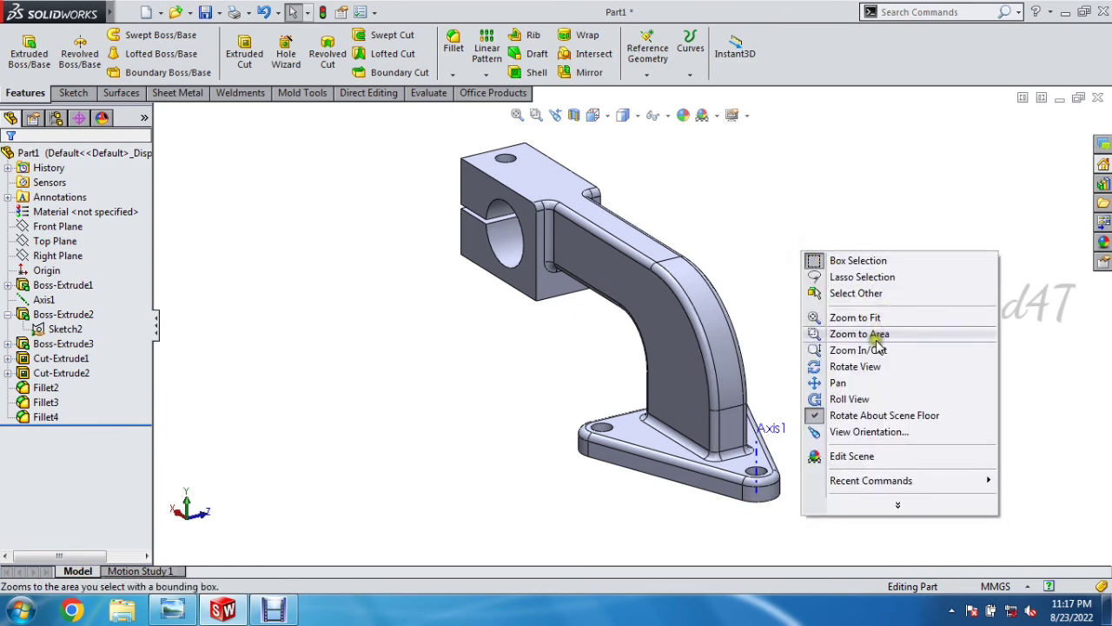
click(867, 366)
drag(867, 366, 722, 330)
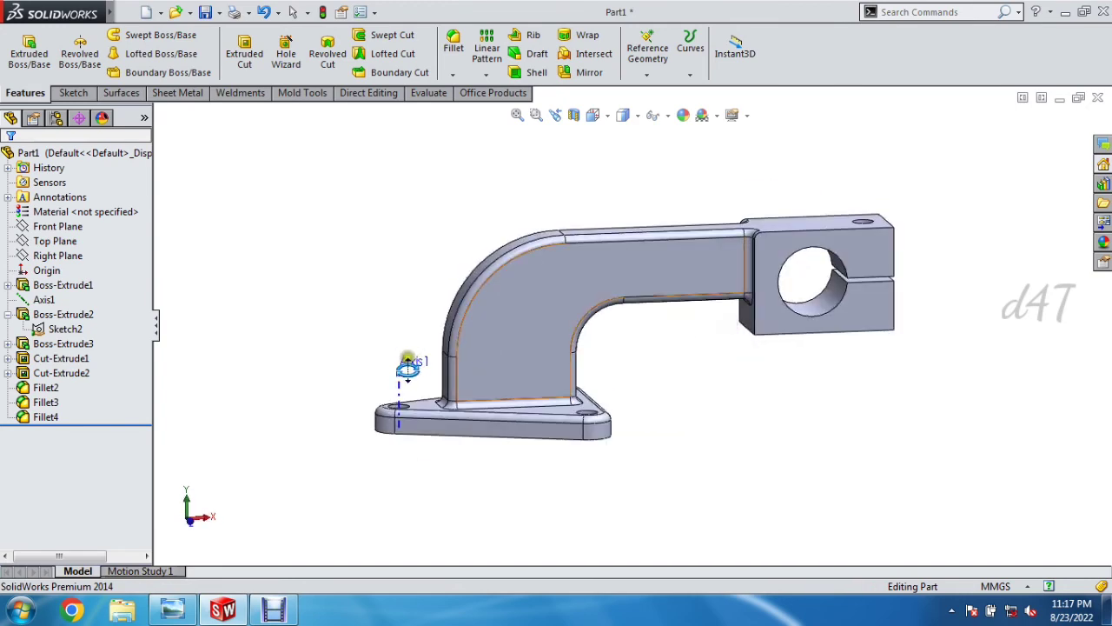
click(47, 299)
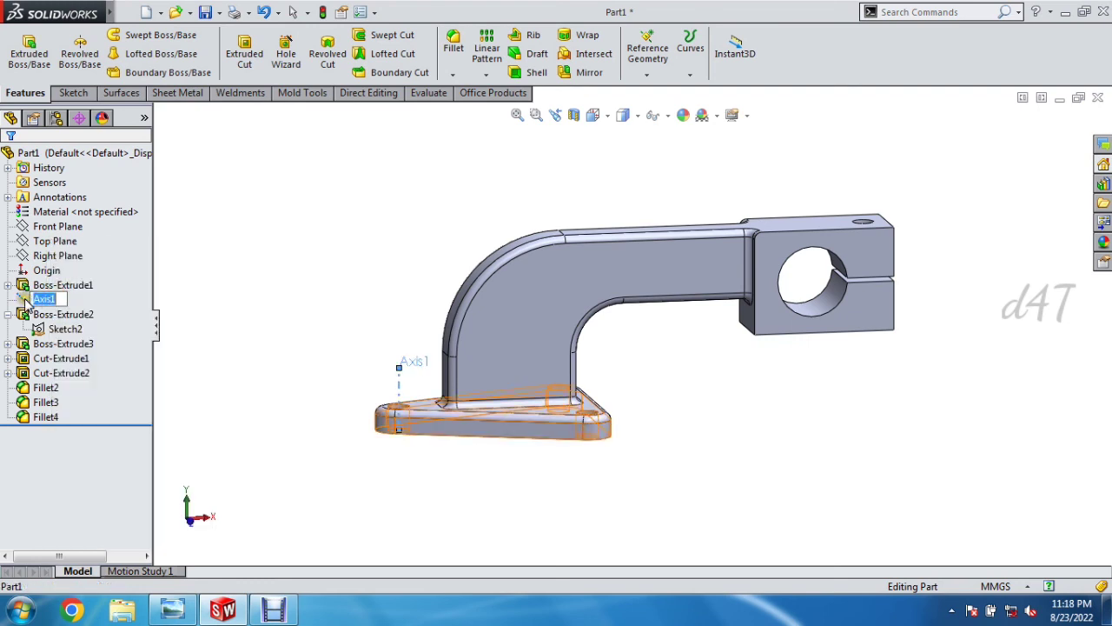
right_click(26, 302)
click(40, 277)
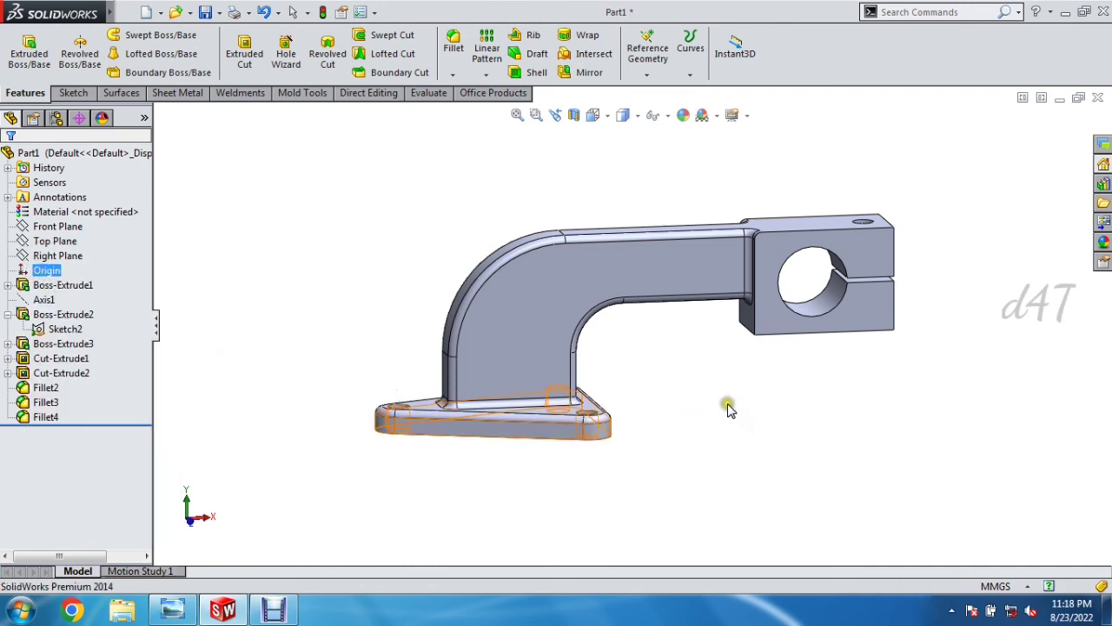
Step: Examine the filleted bracket's arm, base plate and end block from different angles
right_click(708, 382)
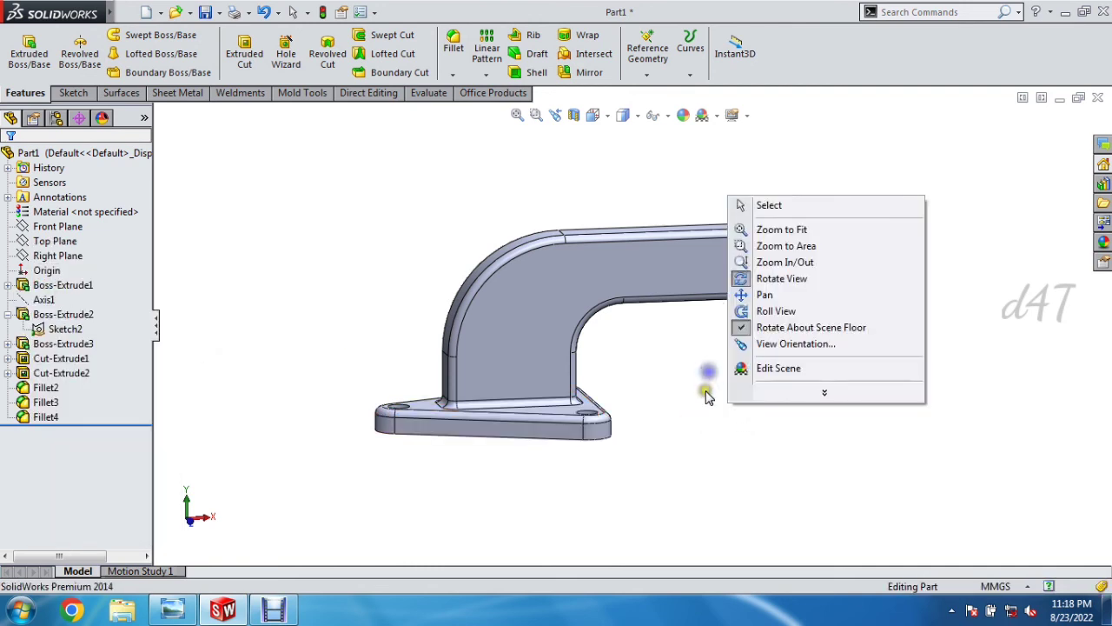
click(778, 279)
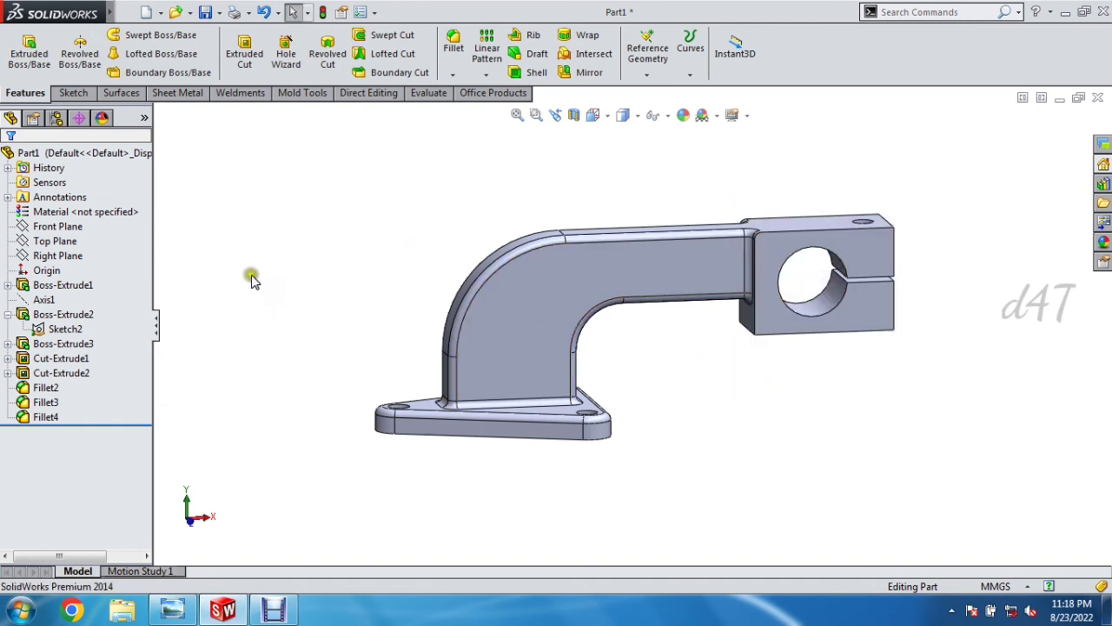
click(713, 343)
right_click(711, 349)
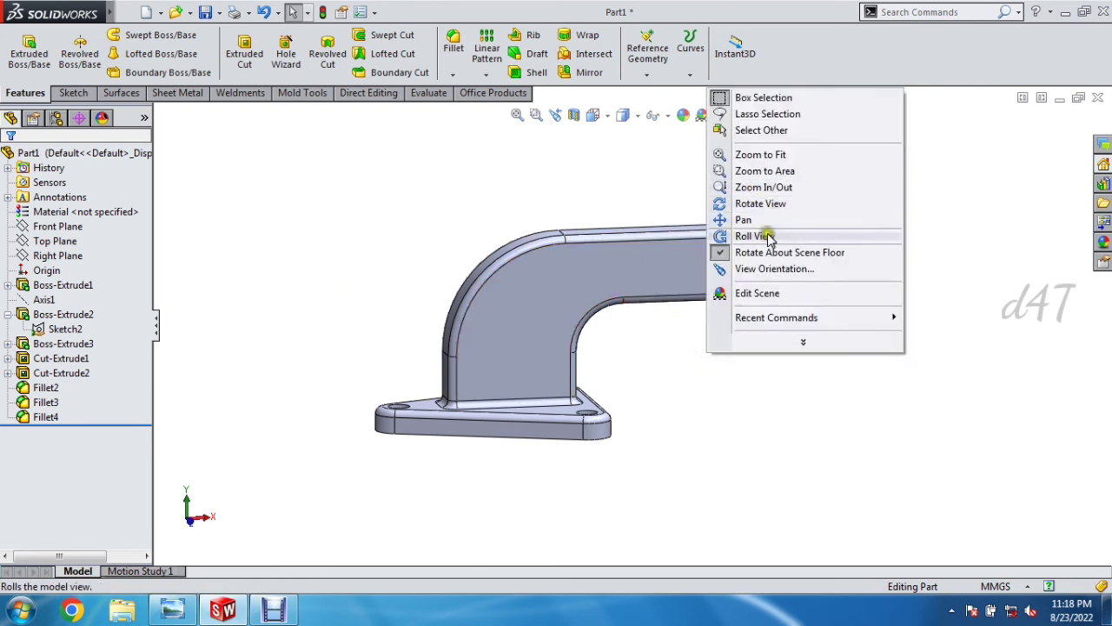
click(744, 203)
drag(713, 277, 733, 303)
drag(723, 368, 678, 422)
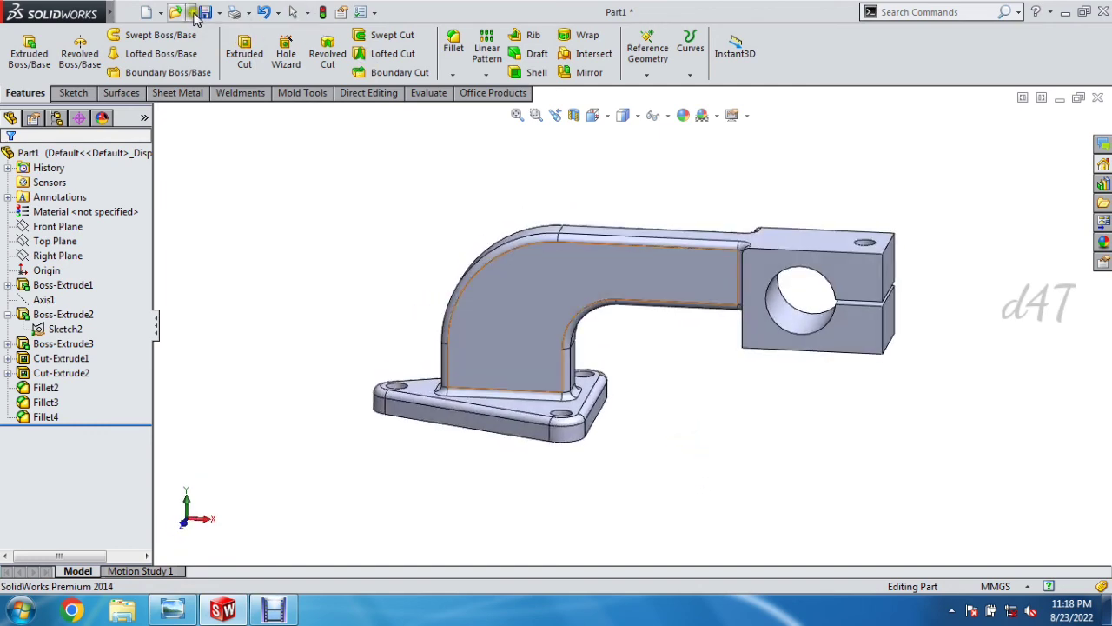